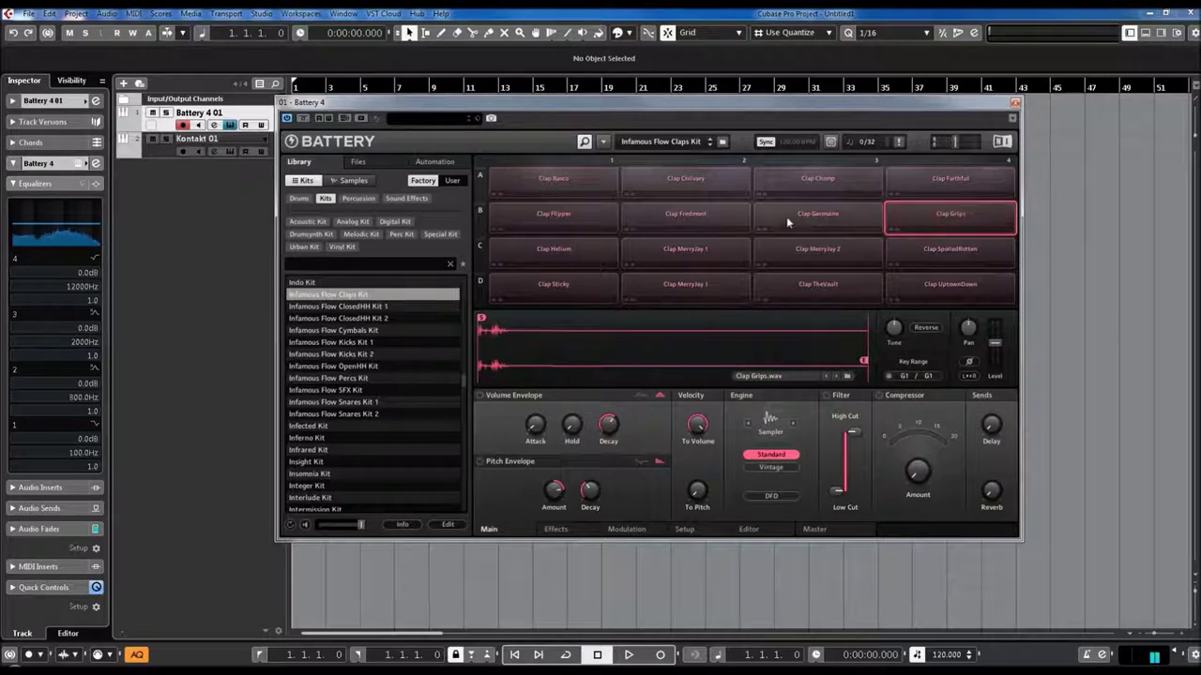
Step: Audition the clap cells B2, C1 through C4 and D2 of the Infamous Flow Claps Kit
click(704, 214)
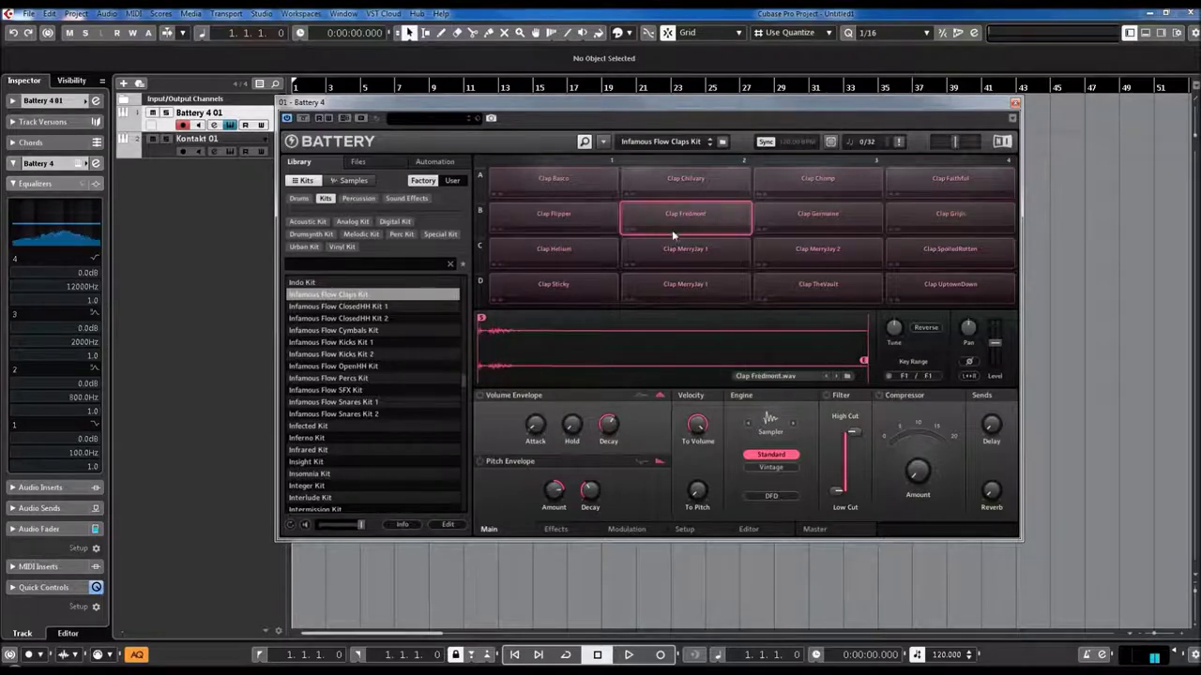
click(577, 252)
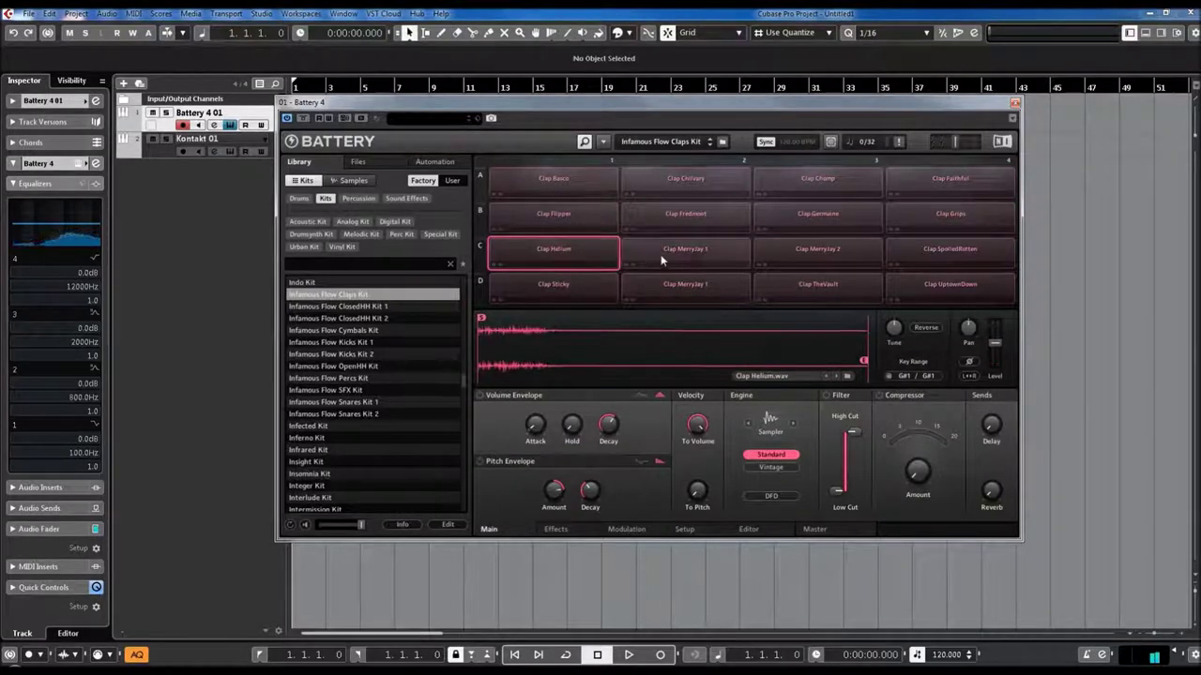
click(705, 250)
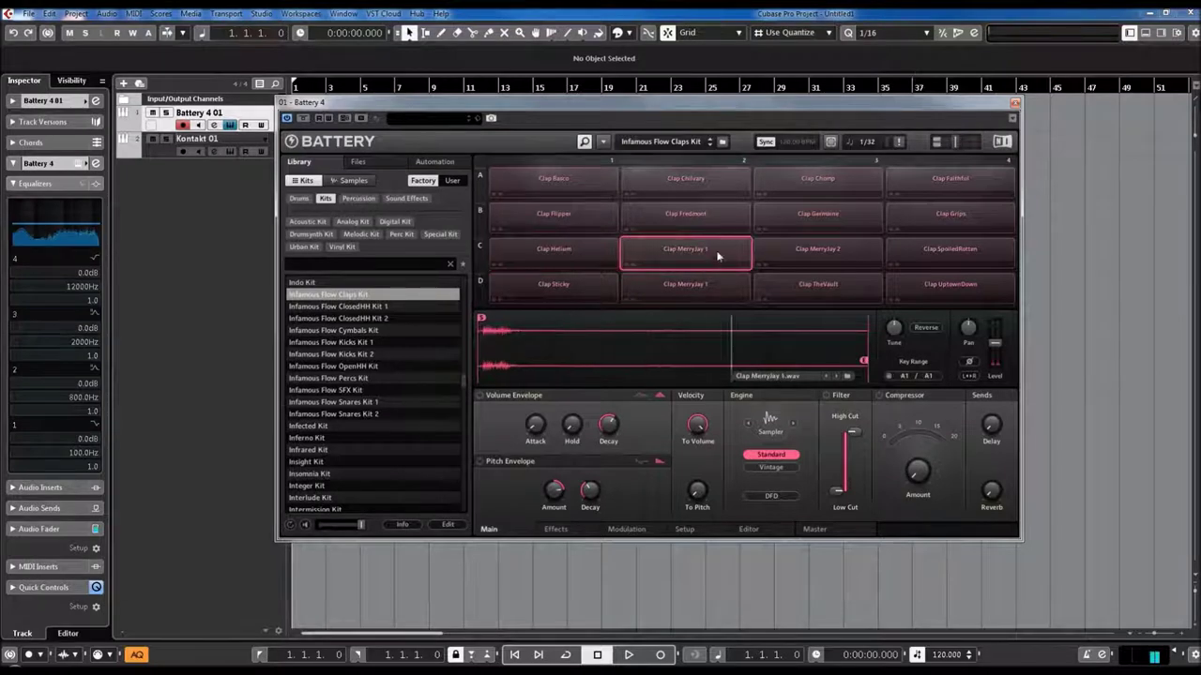
click(837, 252)
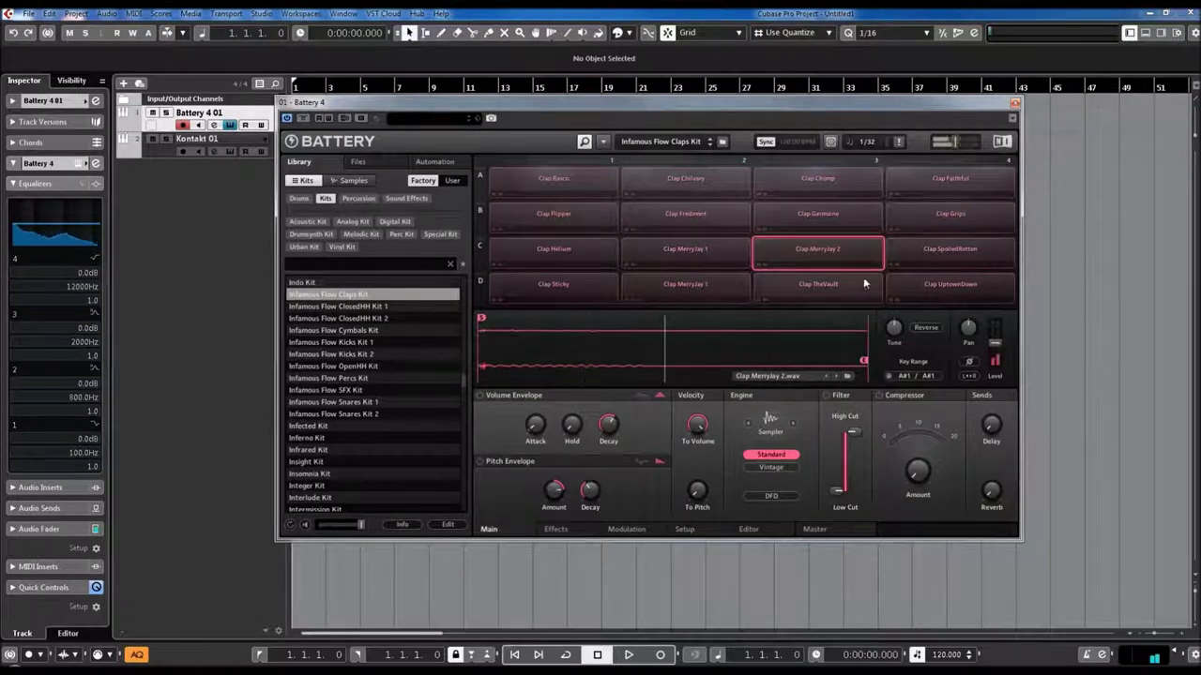
click(943, 254)
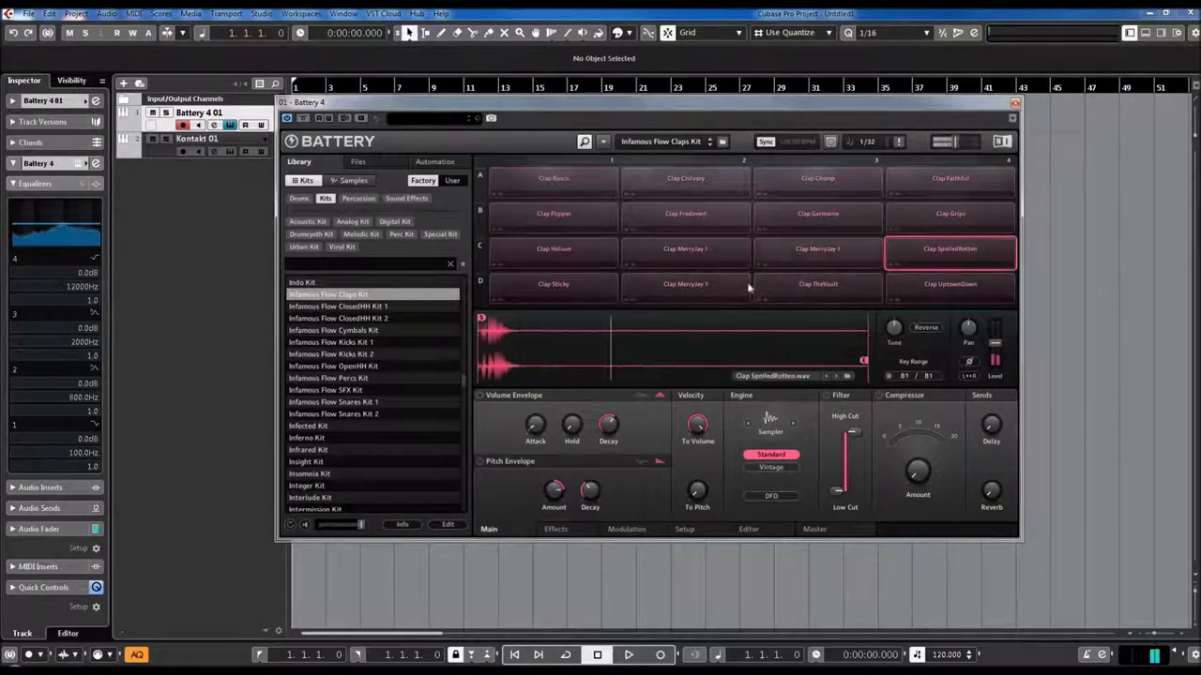
click(680, 290)
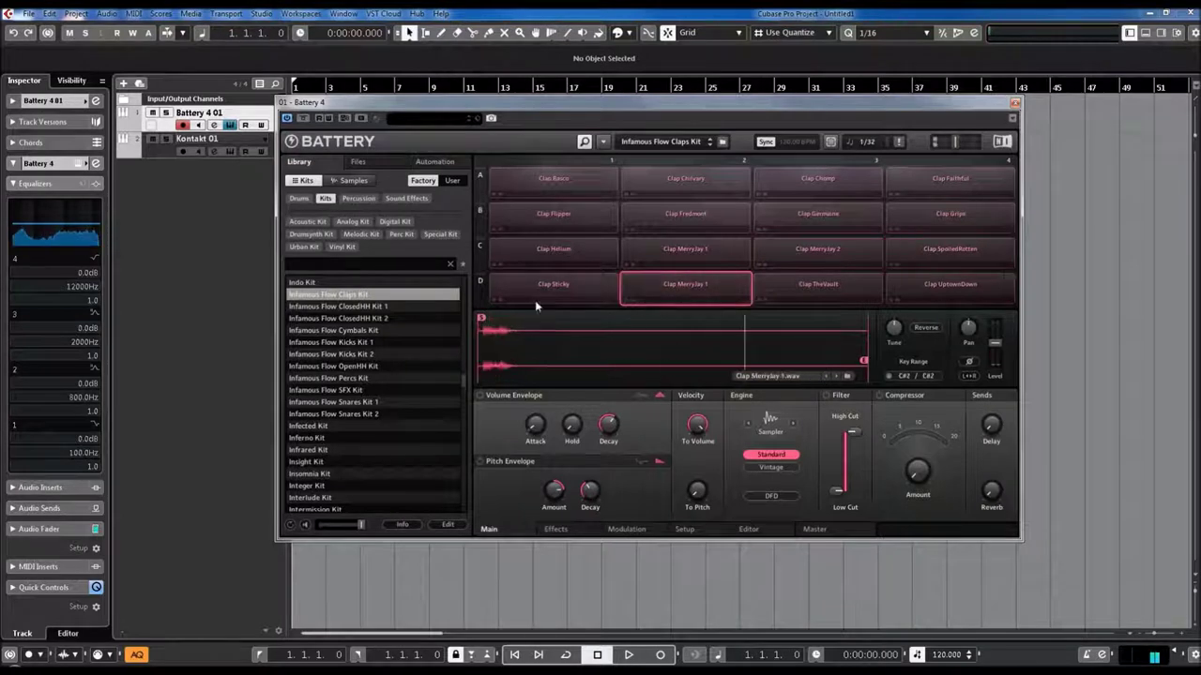
Step: Load the Infamous Flow ClosedHH Kit 1 and audition its column 1 cells from A1 to F1
click(356, 308)
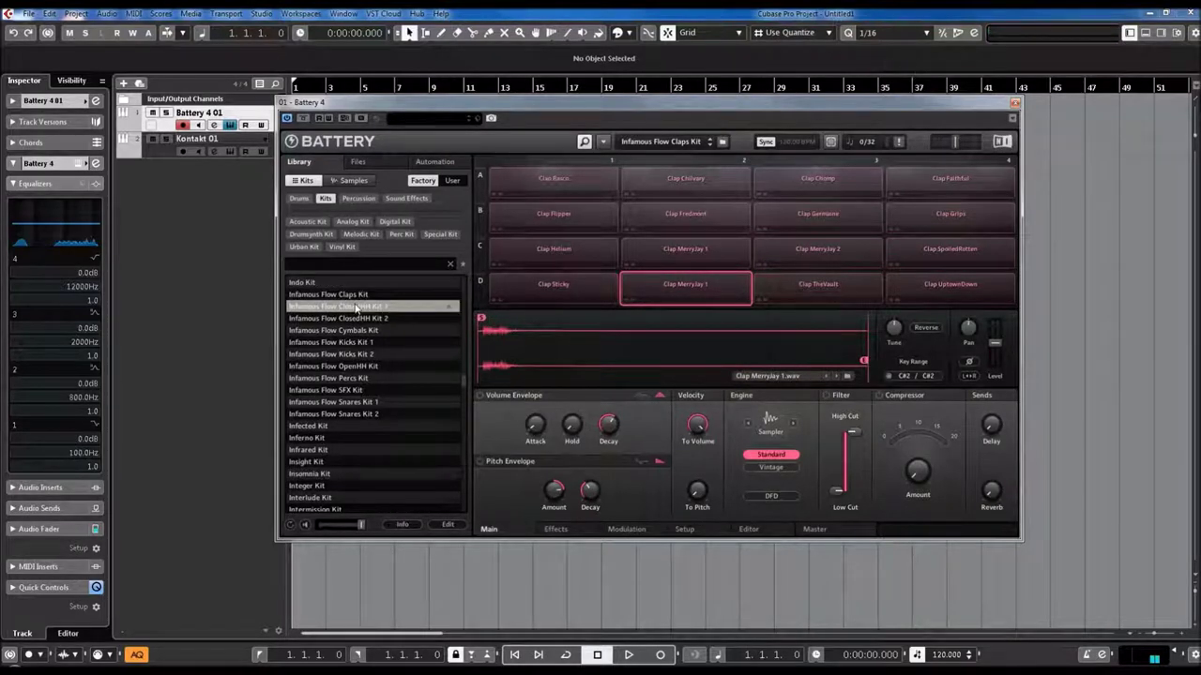
double_click(356, 307)
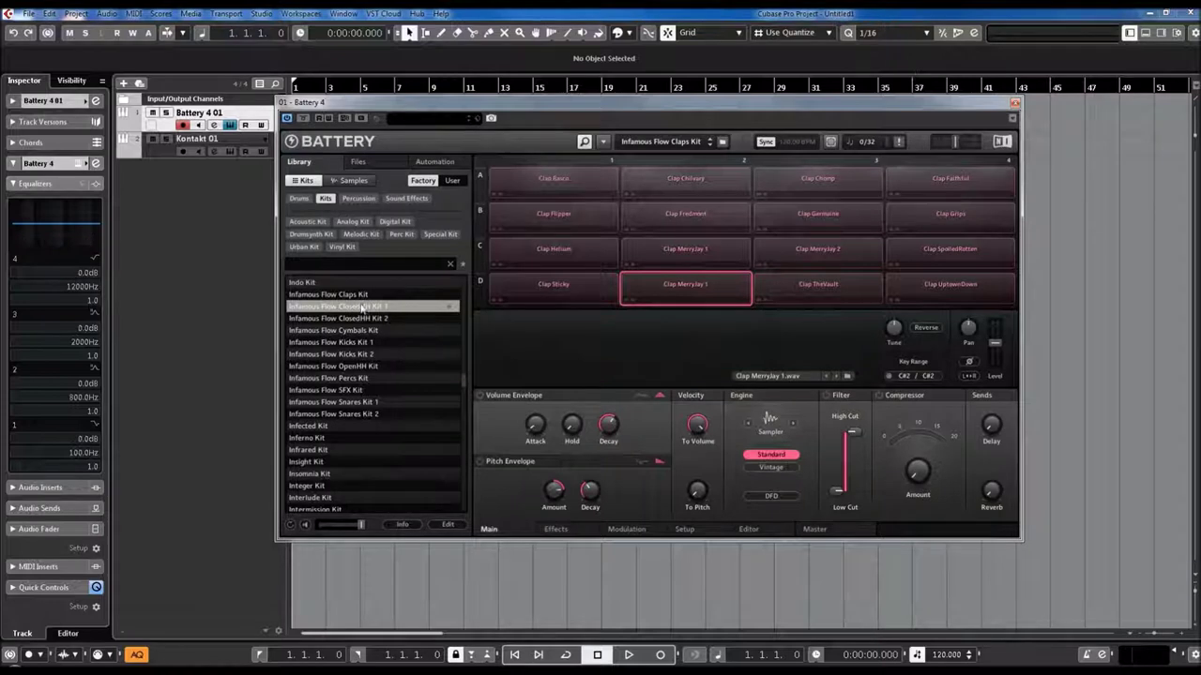
click(515, 183)
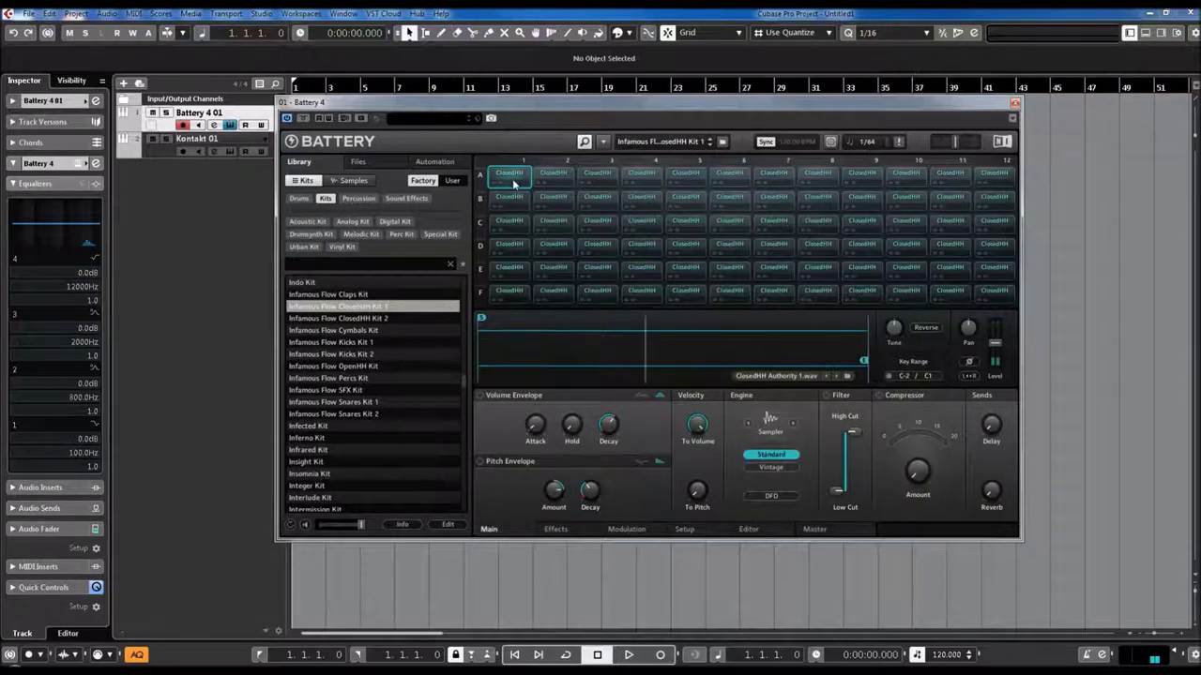
click(516, 203)
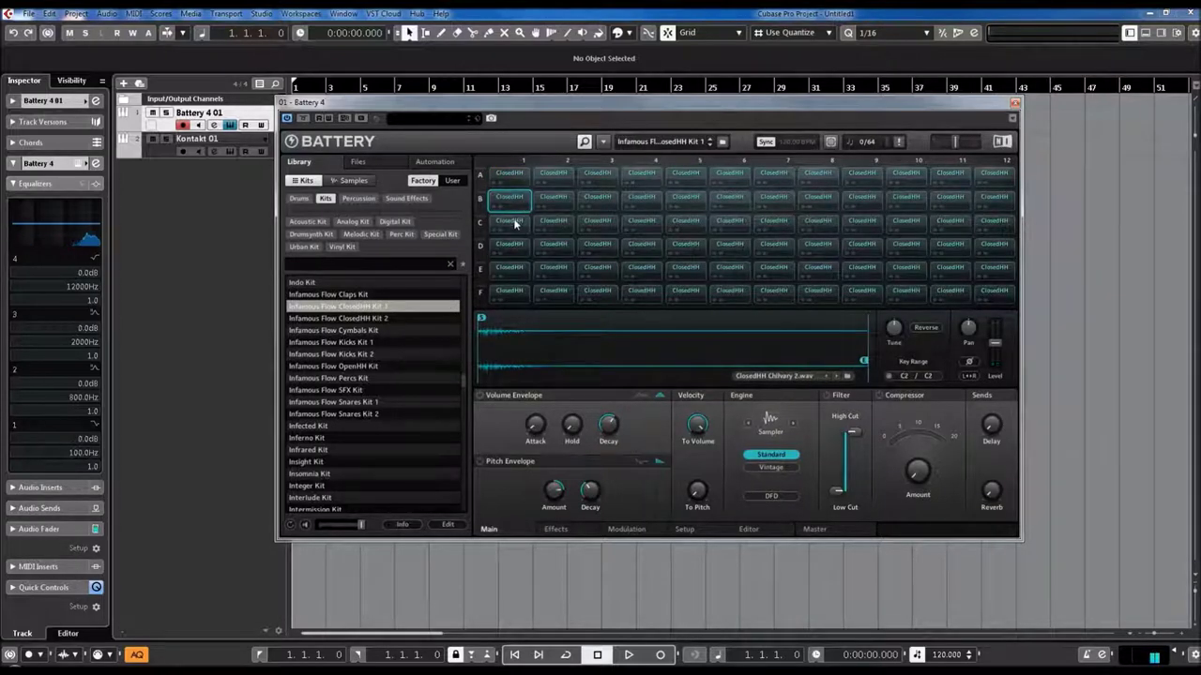
click(514, 223)
click(514, 248)
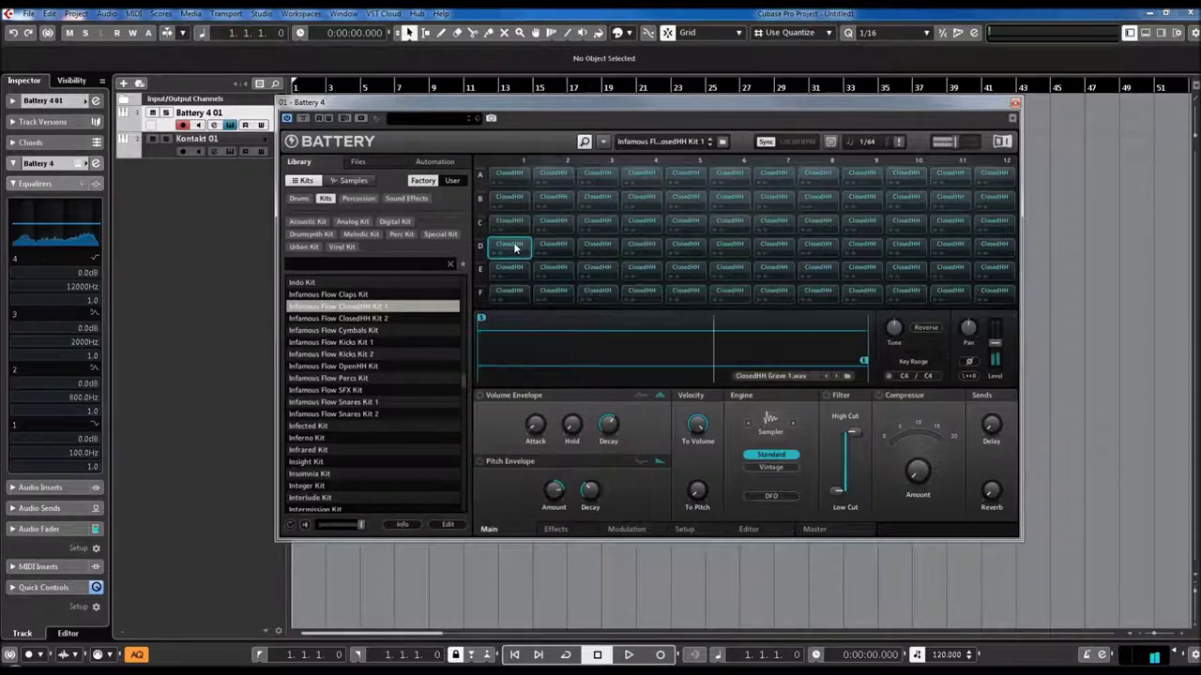
click(514, 272)
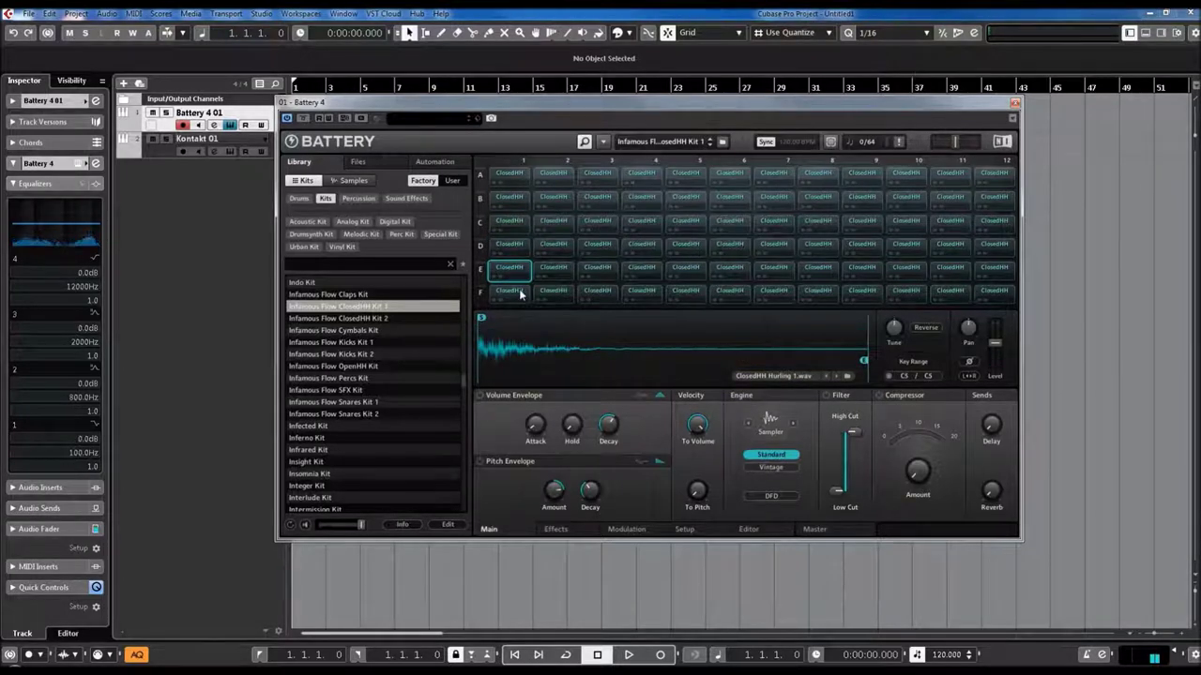
click(520, 295)
Step: Audition the closed hi-hat cells in rows B, D and F of columns 2 and 3
click(556, 199)
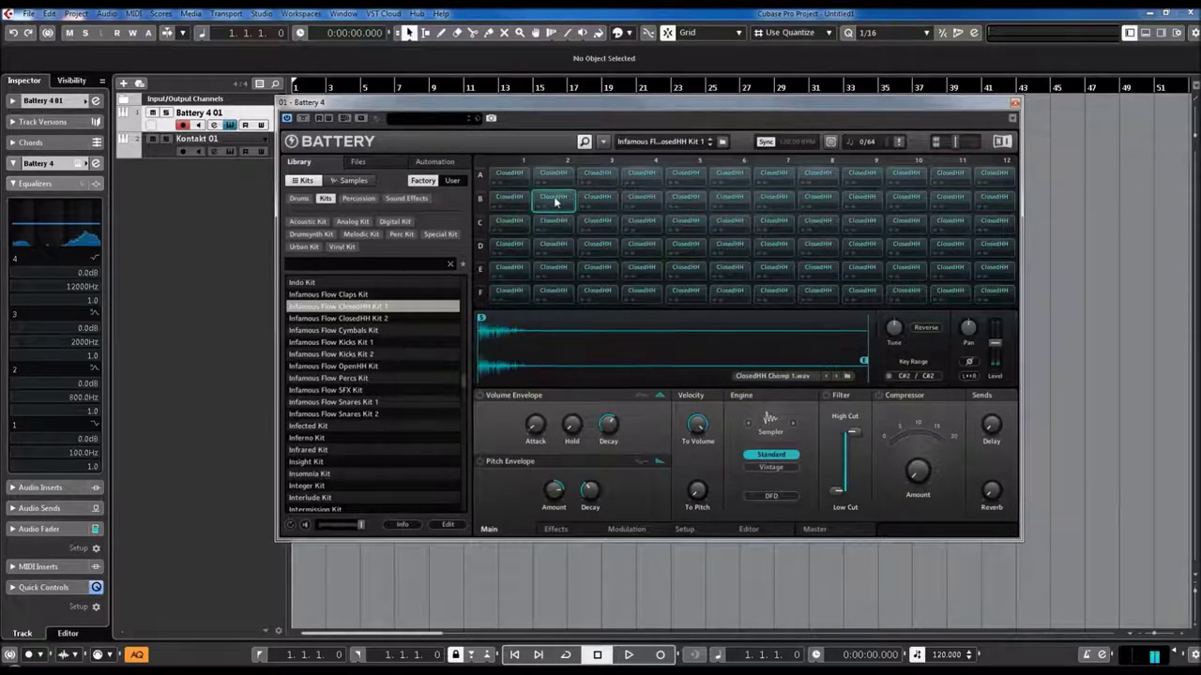
click(557, 250)
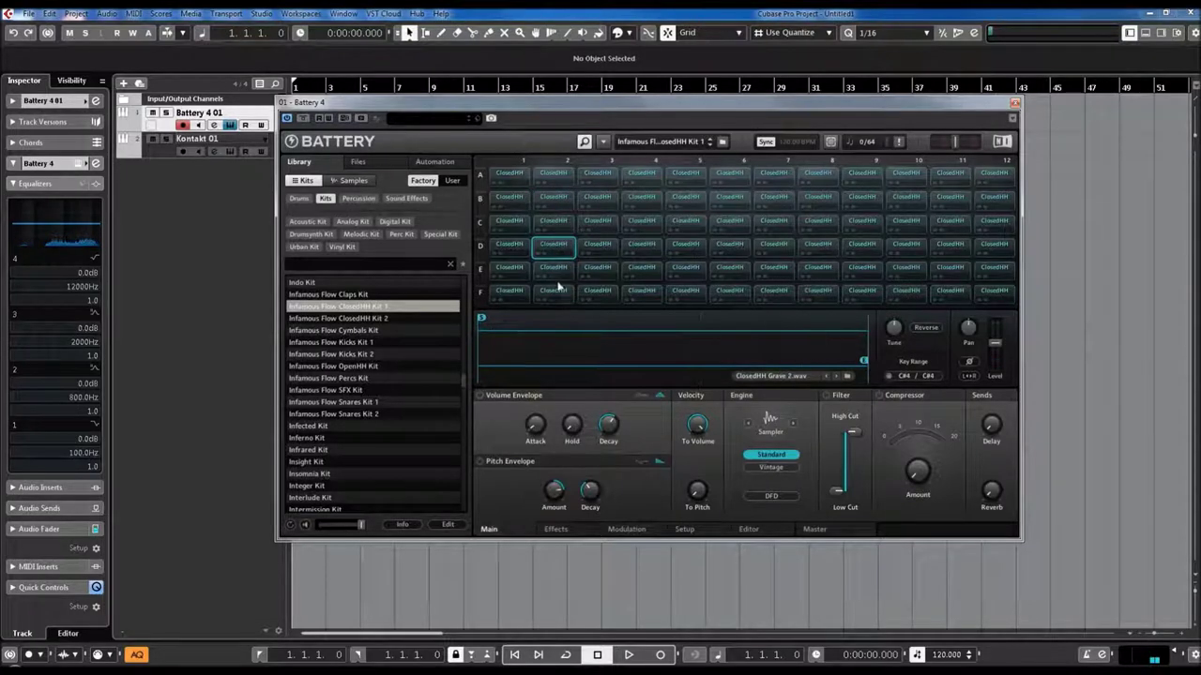
click(553, 294)
click(597, 199)
click(599, 251)
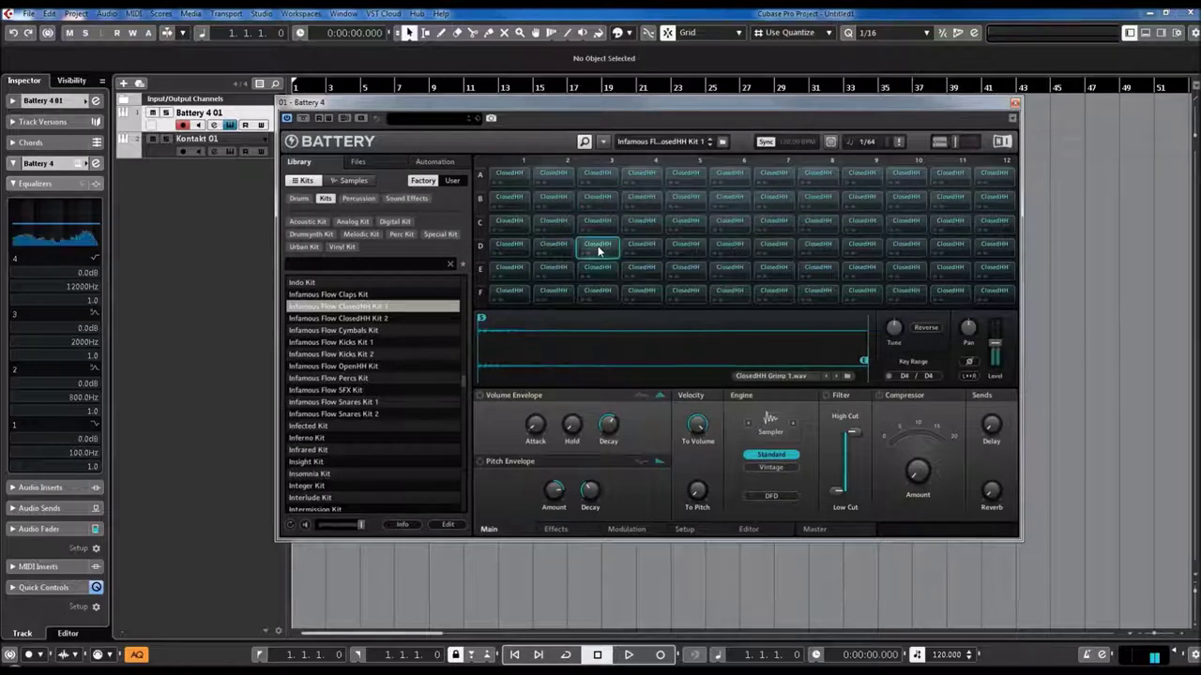
click(599, 294)
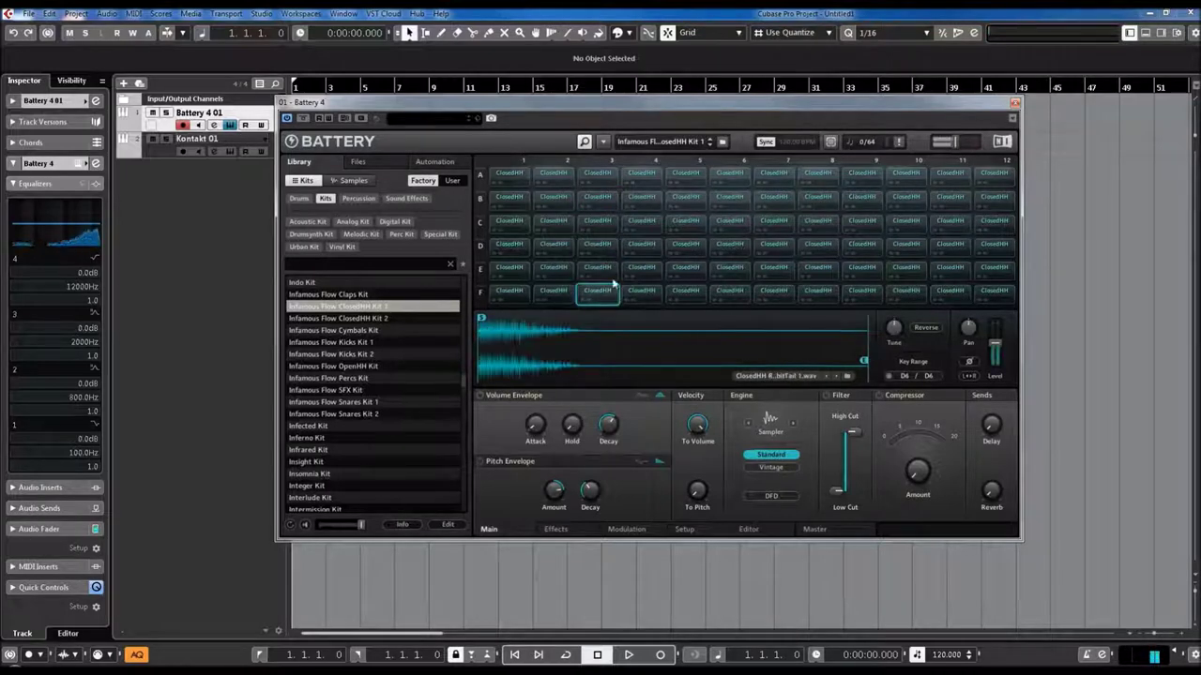
Step: Audition the closed hi-hat cells B4 through F4, plus B5, D5 and E5
click(641, 199)
click(642, 223)
click(642, 246)
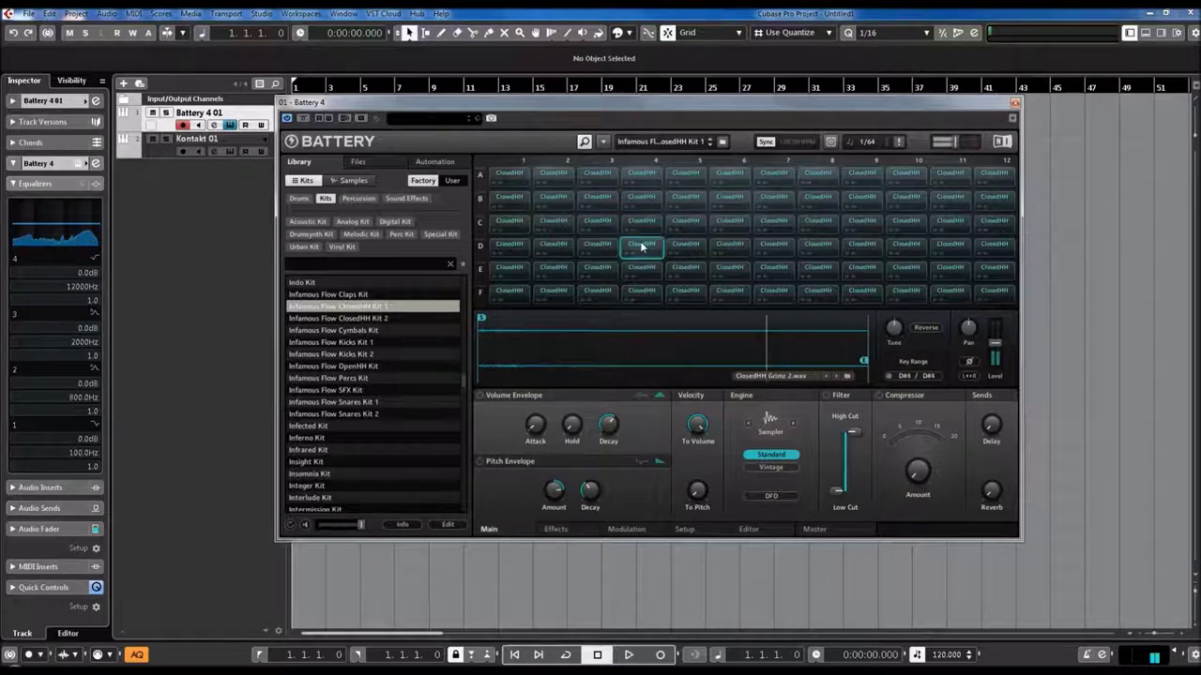
click(644, 270)
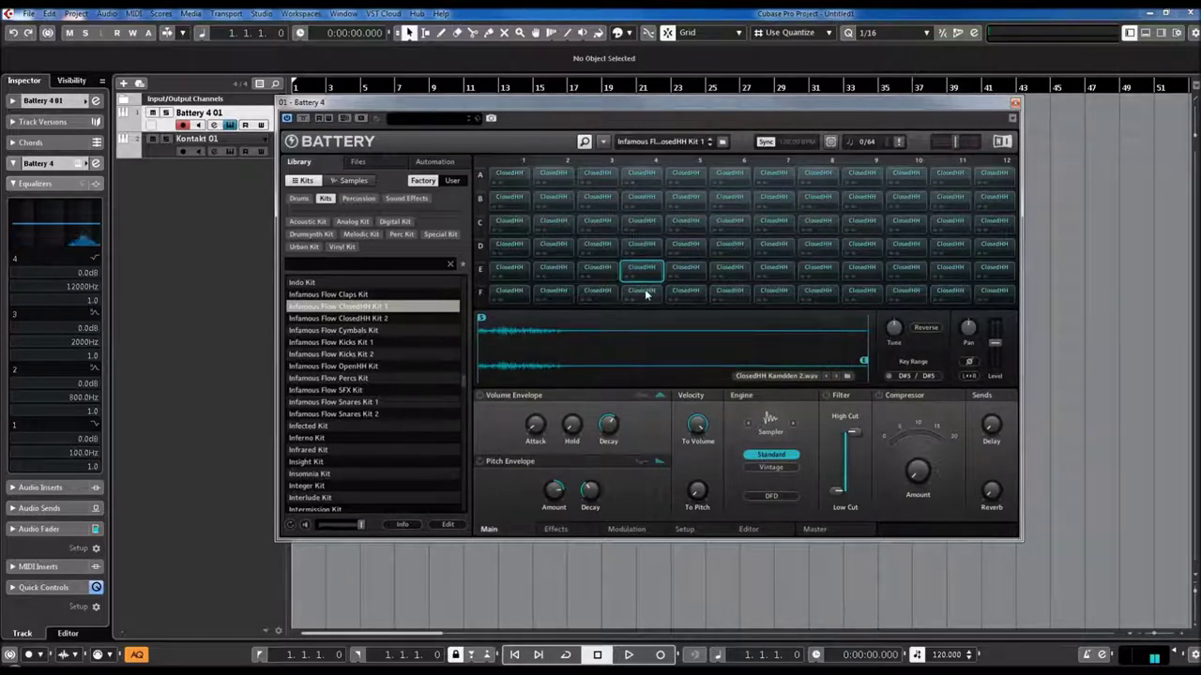
click(644, 293)
click(695, 199)
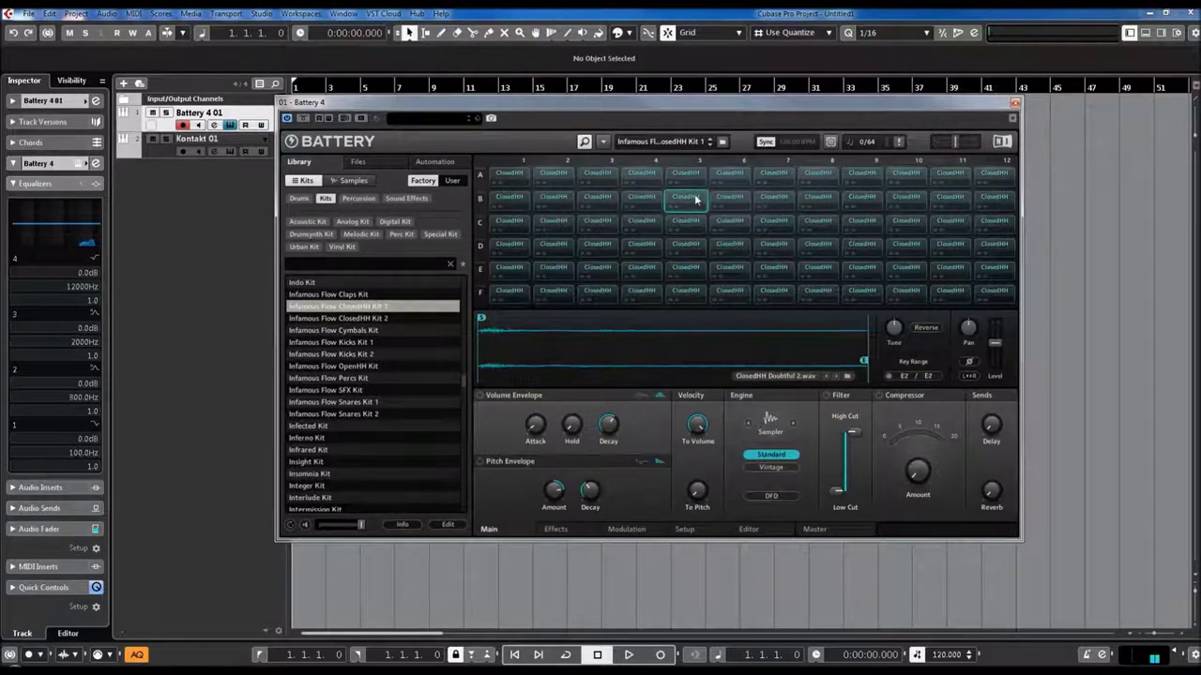
click(688, 246)
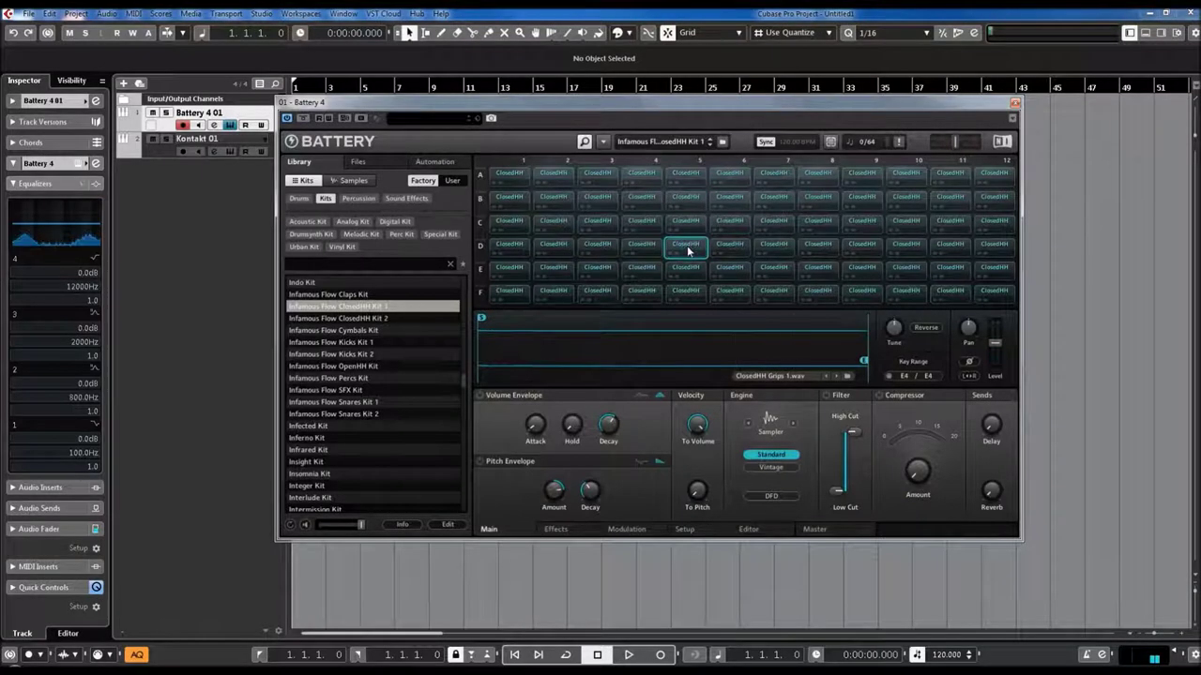
click(694, 272)
Step: Audition the closed hi-hat cells B6, C6, E6 and F6, plus B7, C7 and E7
click(729, 198)
click(730, 226)
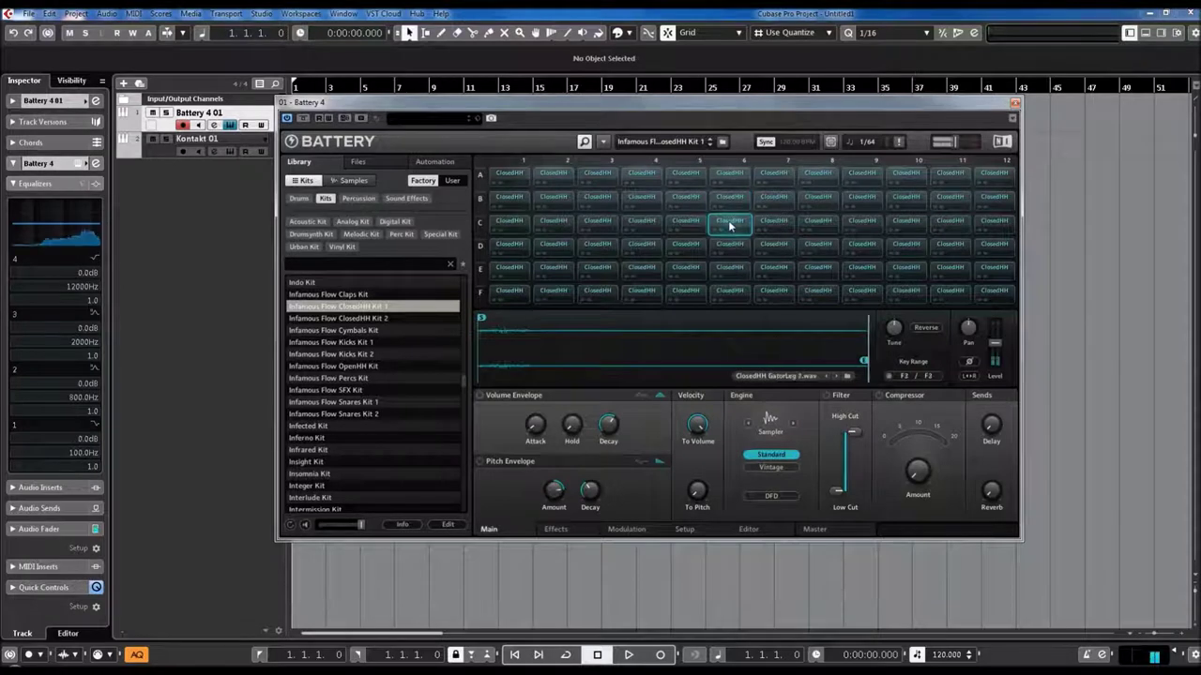
click(729, 271)
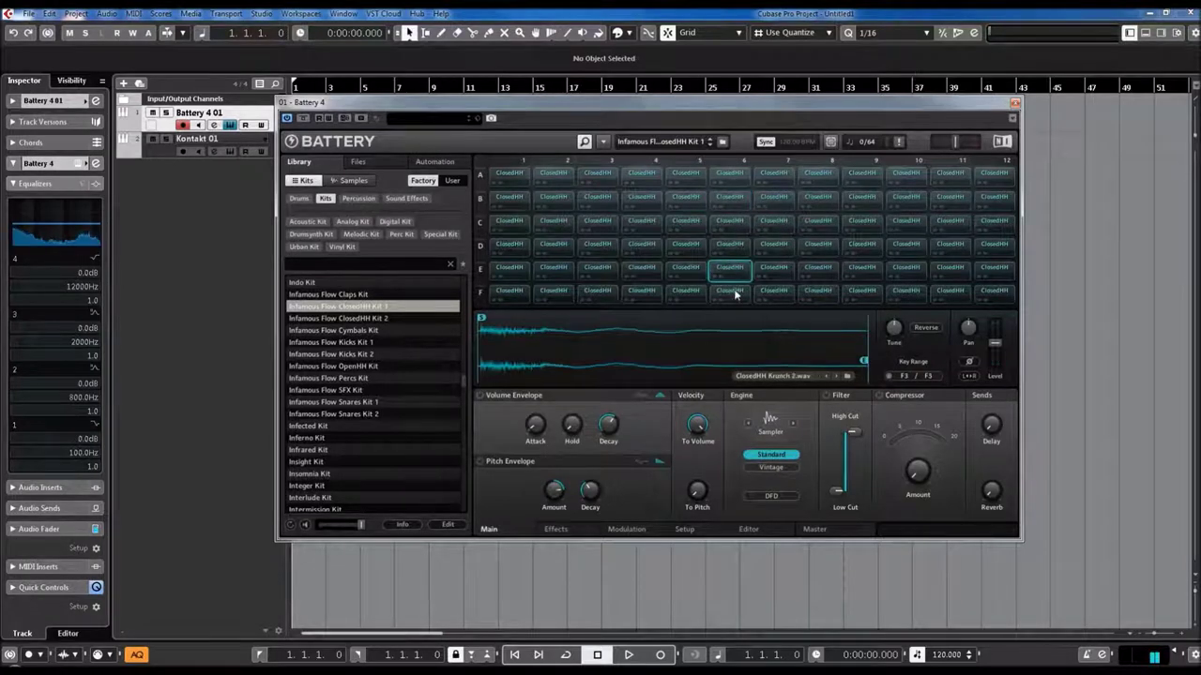
click(735, 292)
click(775, 199)
click(773, 225)
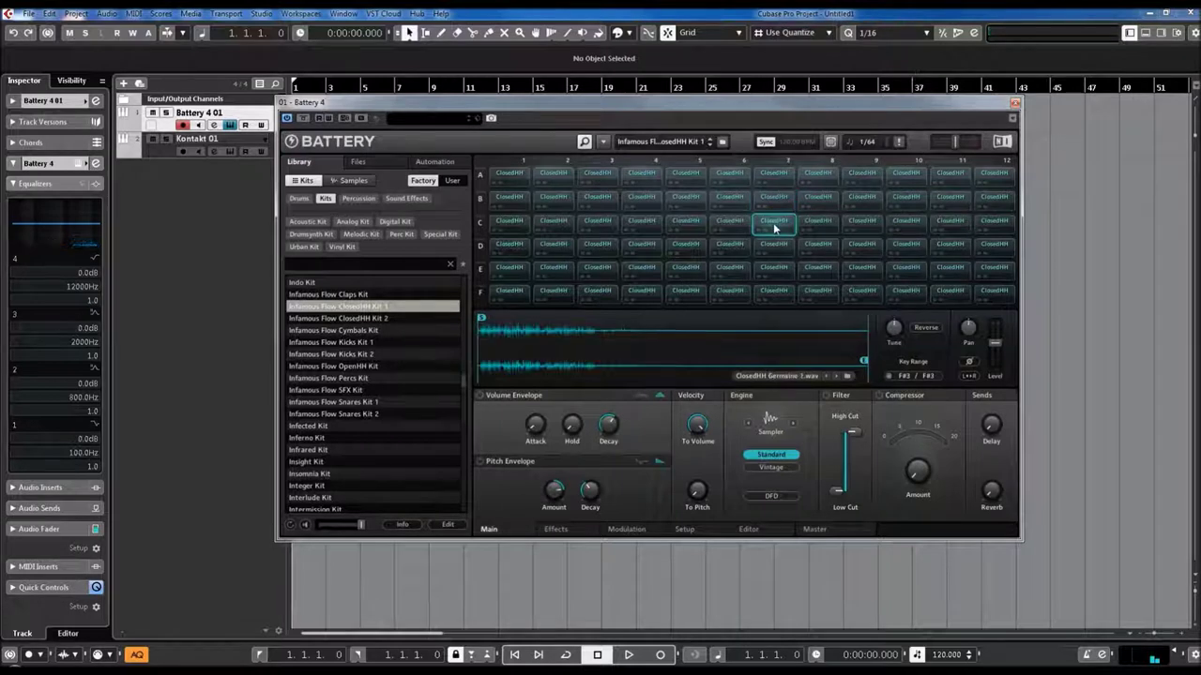
click(774, 269)
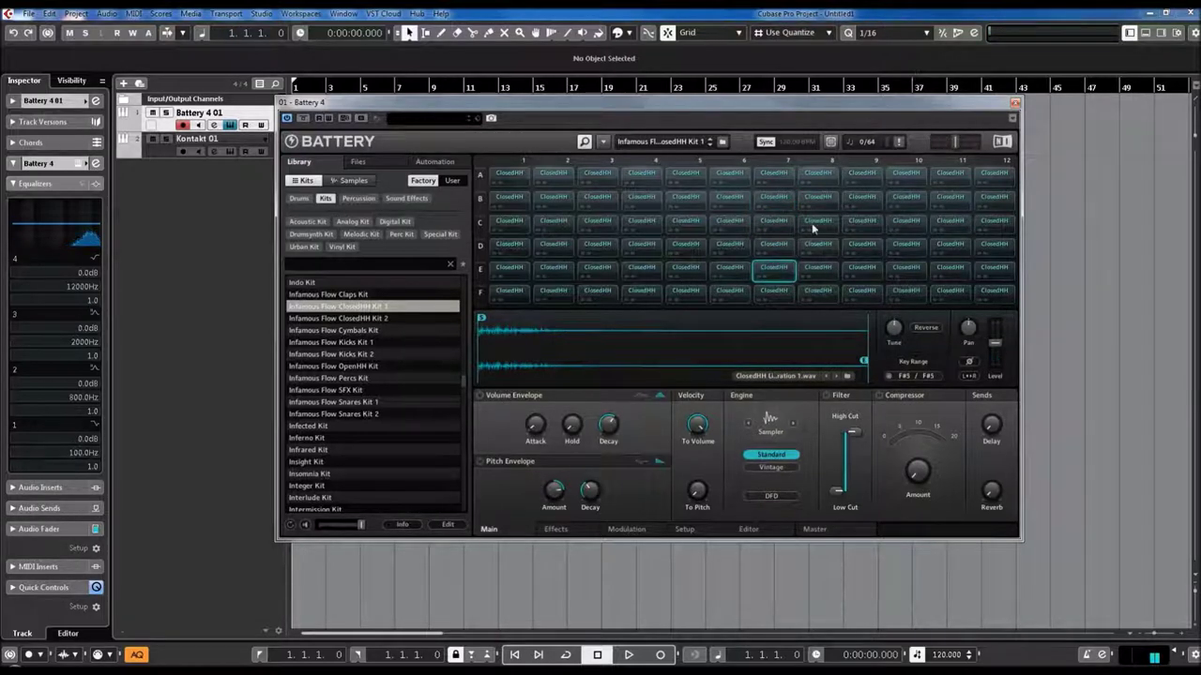
Step: Audition the closed hi-hat cells A8 through D8, plus E9, F9 and C10
click(818, 179)
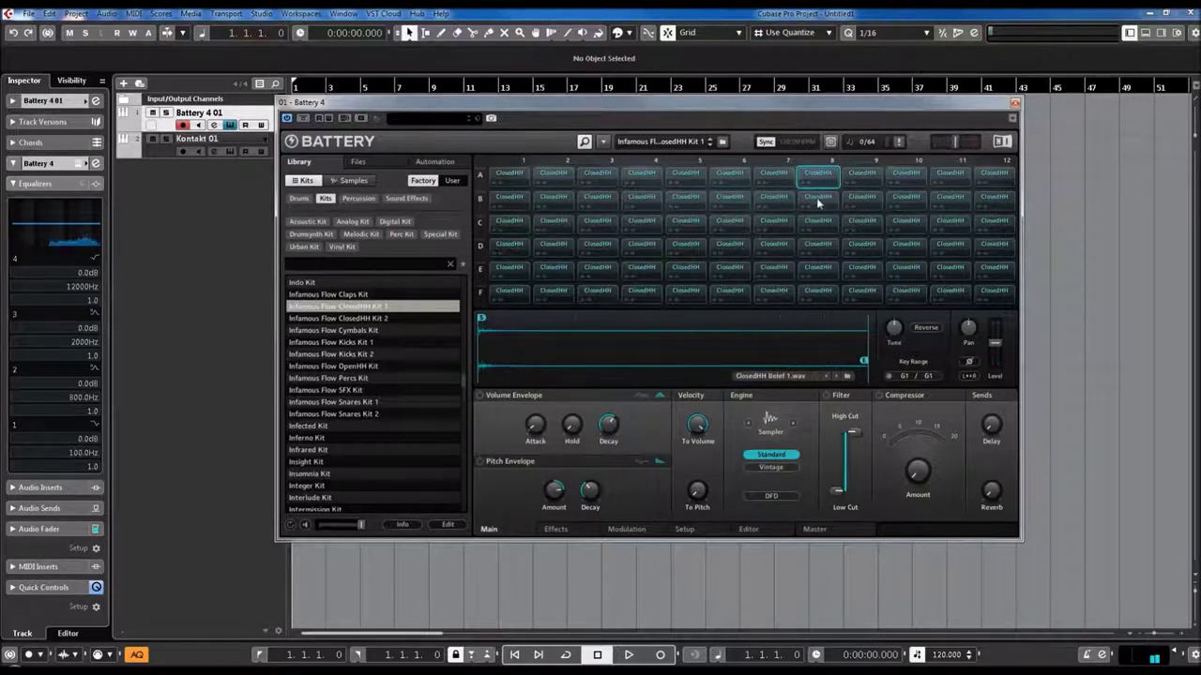
click(818, 202)
click(818, 226)
click(818, 246)
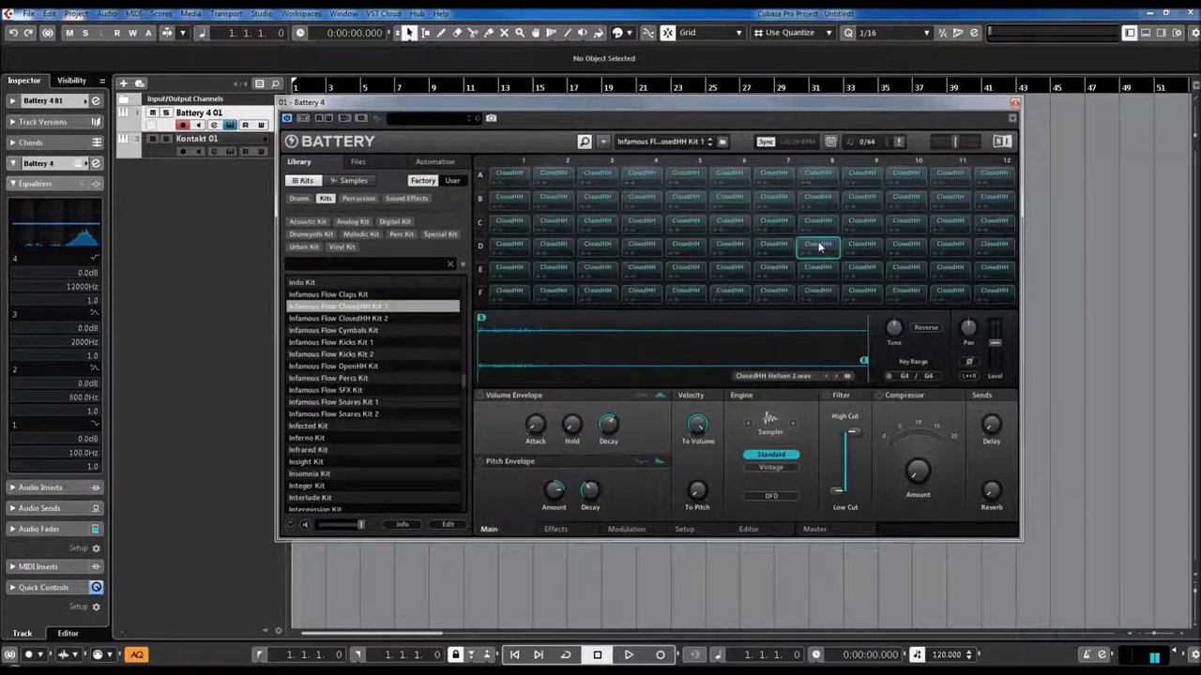
click(865, 270)
click(864, 294)
click(905, 225)
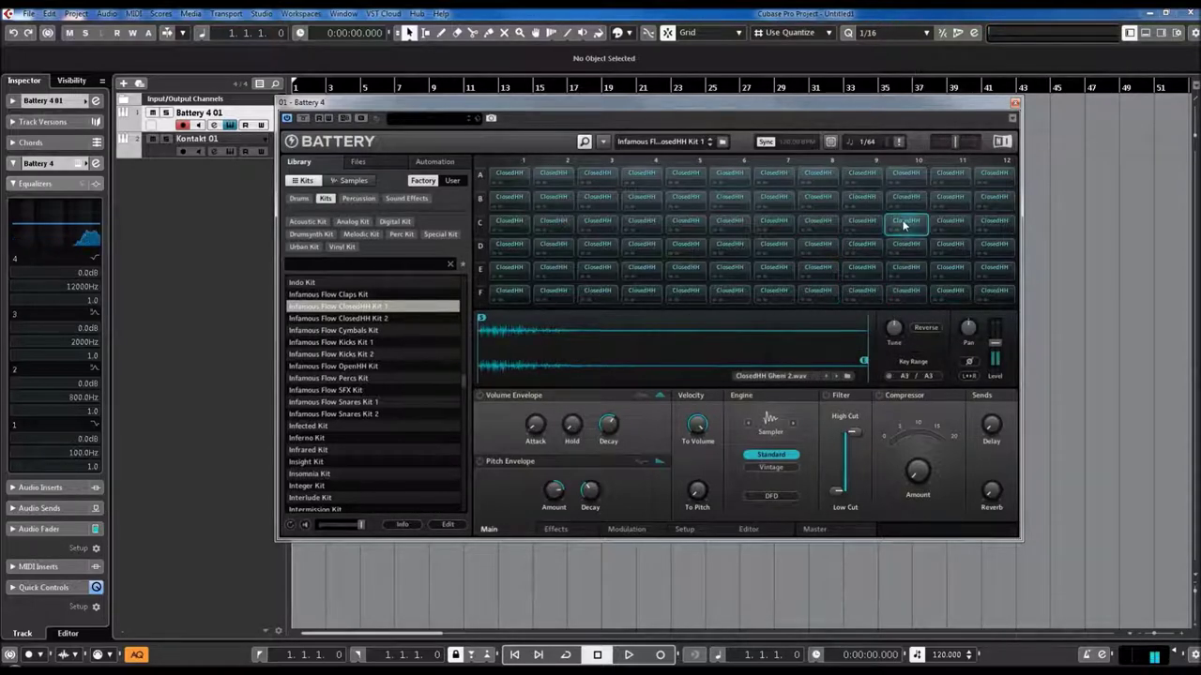
Step: Load the Infamous Flow ClosedHH Kit 2 and audition its four column 1 cells
click(343, 320)
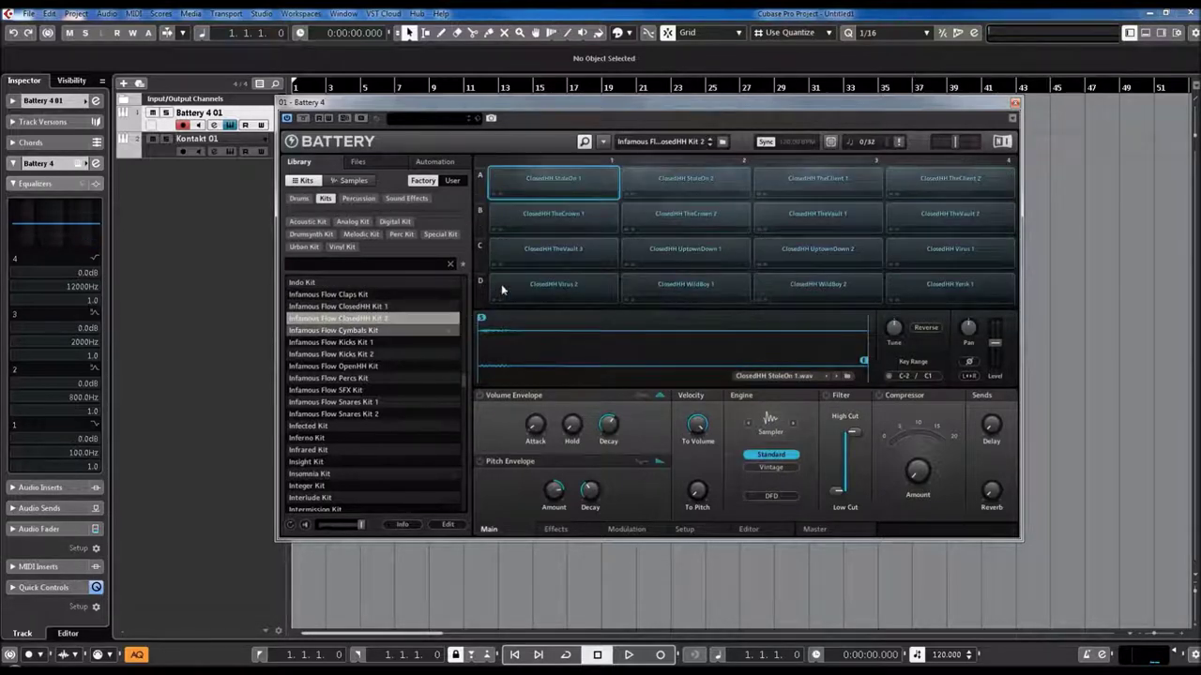
click(545, 214)
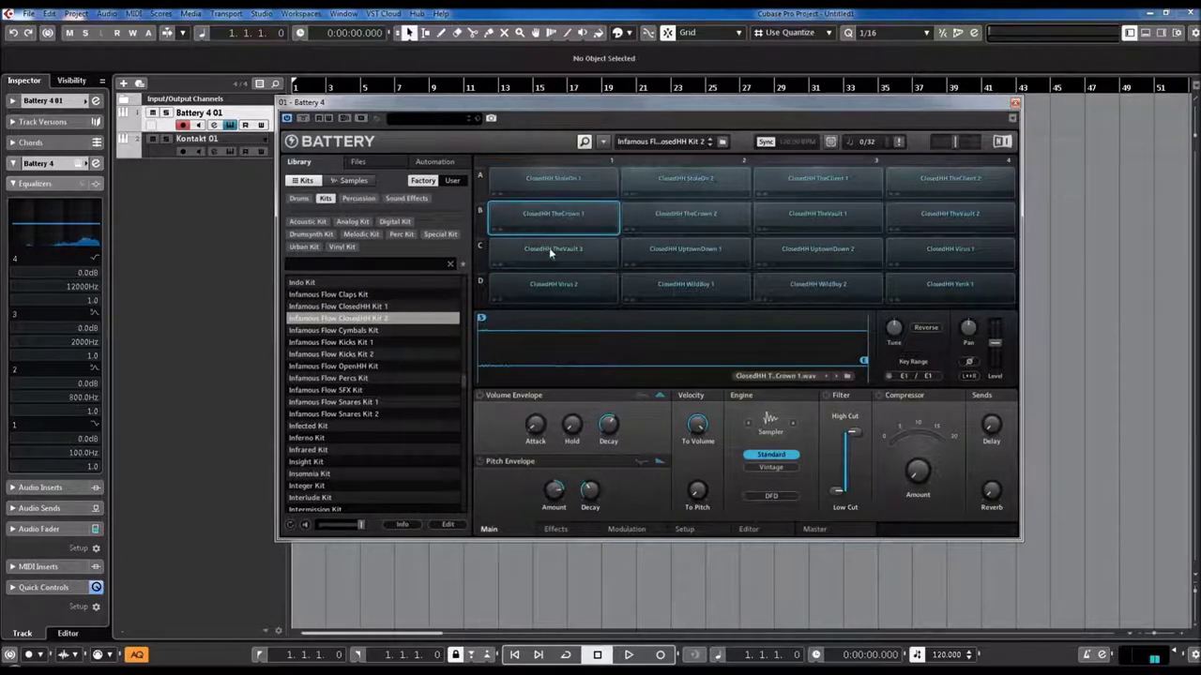
click(550, 250)
click(551, 176)
click(560, 289)
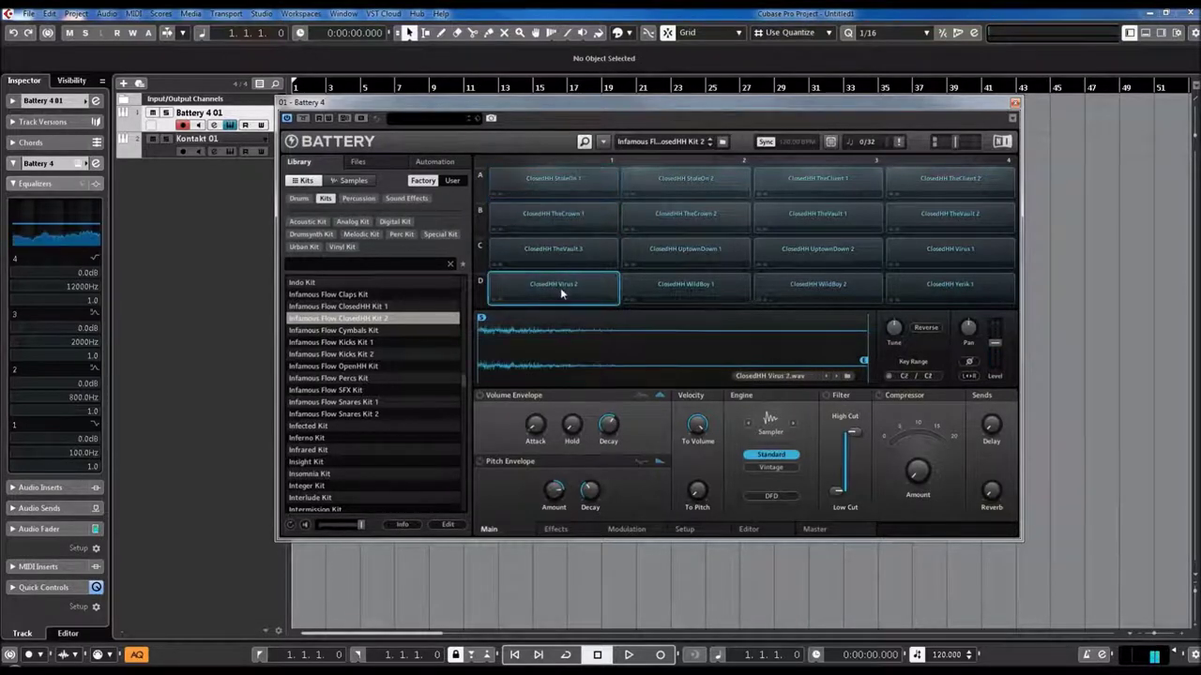
Step: Audition cells A2, D4, A3, B2, C2 and B4 of the Infamous Flow ClosedHH Kit 2
click(682, 182)
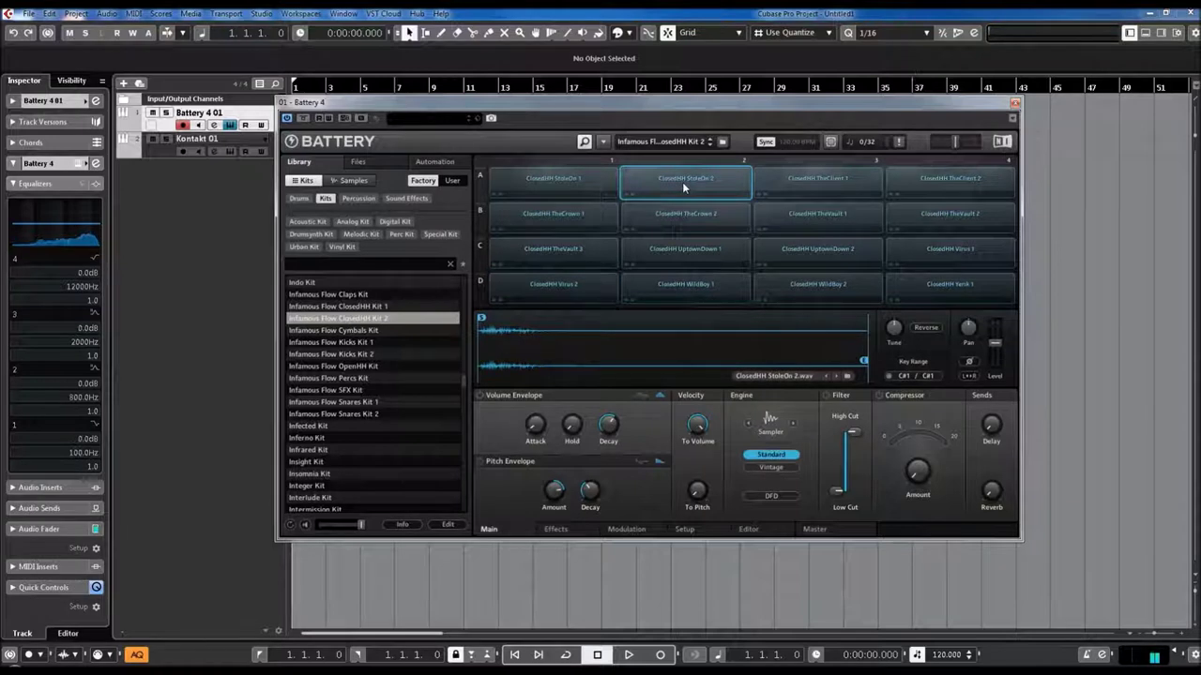
click(960, 285)
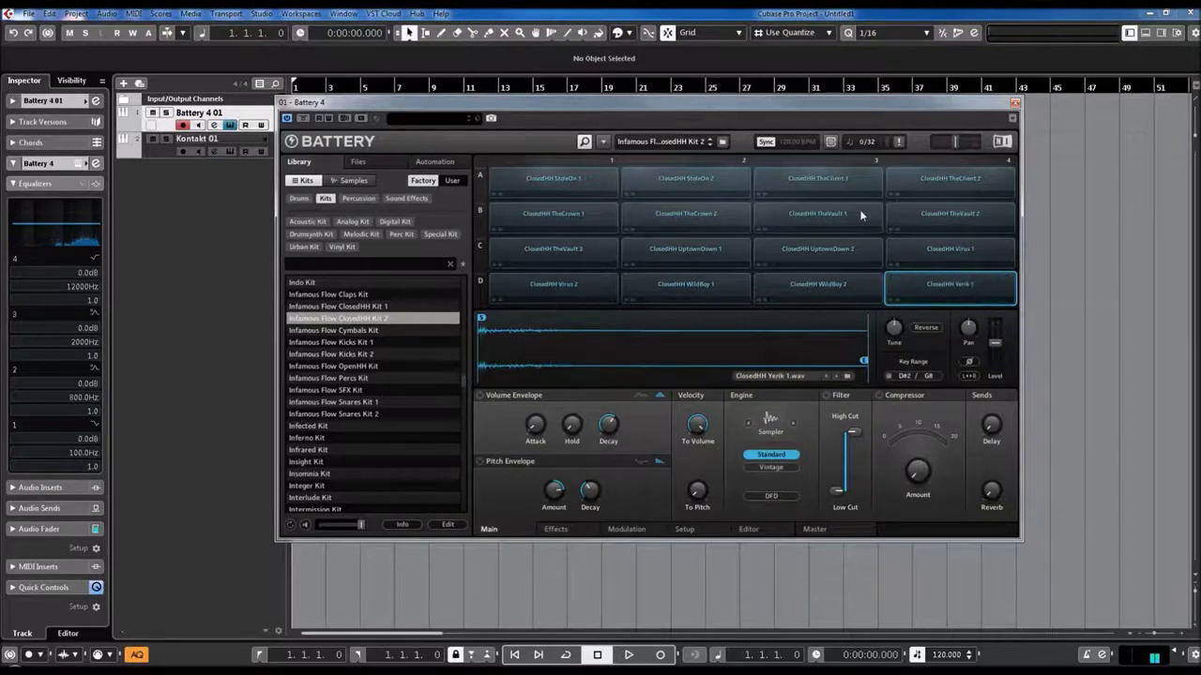
click(818, 177)
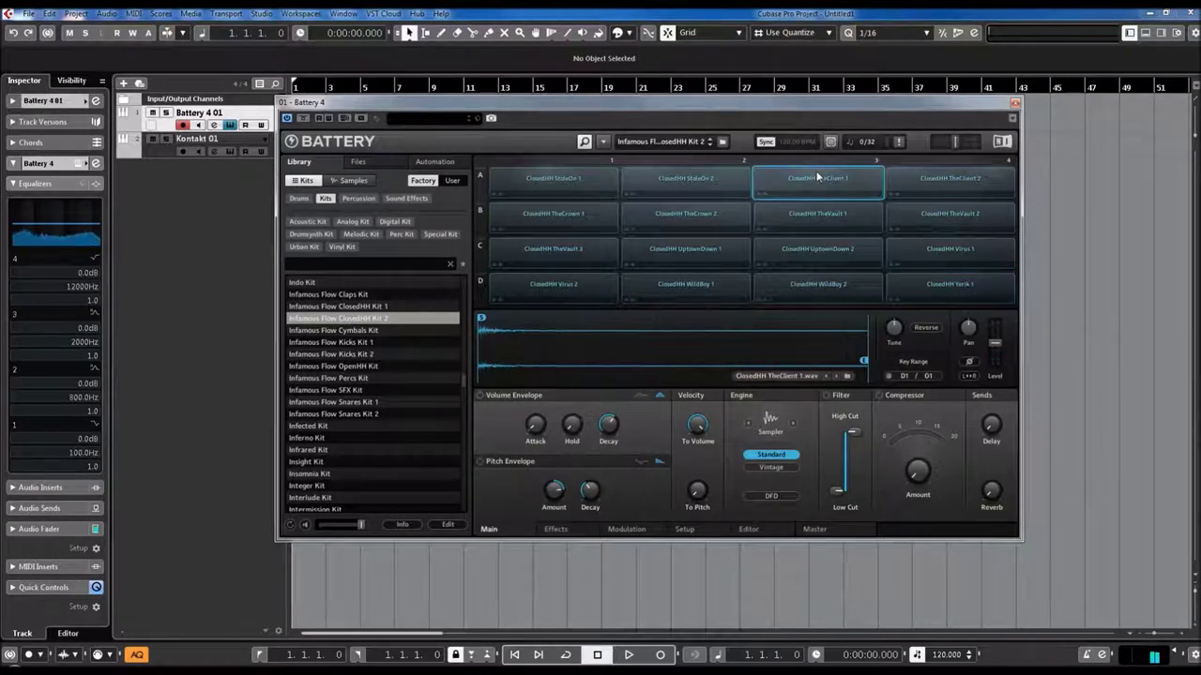
click(699, 215)
click(705, 253)
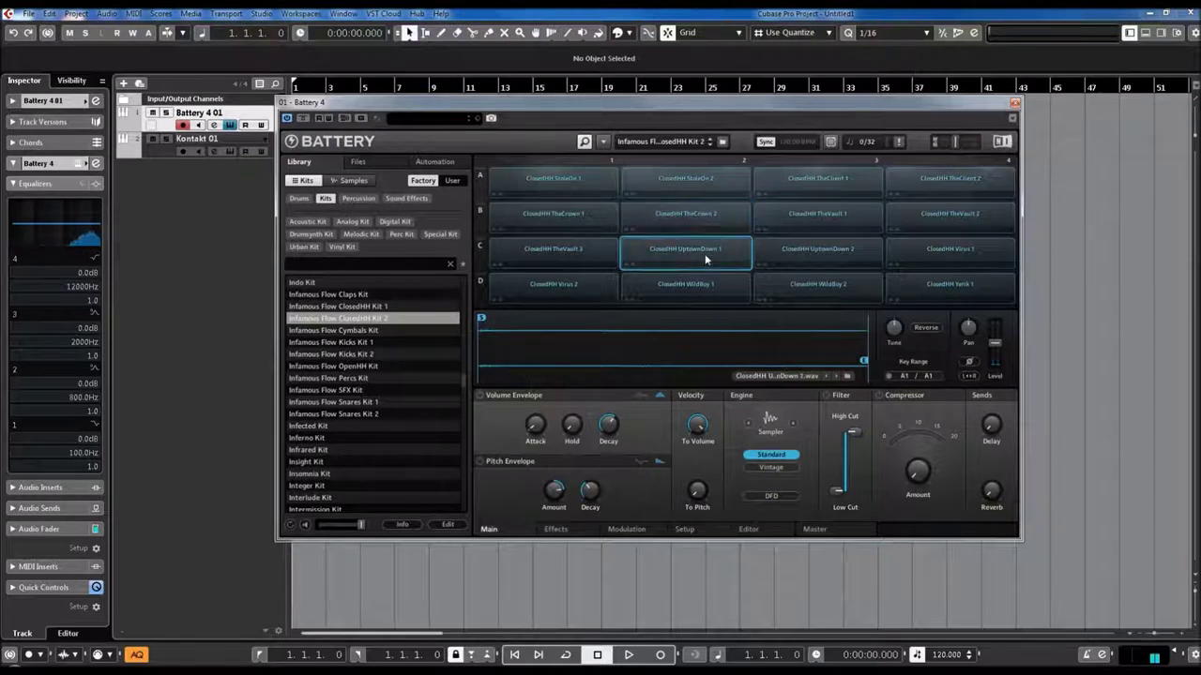
click(925, 218)
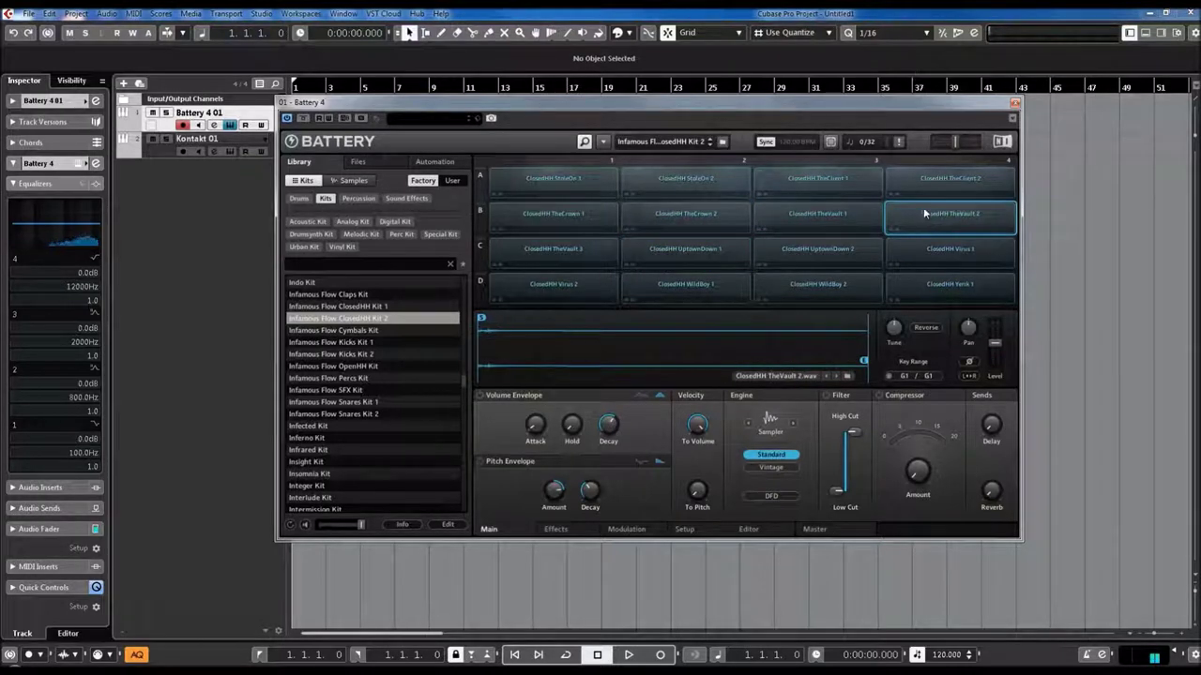
Step: Audition cell A4 of the Infamous Flow ClosedHH Kit 2
click(921, 176)
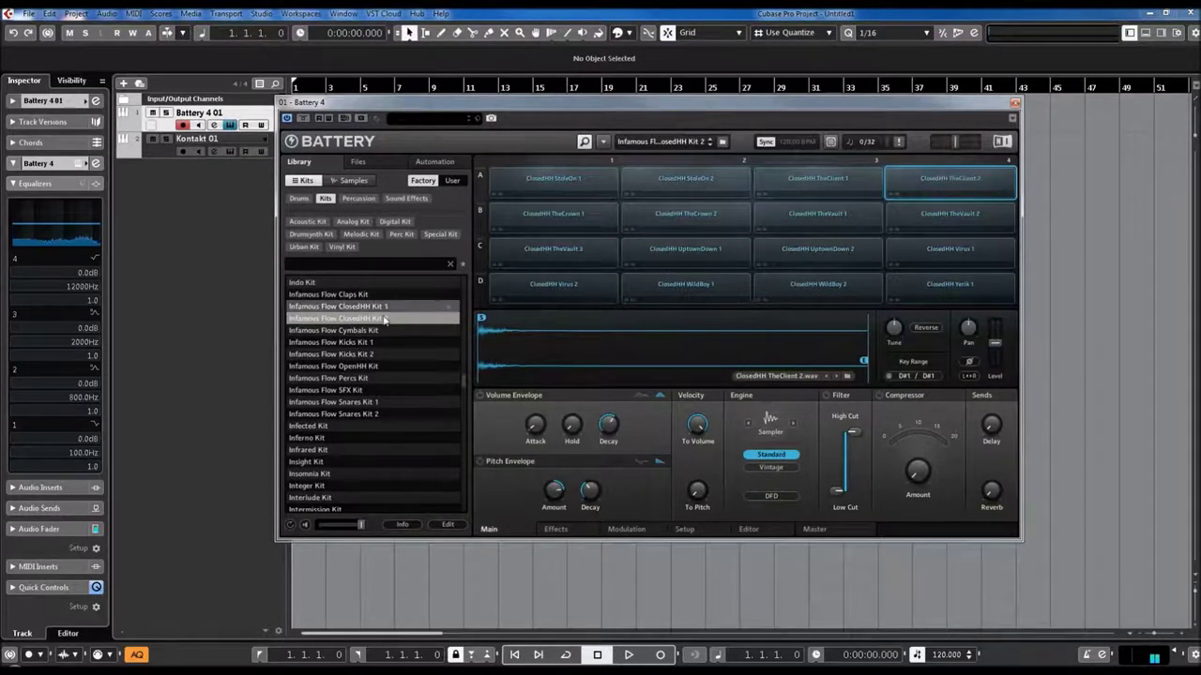
Step: Load the Infamous Flow Cymbals Kit and audition crash cells A1, B2, A3 and B3
click(350, 331)
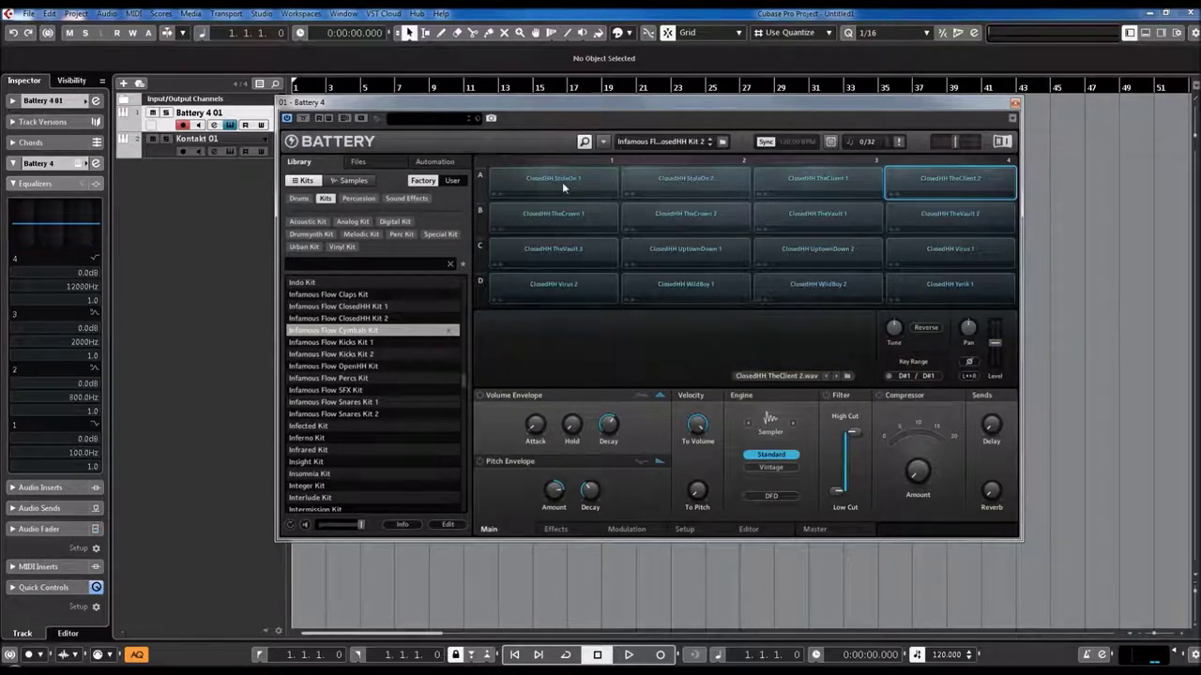
click(507, 184)
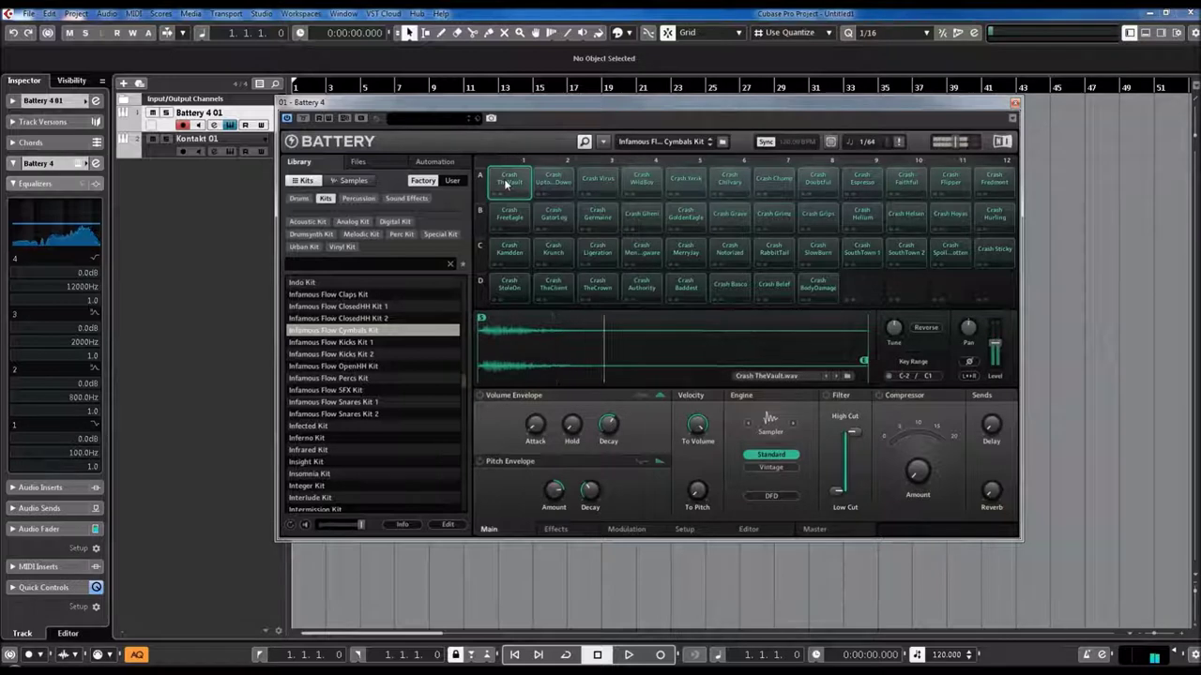
click(548, 214)
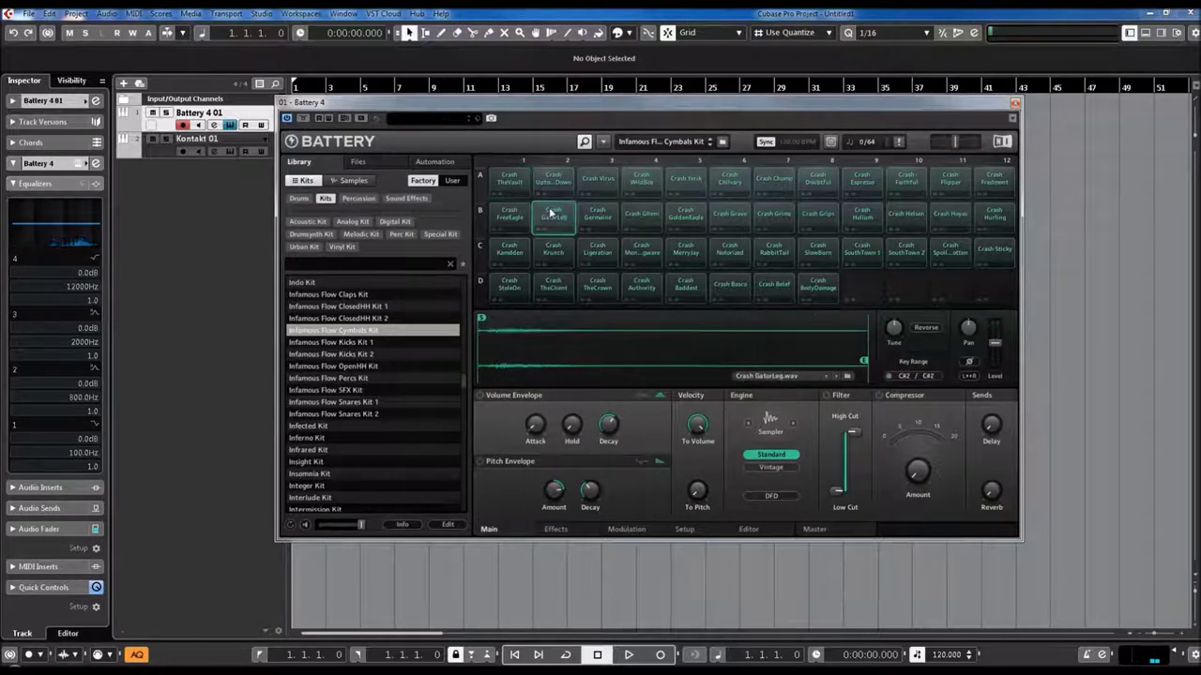
click(598, 180)
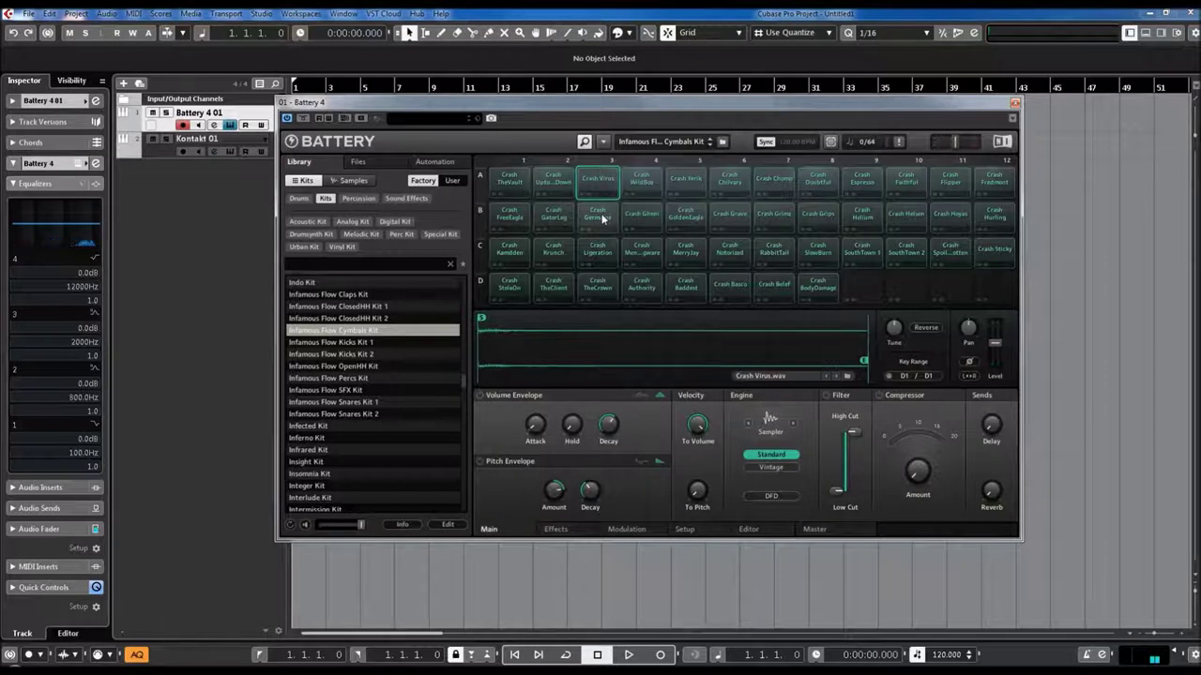
click(602, 217)
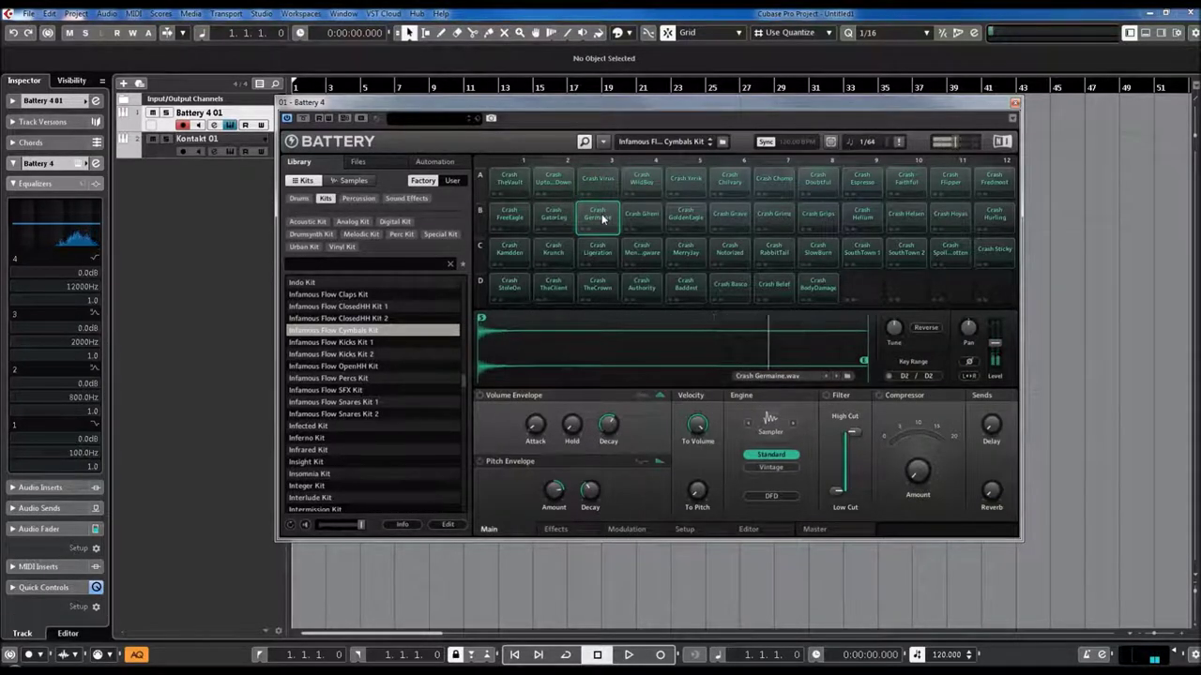
Step: Audition crash cells C3, D4, B6 and B8 of the Infamous Flow Cymbals Kit
click(600, 251)
click(600, 251)
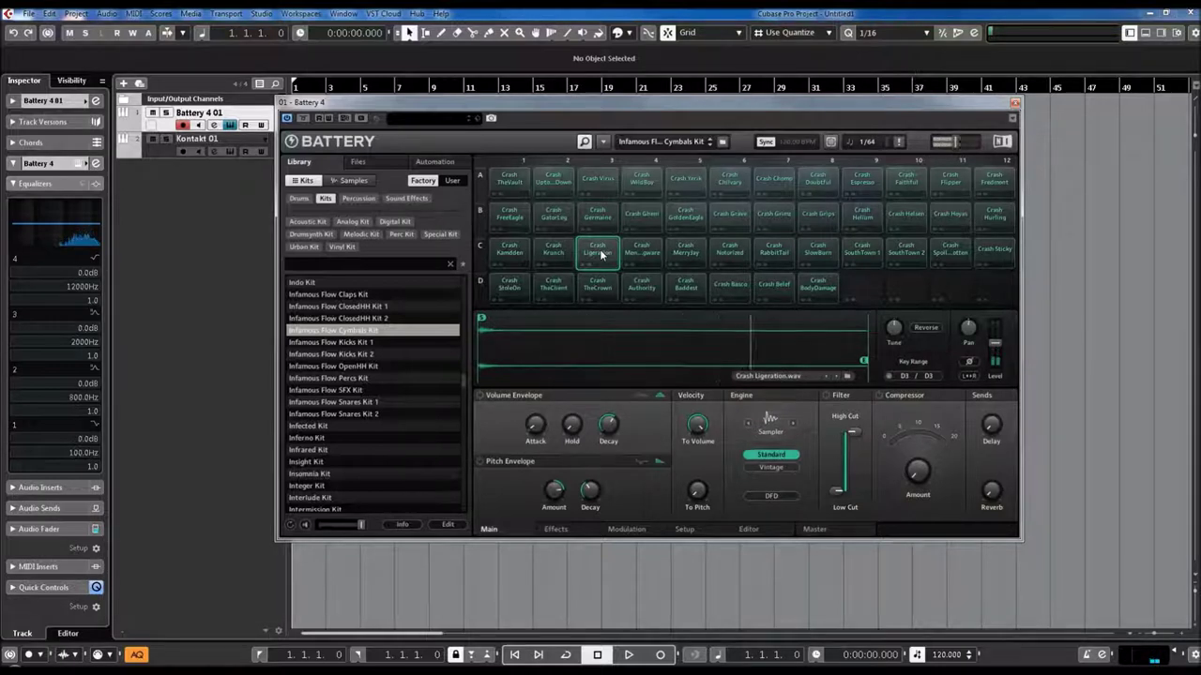
click(645, 286)
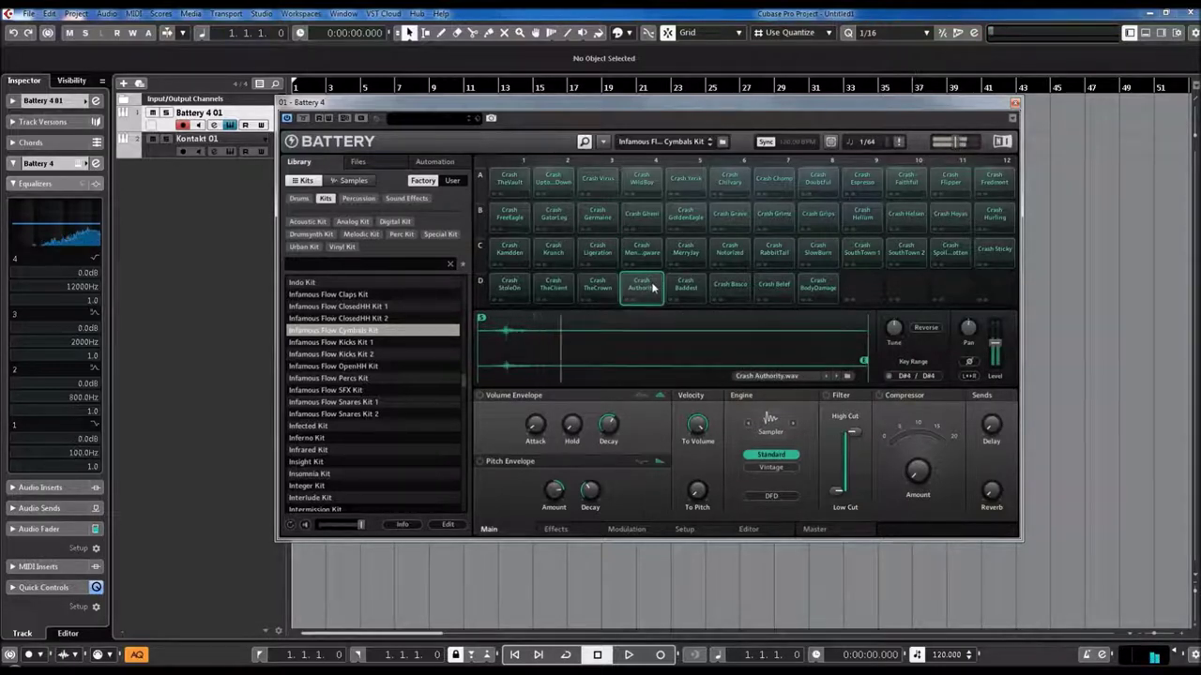
click(724, 221)
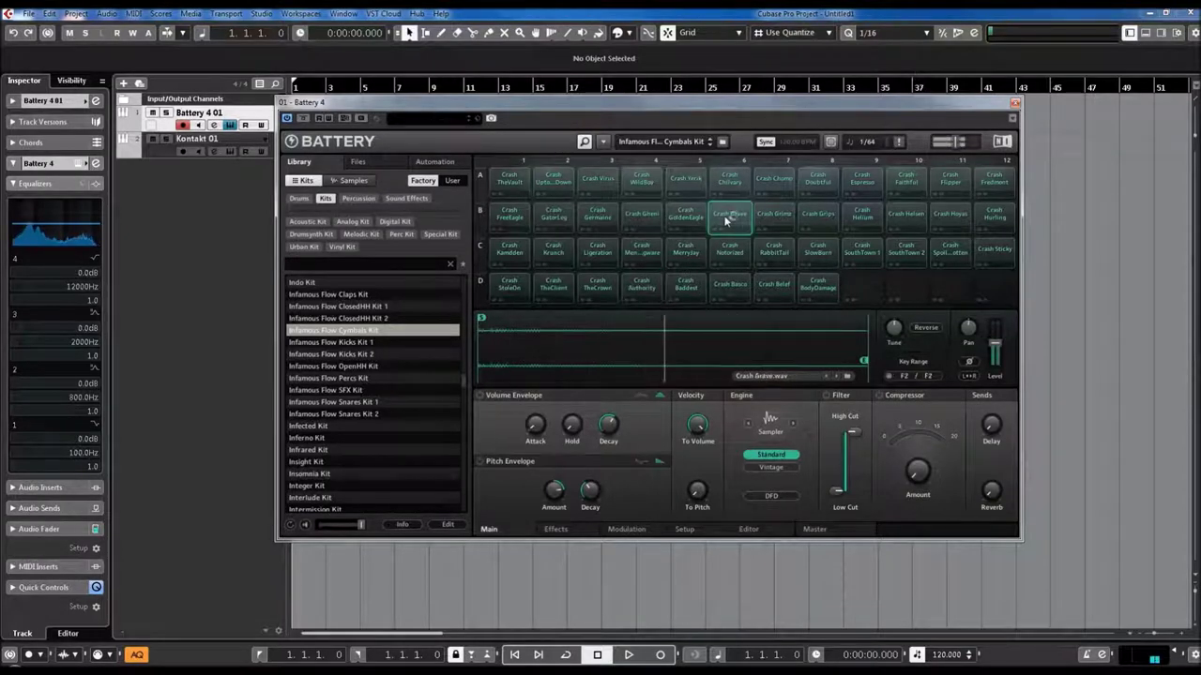
click(818, 217)
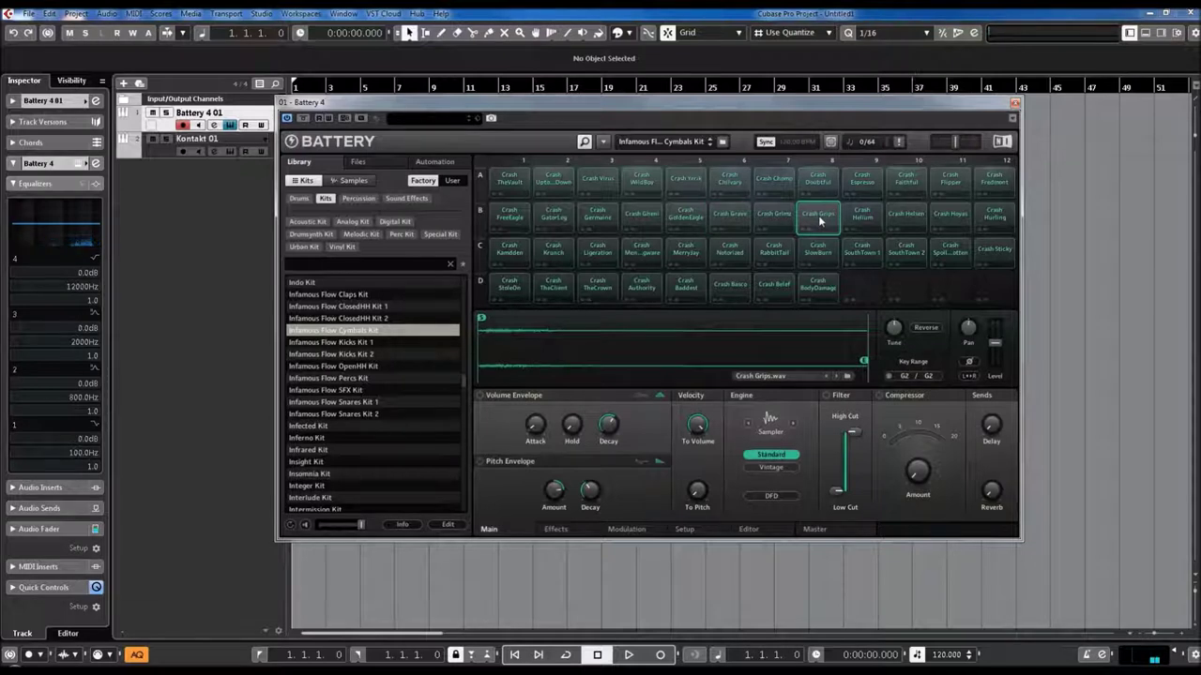
click(818, 220)
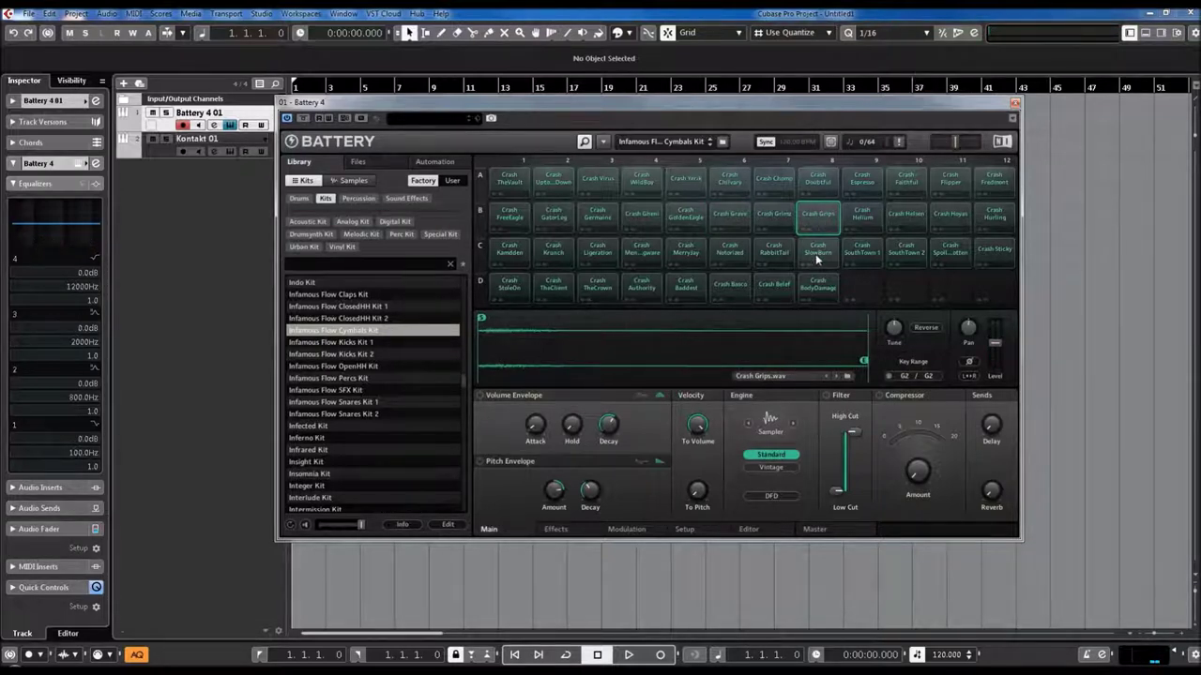
Step: Audition crash cells C8, C9, D8, A11 and C11 of the Infamous Flow Cymbals Kit
click(818, 259)
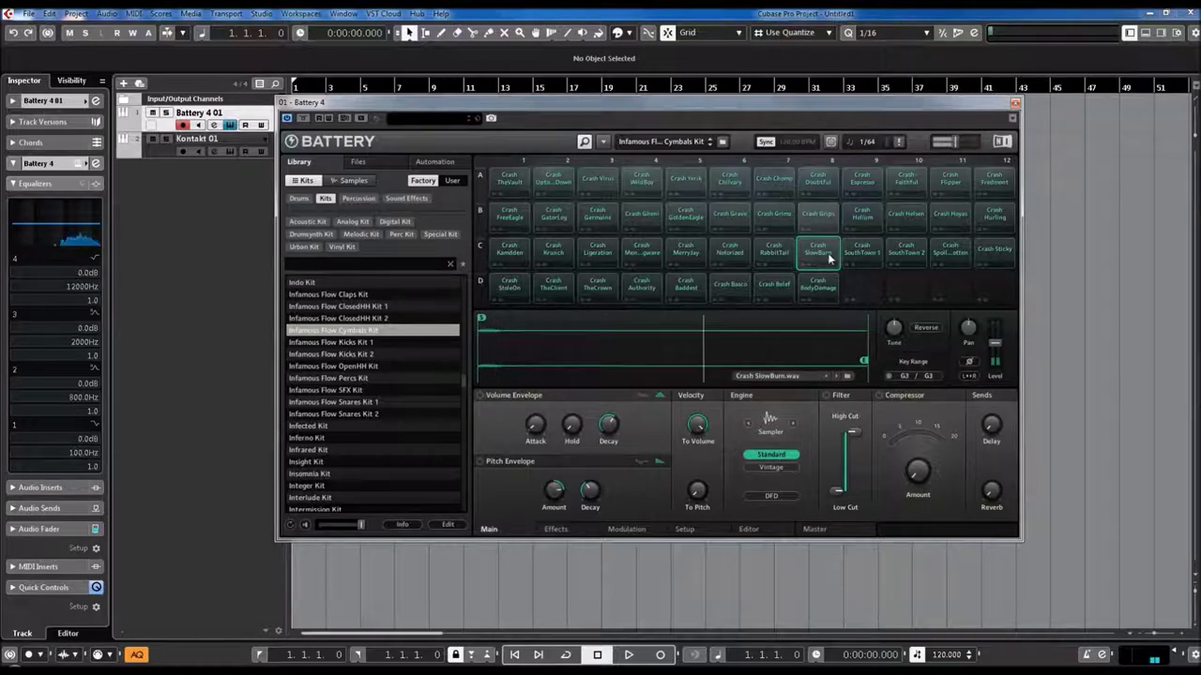
click(860, 253)
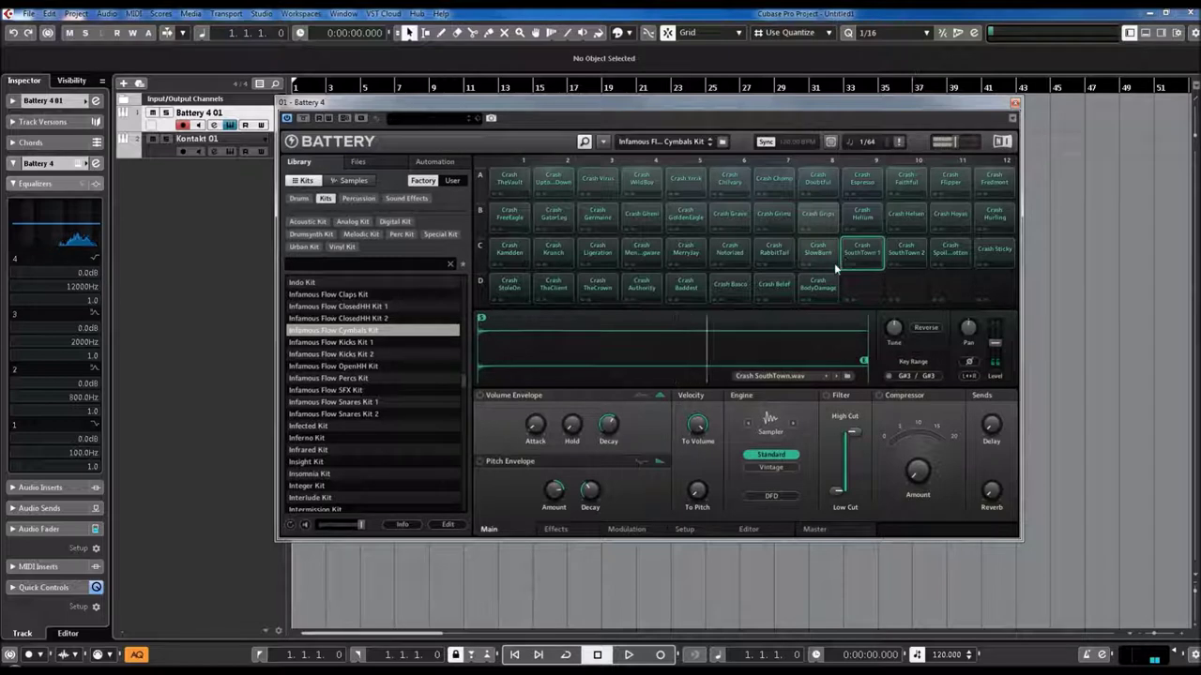
click(815, 290)
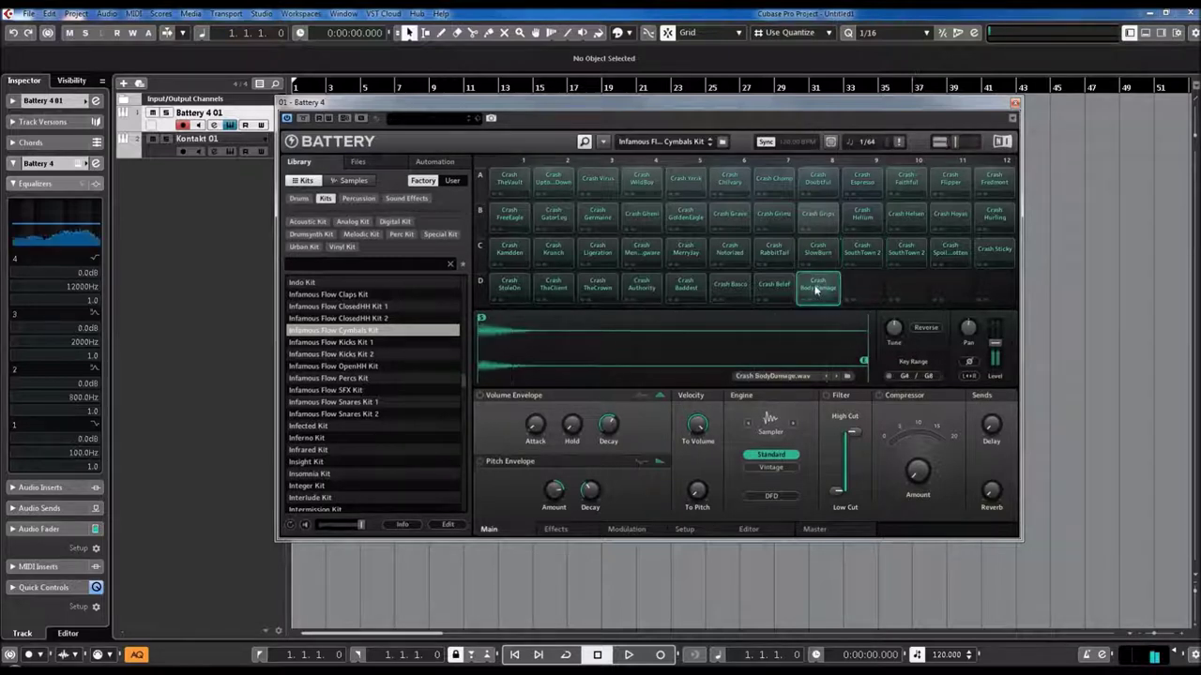
click(942, 183)
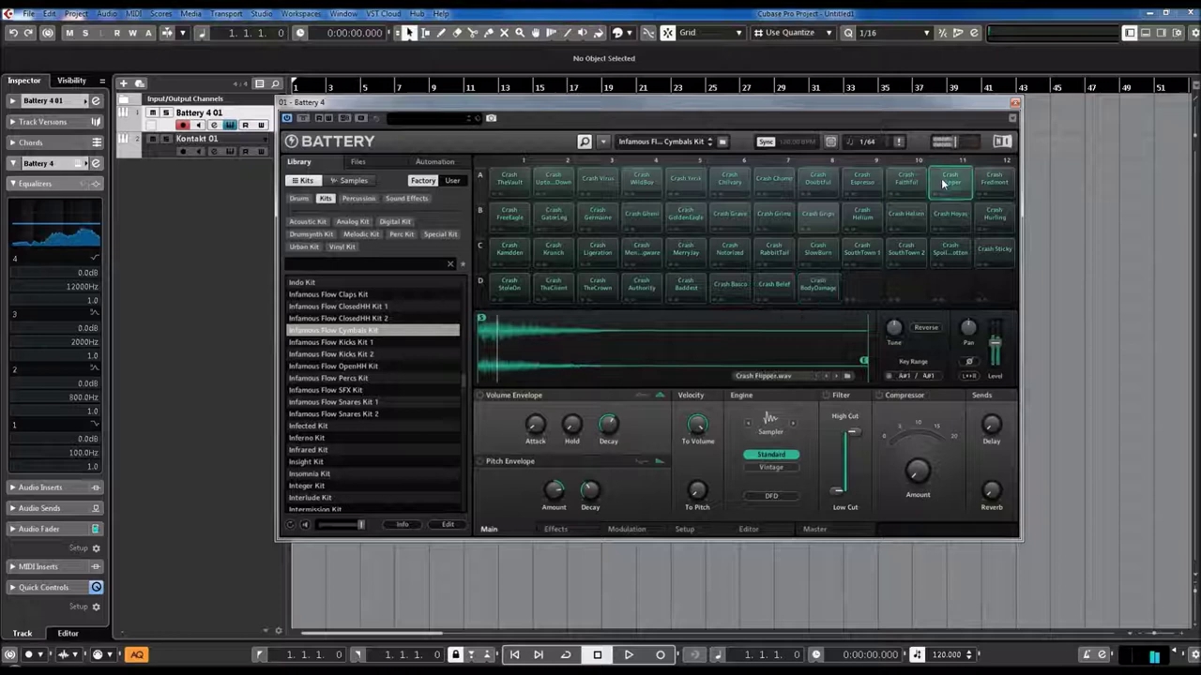
click(950, 250)
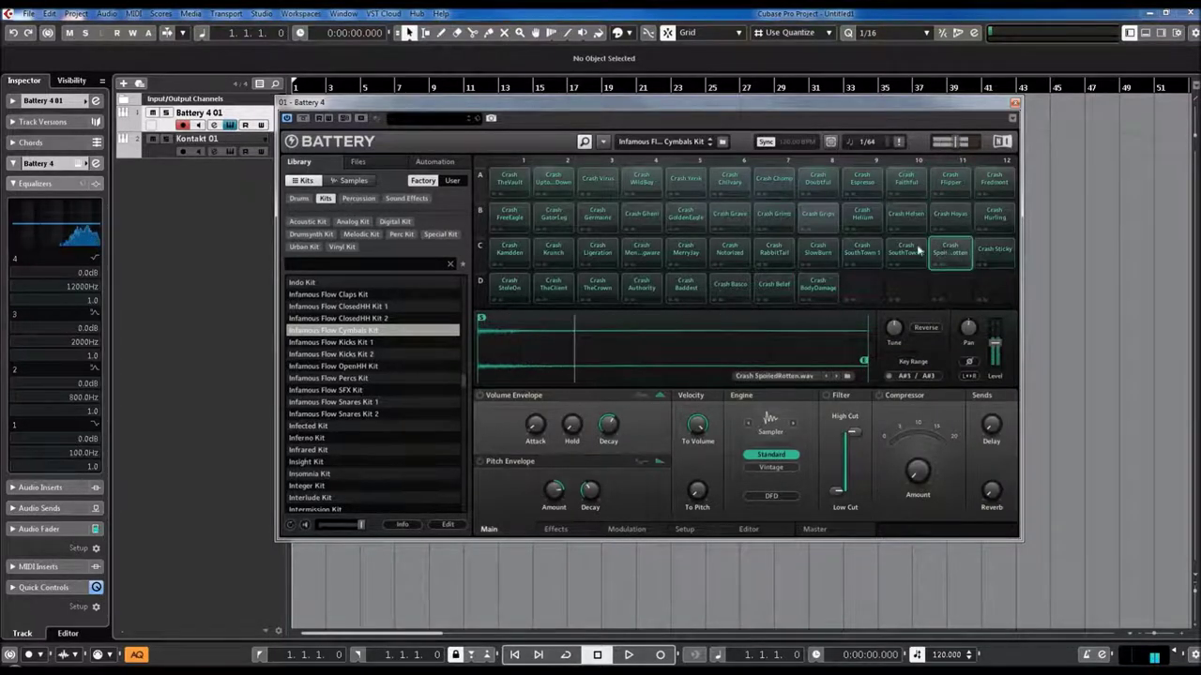
Step: Load the Infamous Flow Kicks Kit 1 and audition kick cells A1 through E1
click(338, 344)
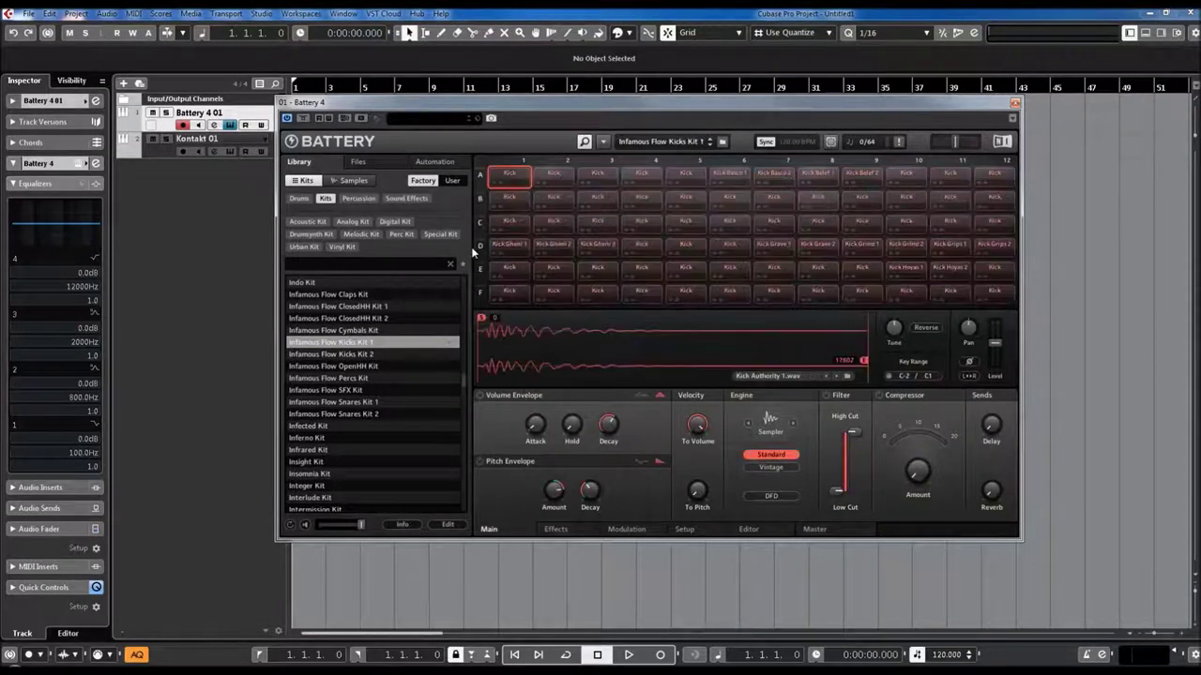
click(511, 181)
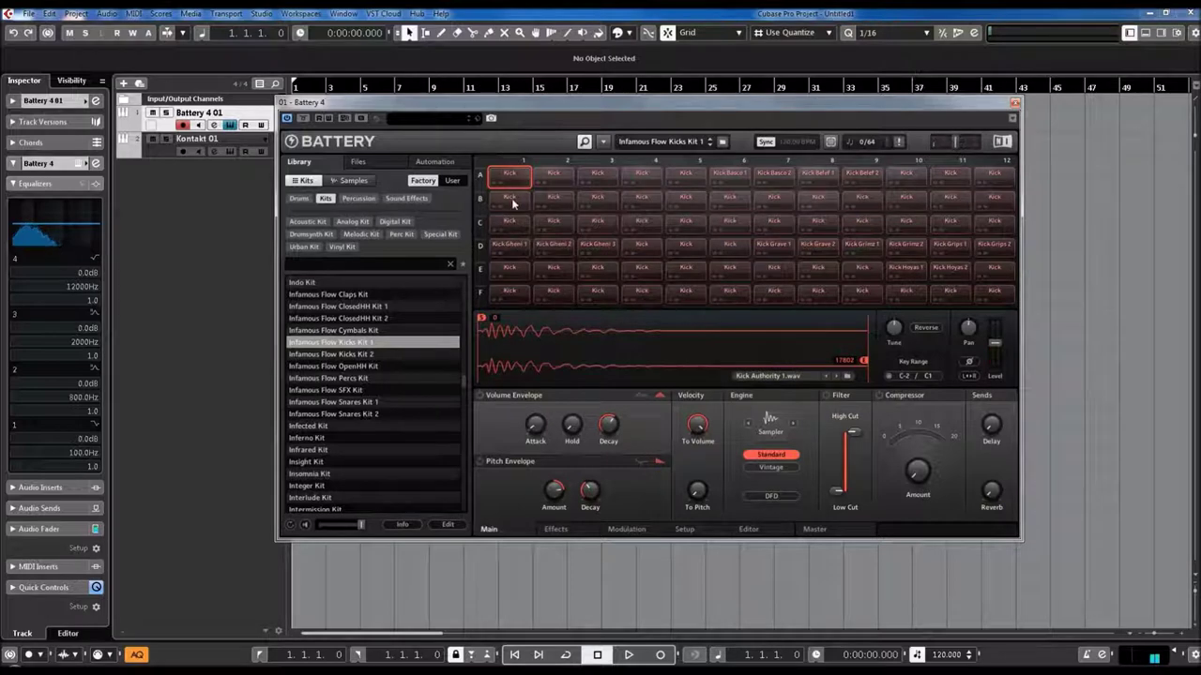
click(513, 203)
click(512, 225)
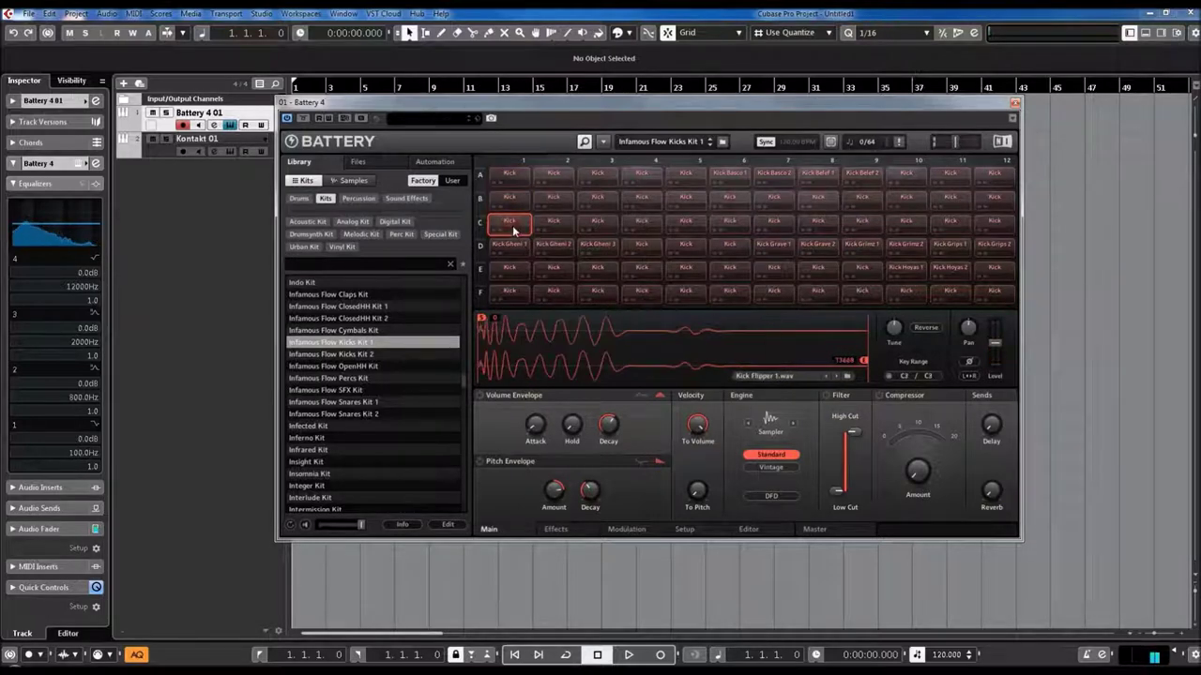
click(512, 251)
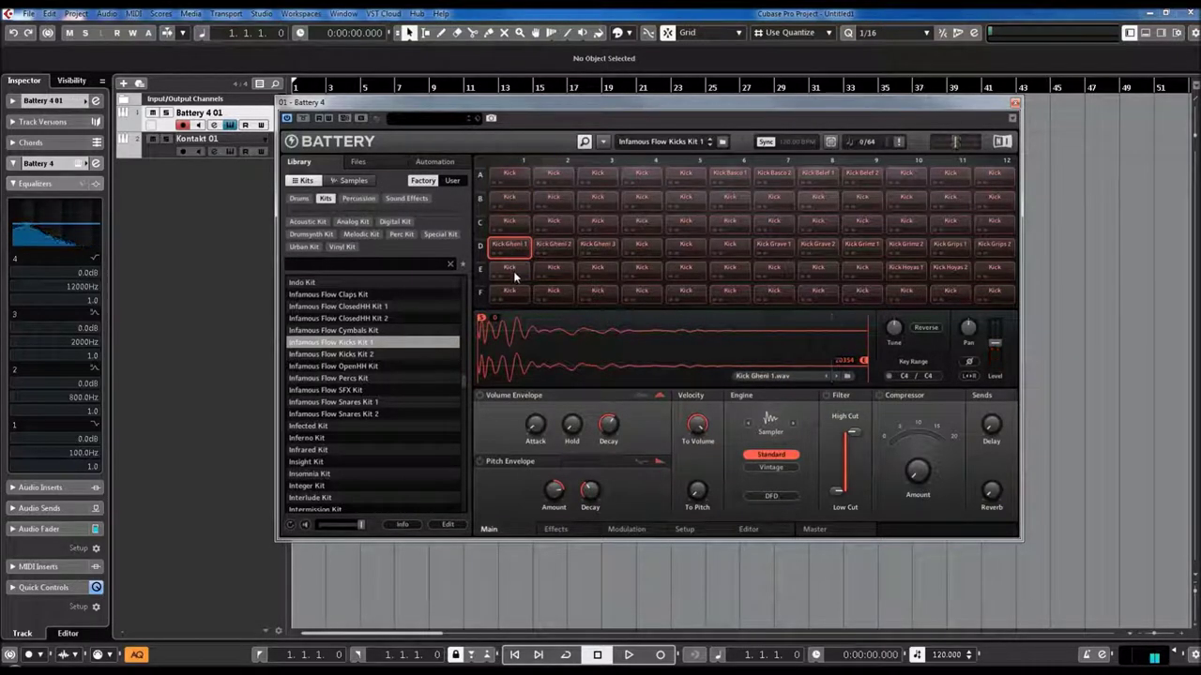
click(513, 271)
Step: Audition kick cells E2 and C2, plus B3 through E3, of the Infamous Flow Kicks Kit 1
click(551, 270)
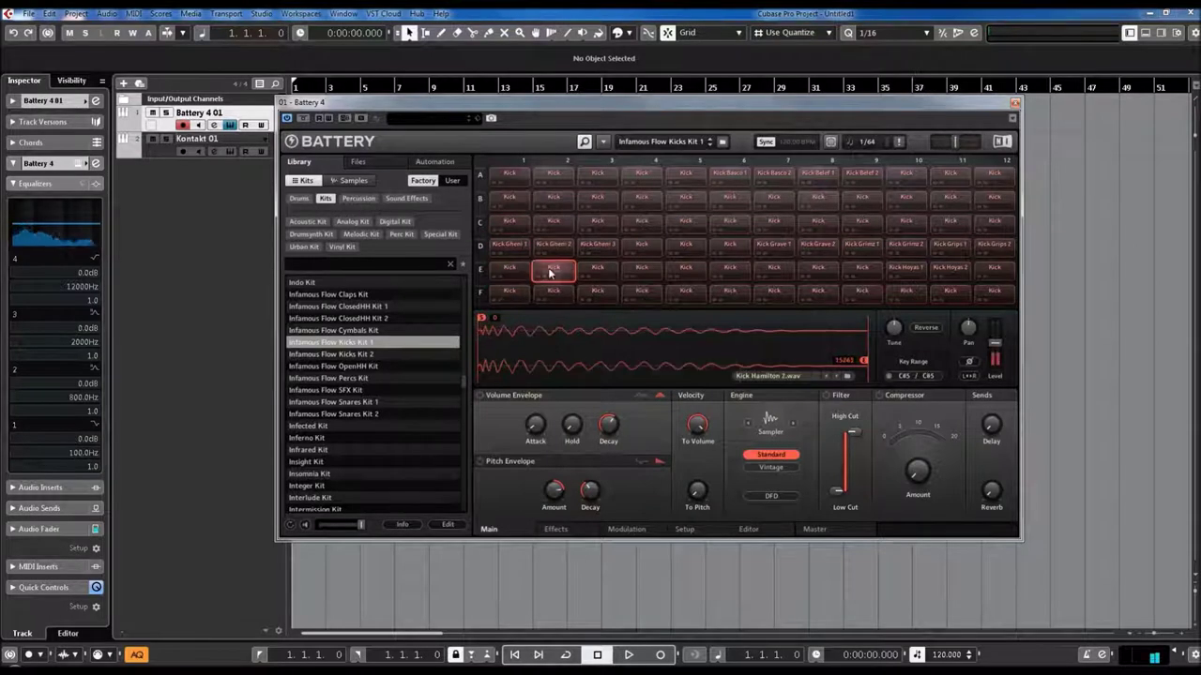
click(553, 226)
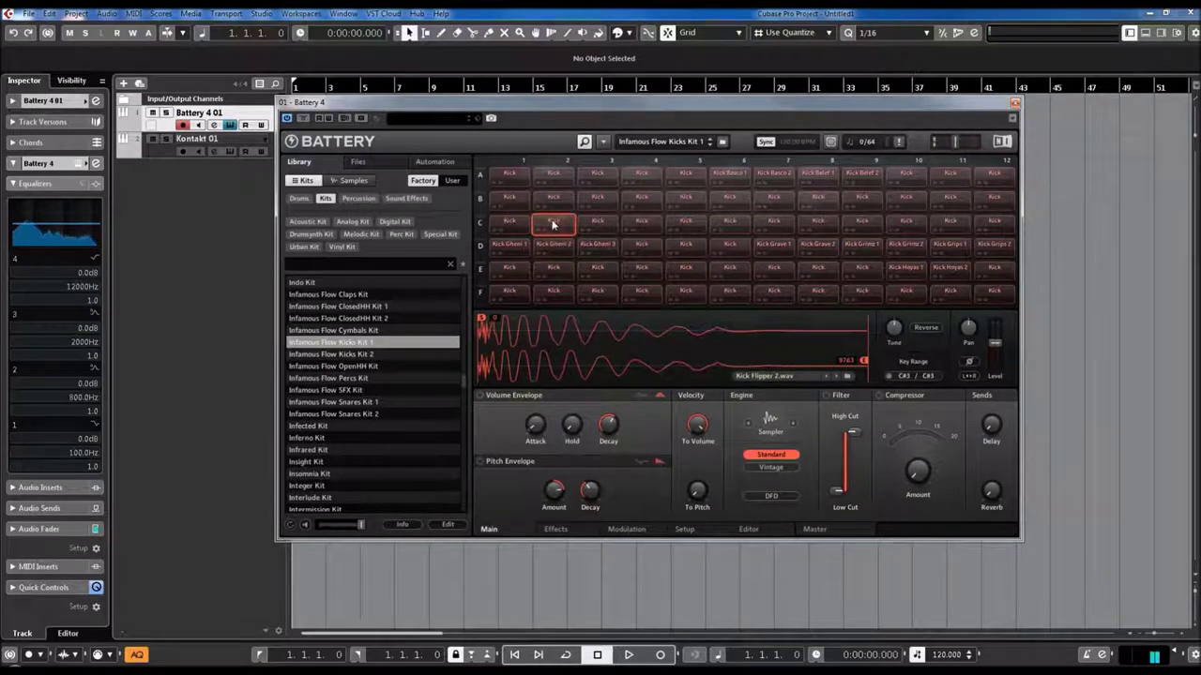
click(601, 204)
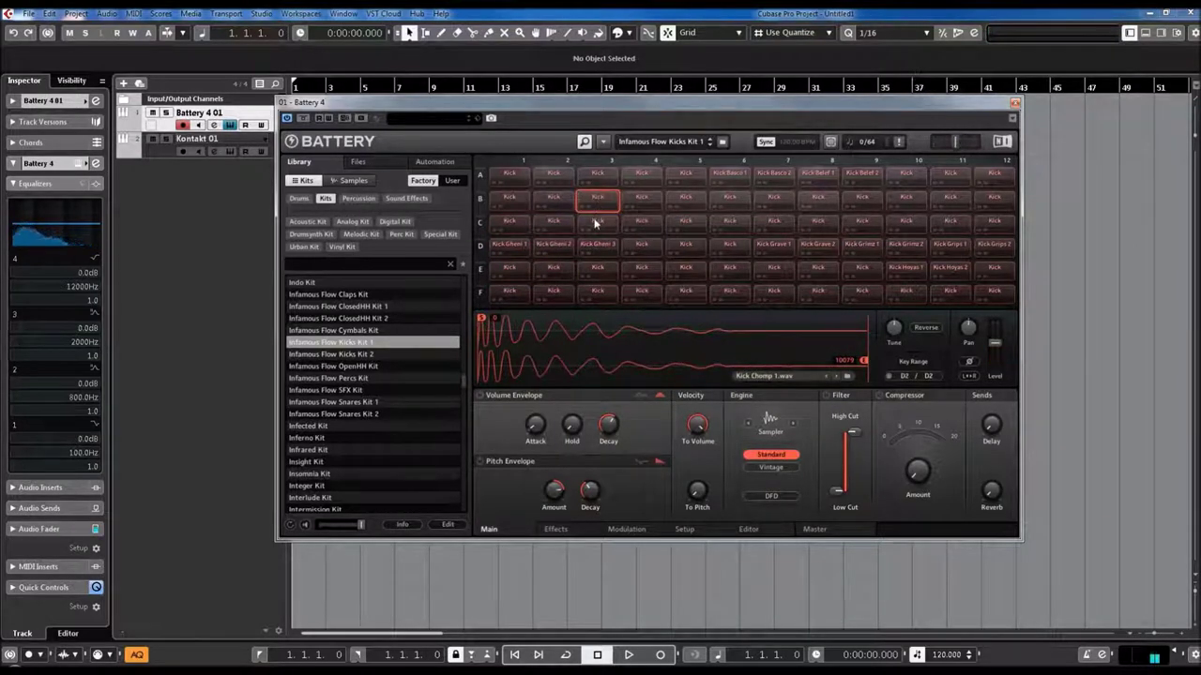
click(595, 221)
click(597, 248)
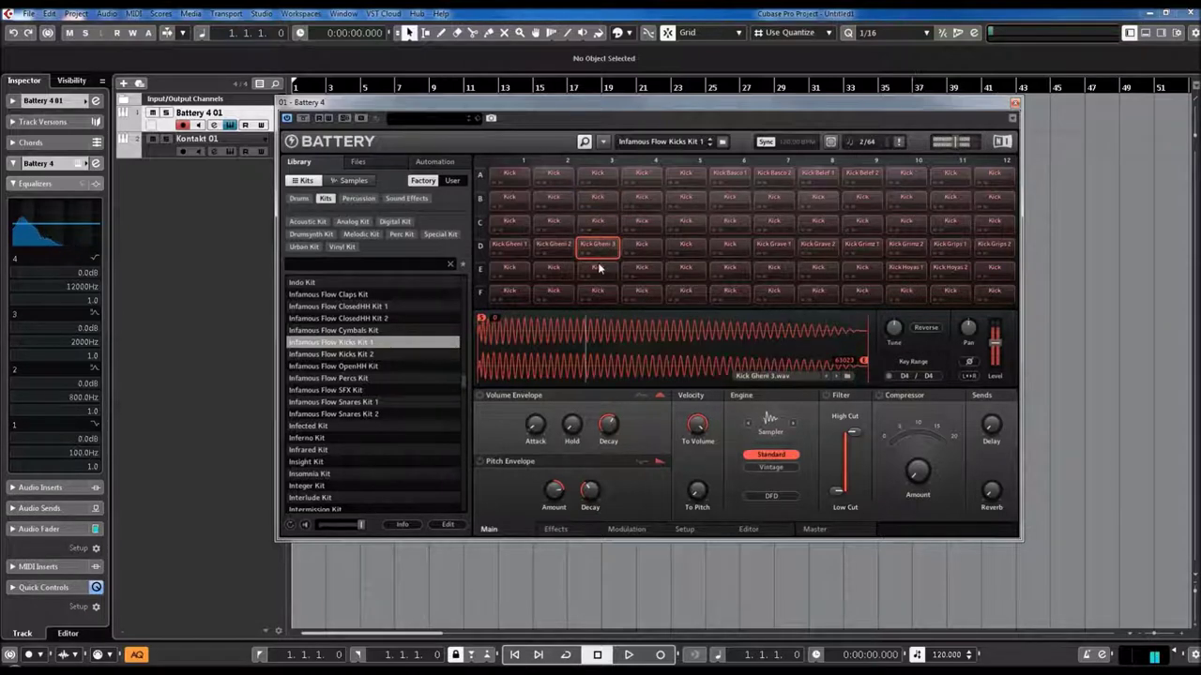
click(598, 272)
Step: Audition kick cells B5 through E5, plus C6 and E6
click(682, 195)
click(688, 225)
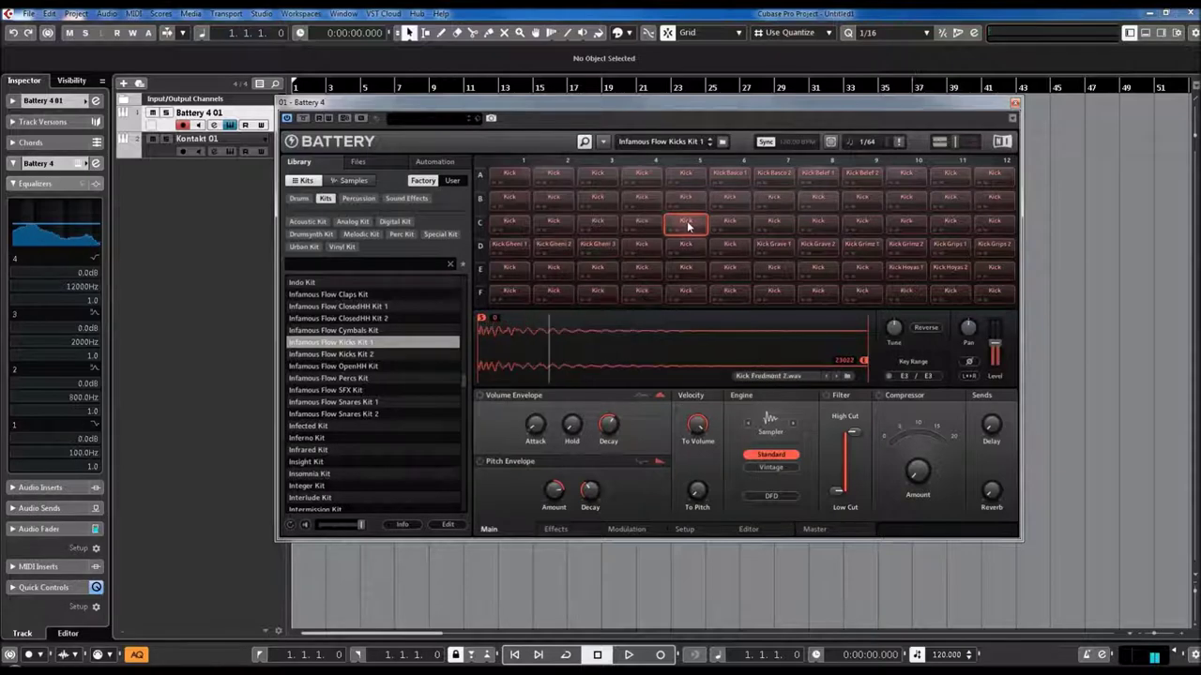
click(690, 247)
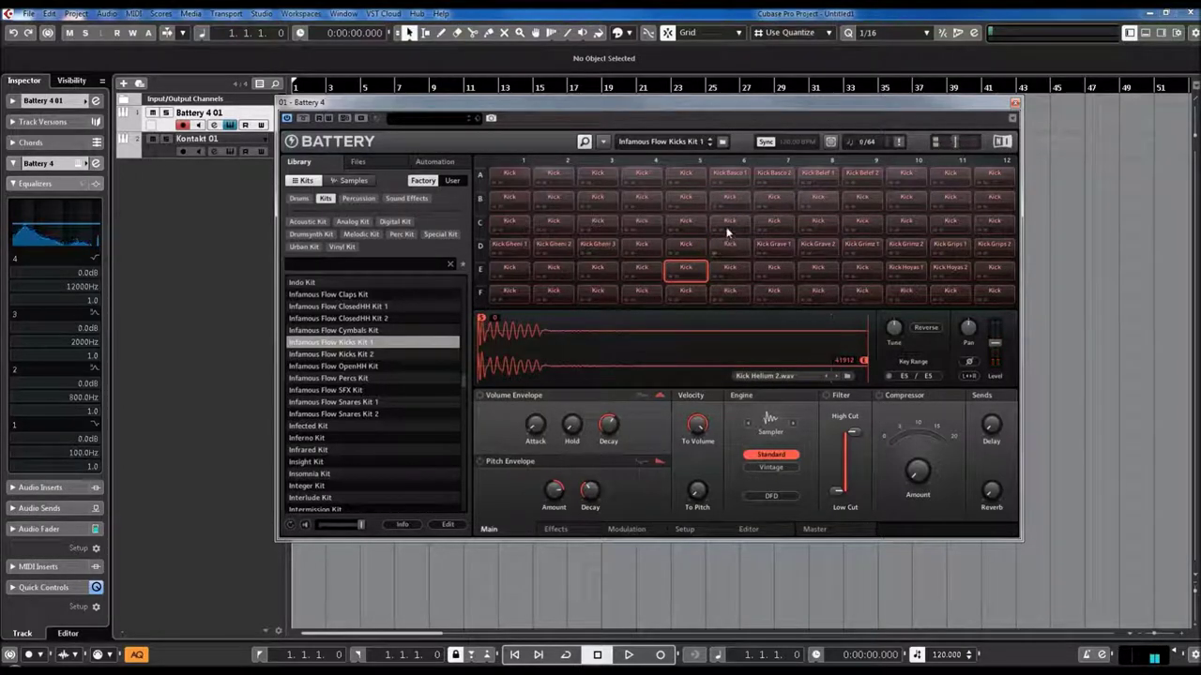
click(730, 225)
click(727, 270)
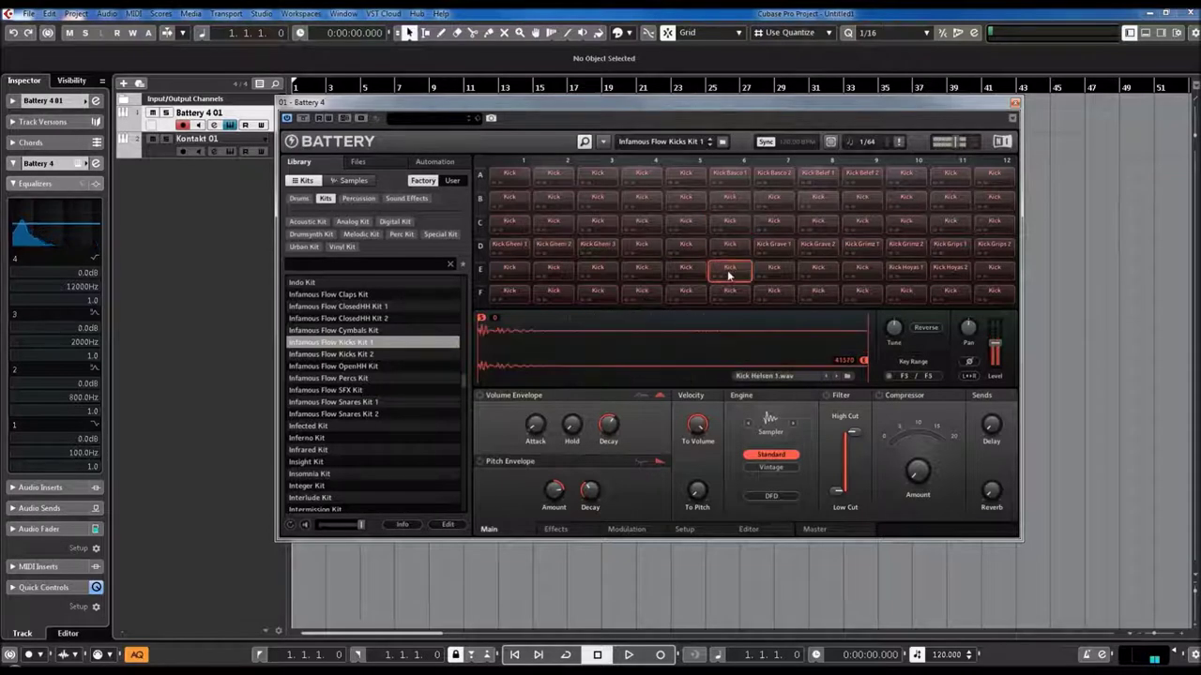
Step: Audition kick cells A7, B7, D7 and F7, plus B8, D8 and F8
click(771, 200)
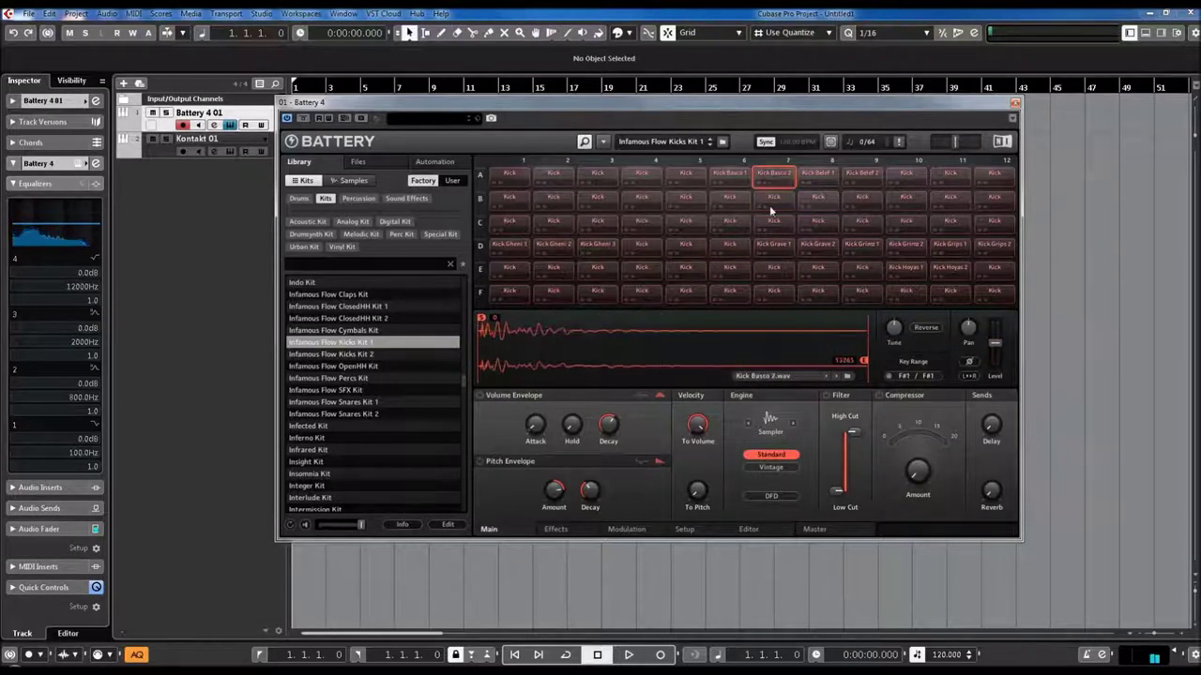
click(773, 250)
click(773, 294)
click(819, 198)
click(820, 246)
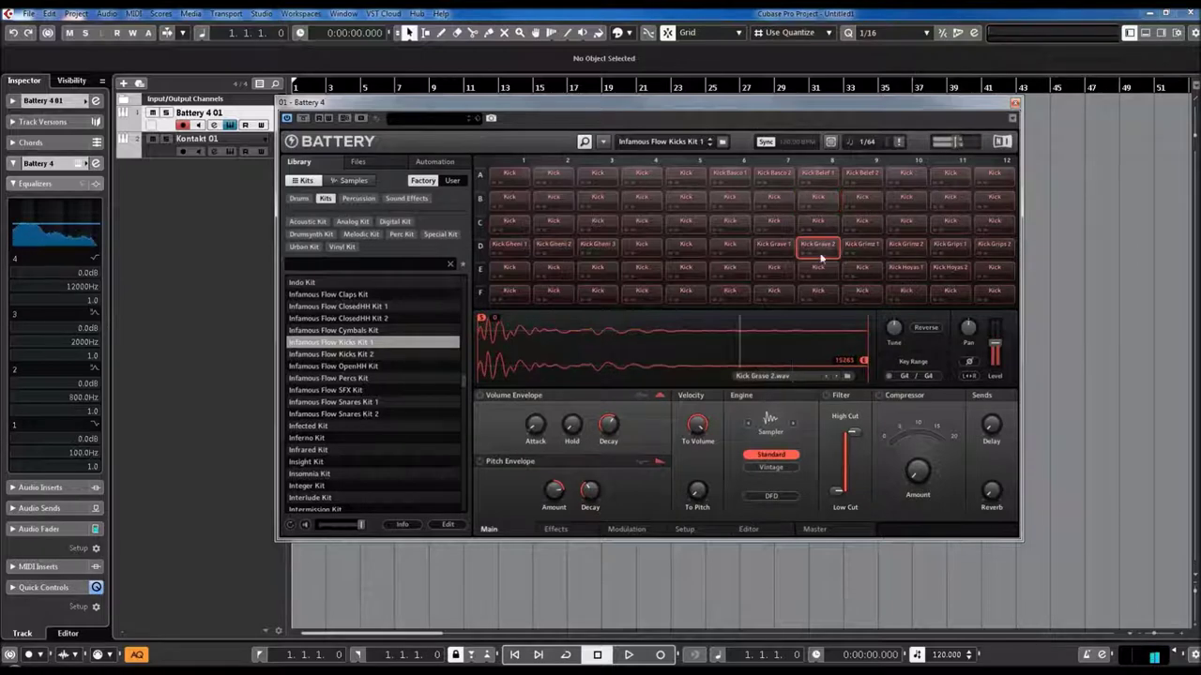
click(819, 293)
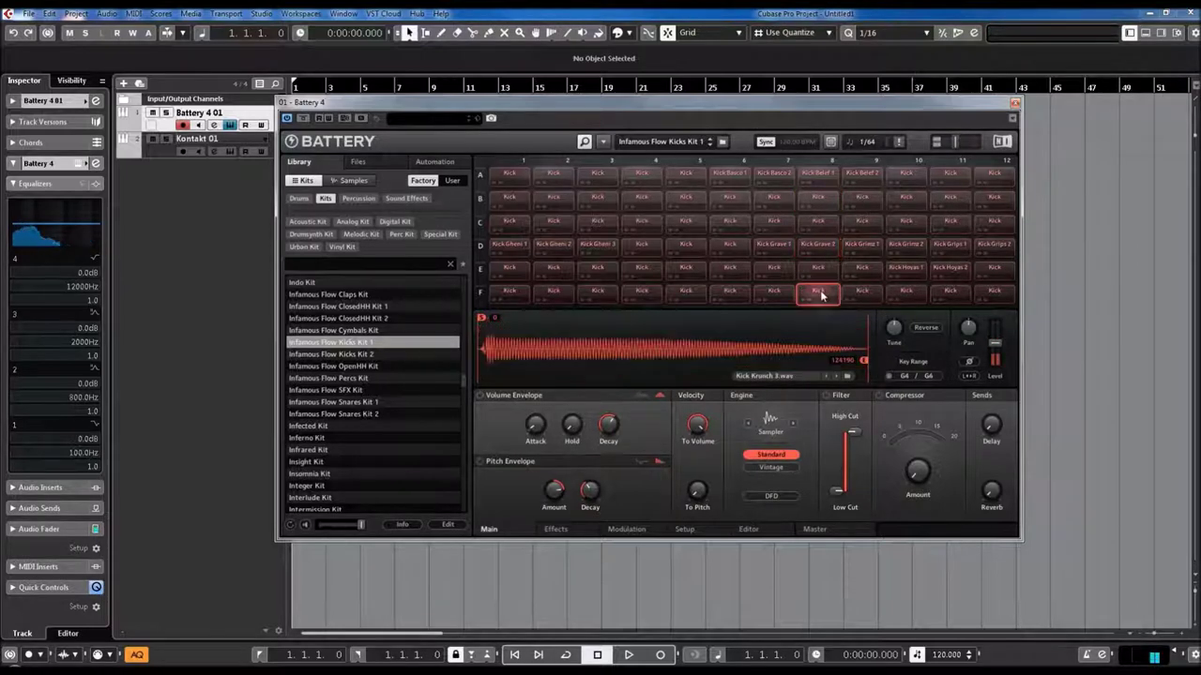
Step: Audition kick cells B9, D9, F9 and C10 of the Infamous Flow Kicks Kit 1
click(865, 200)
click(864, 248)
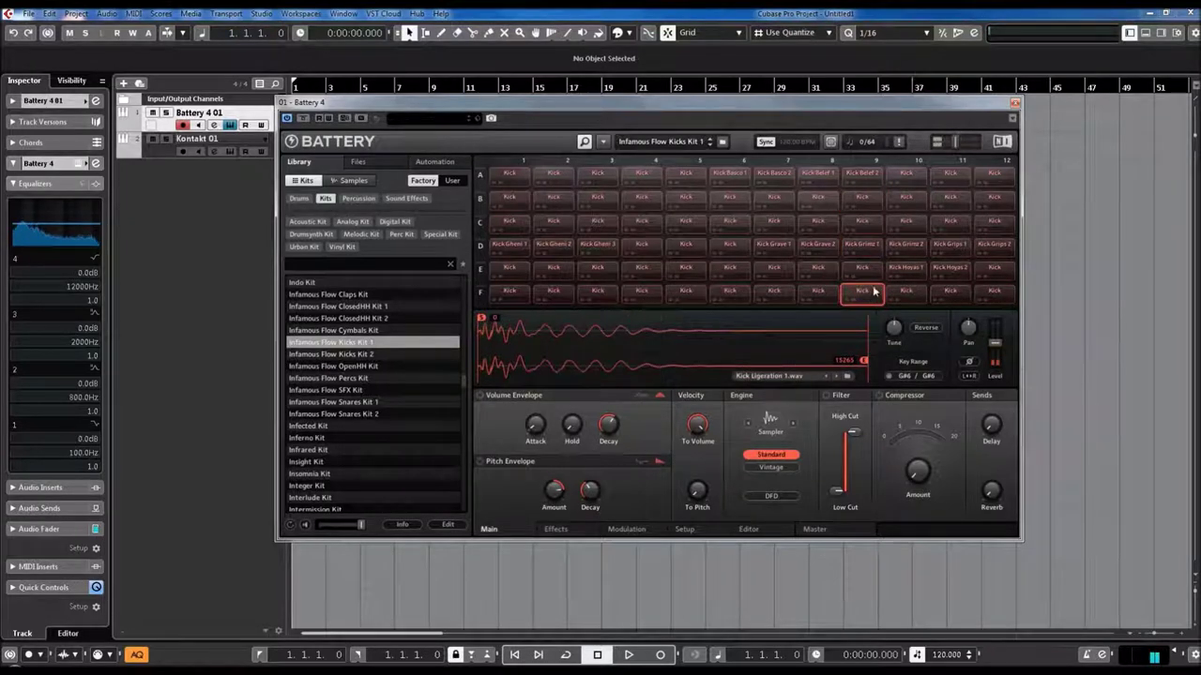
click(906, 225)
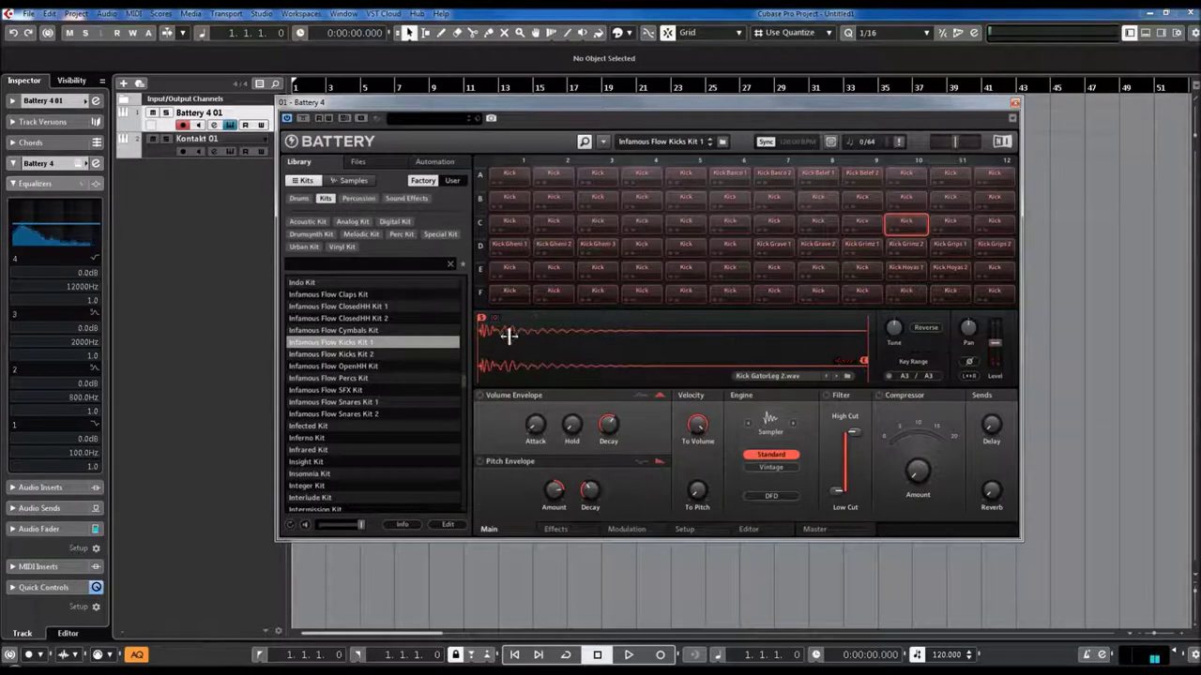
Step: Load the Infamous Flow Kicks Kit 2 and audition kick cells A1, B1, D1 and B2
click(348, 355)
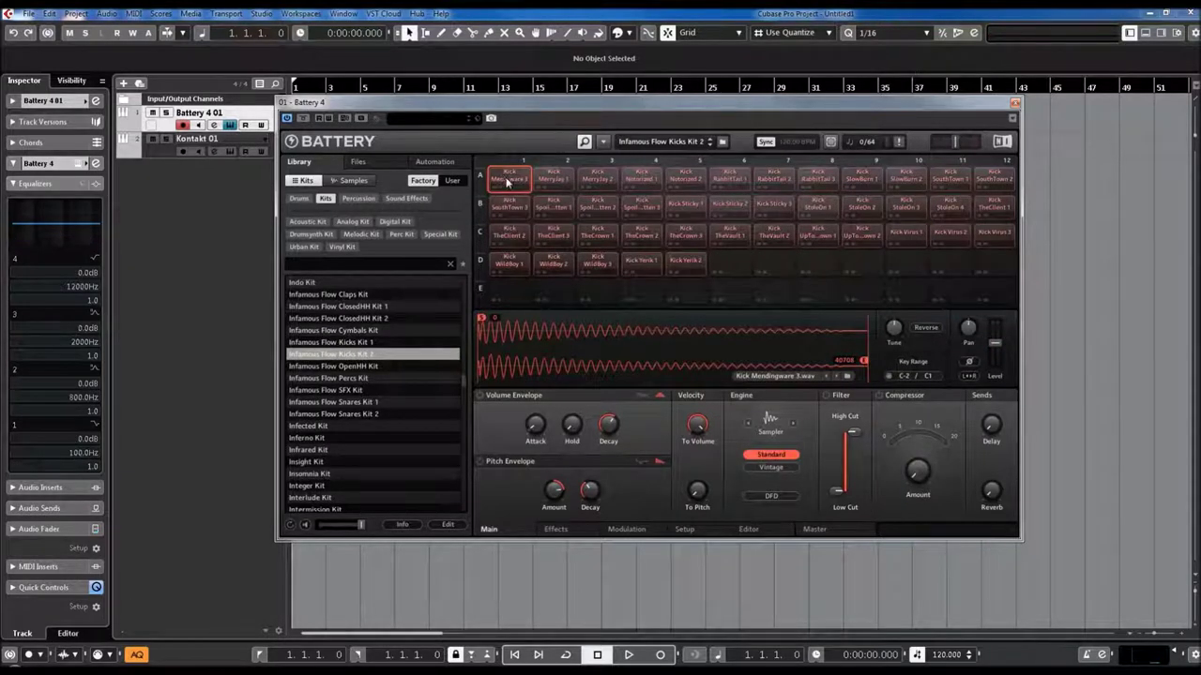
click(507, 182)
click(513, 210)
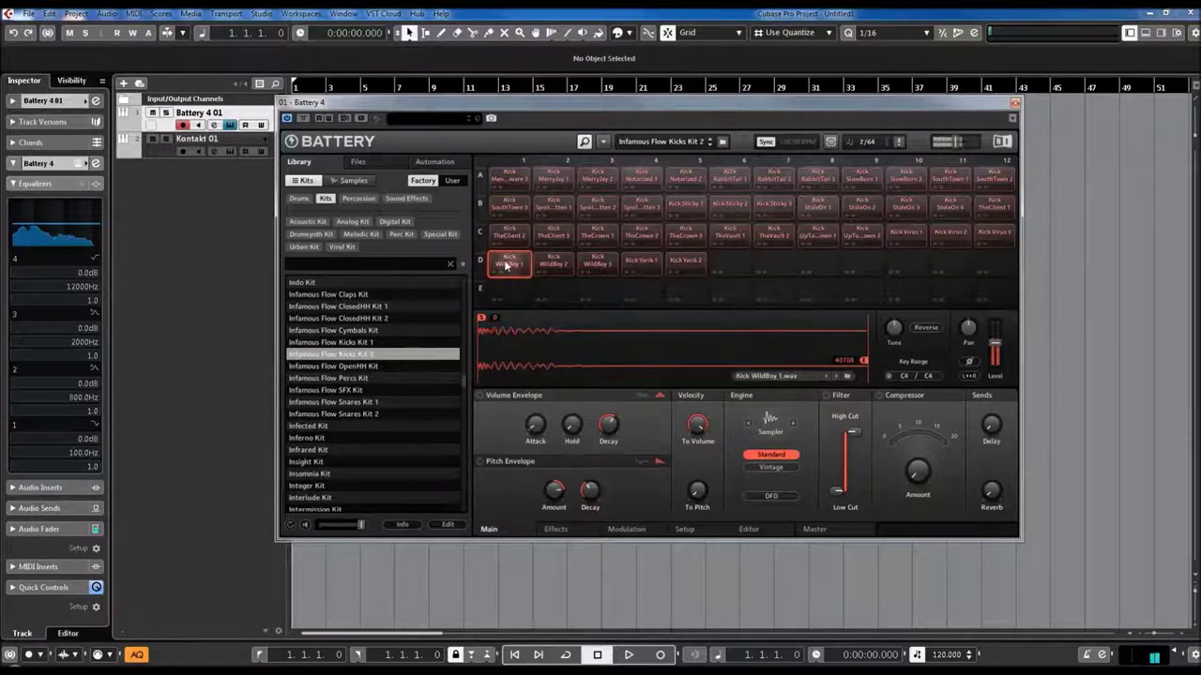
click(559, 208)
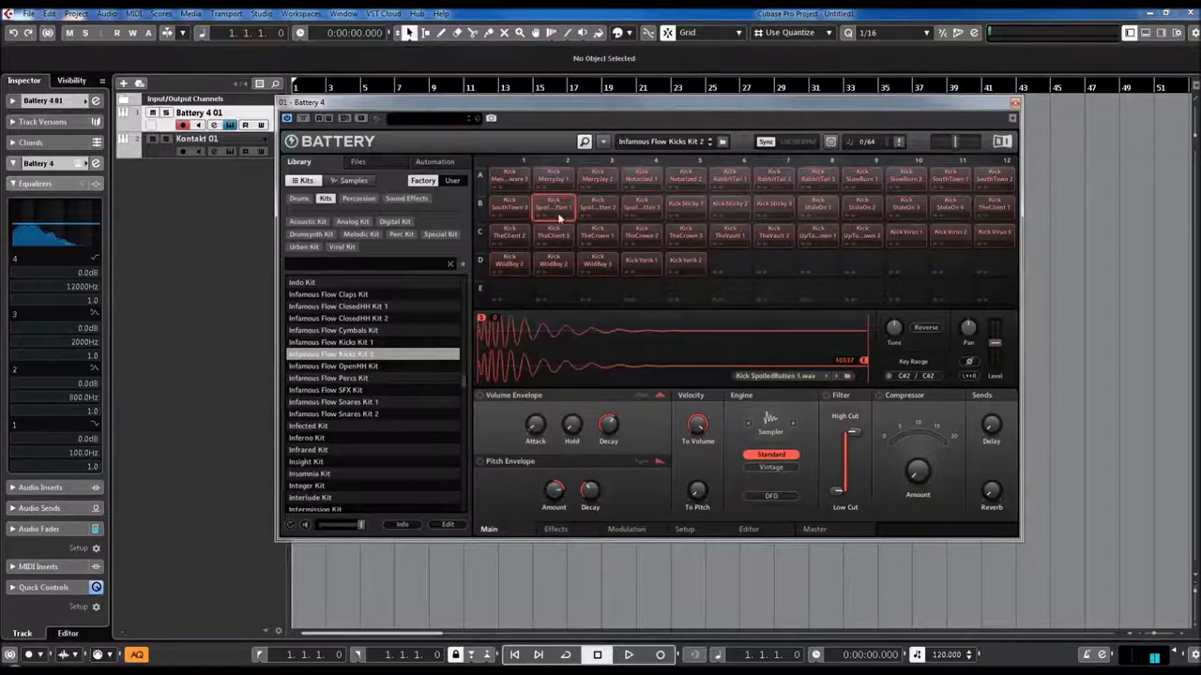
Step: Audition kick cells D2, B3, C4, B5, A5, B6 and C7 of the Infamous Flow Kicks Kit 2
click(563, 259)
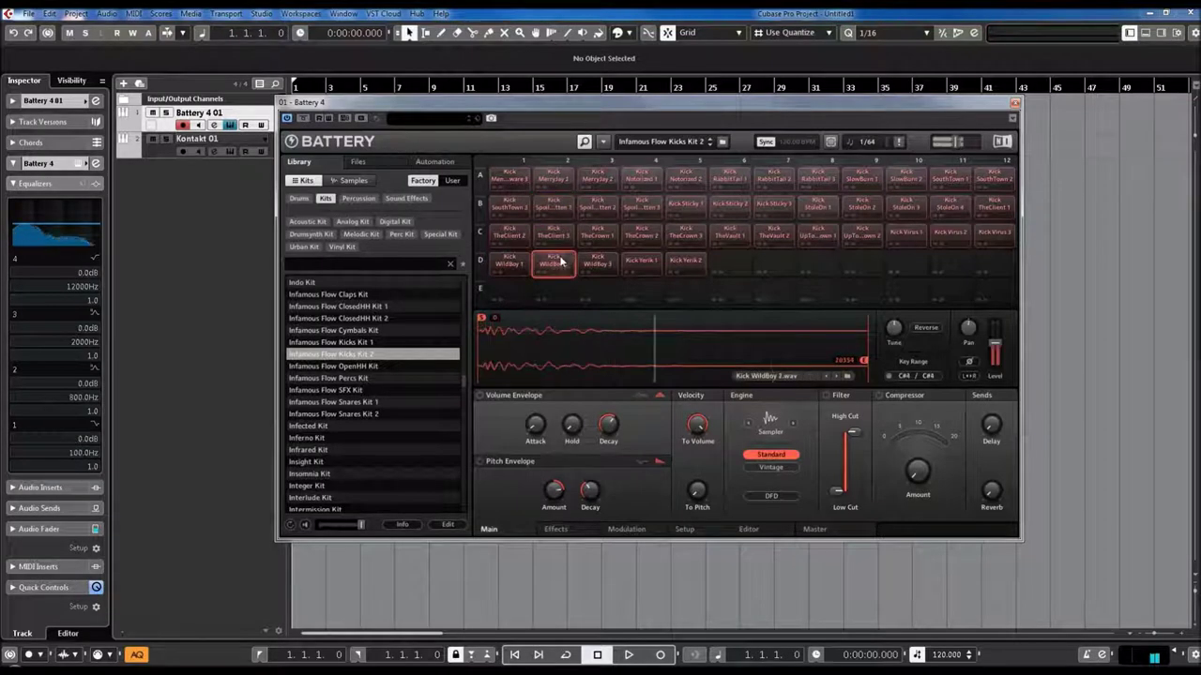
click(604, 205)
click(644, 236)
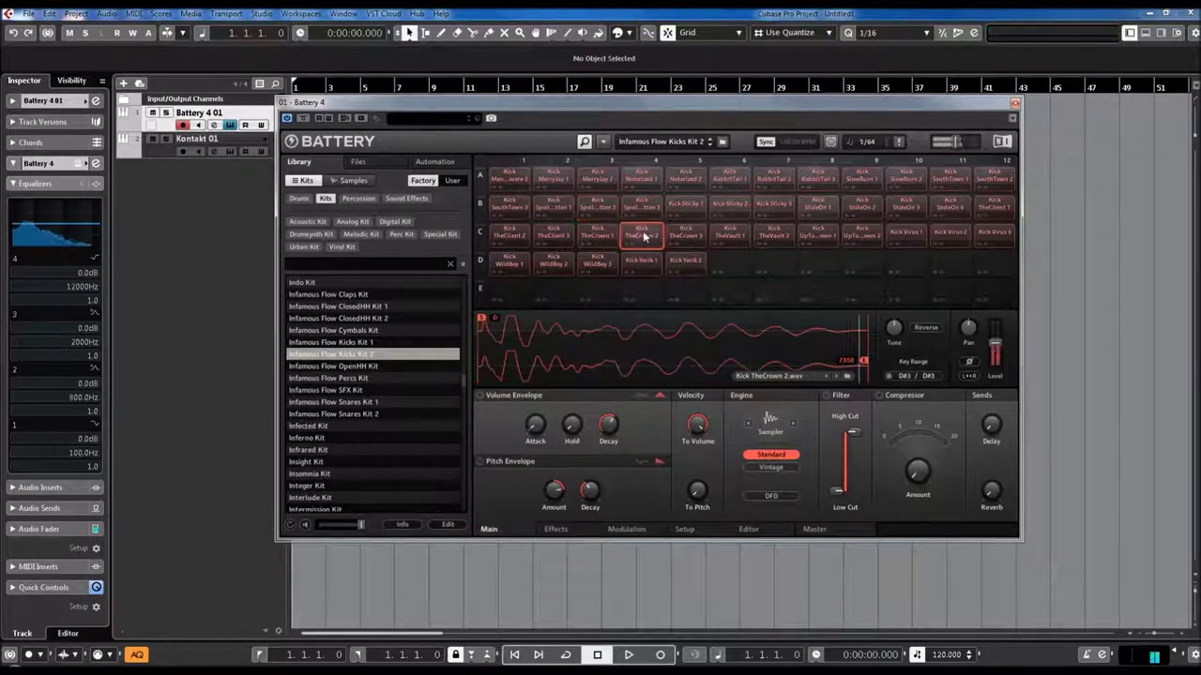
click(681, 206)
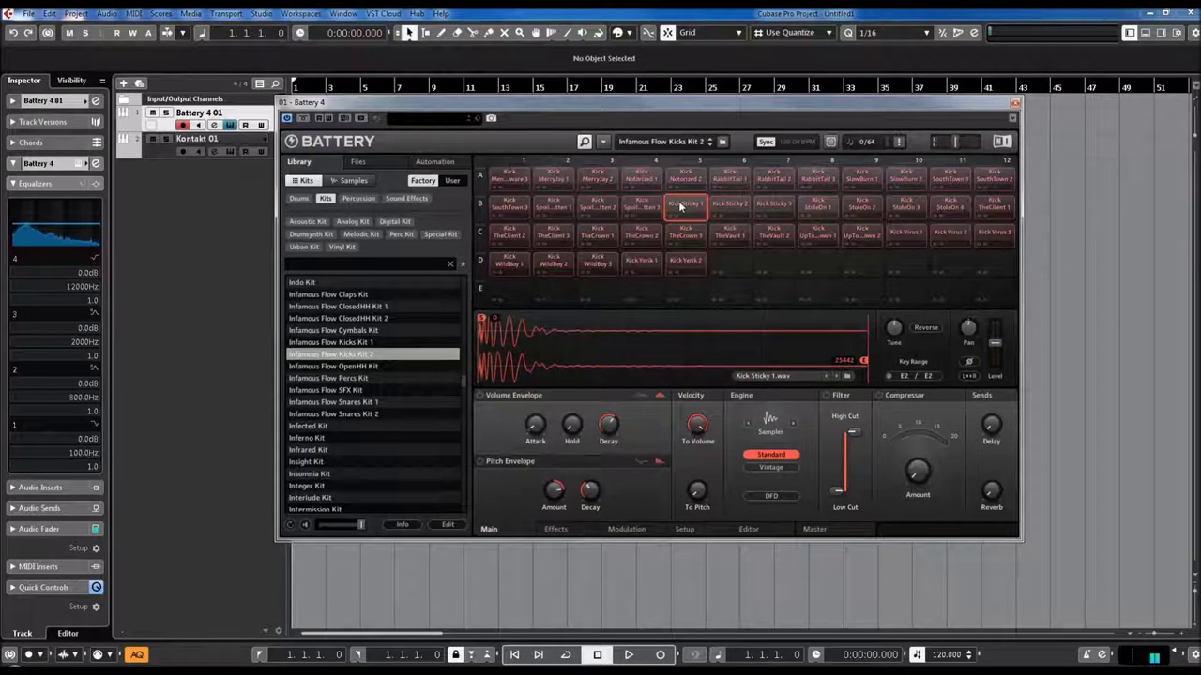
click(686, 184)
click(730, 209)
click(775, 236)
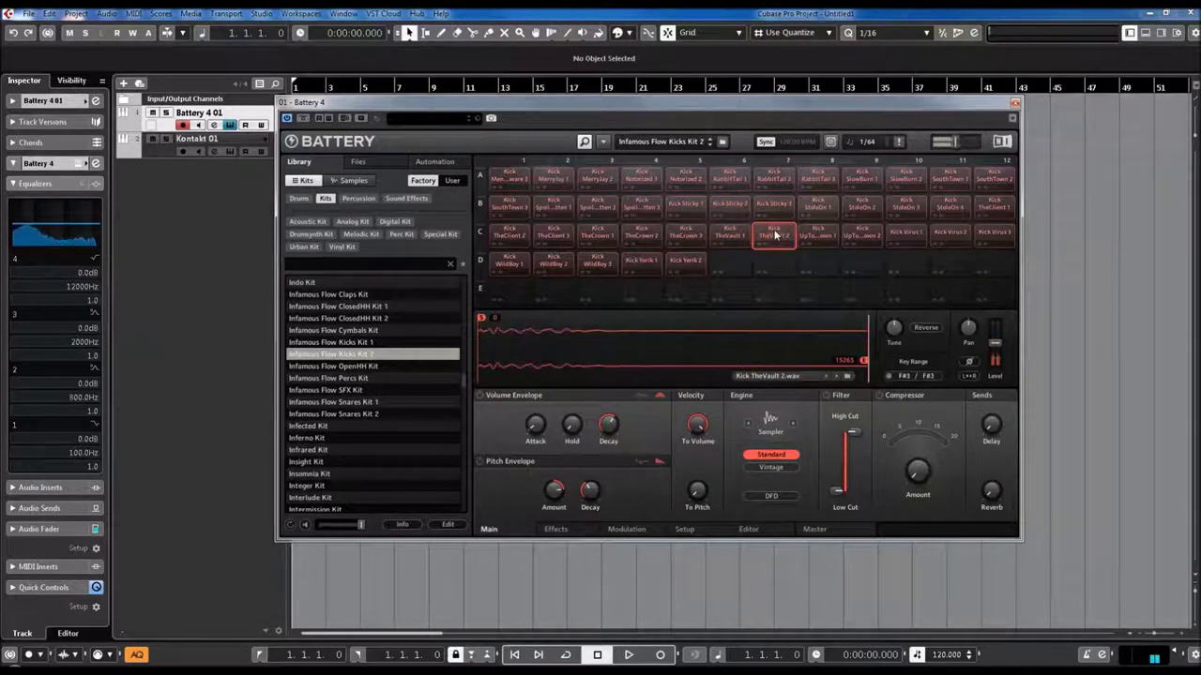
Step: Audition kick cells A7, B8, C9, B10, A11 and B12, plus the Kick Virus cells C11 and C10
click(779, 184)
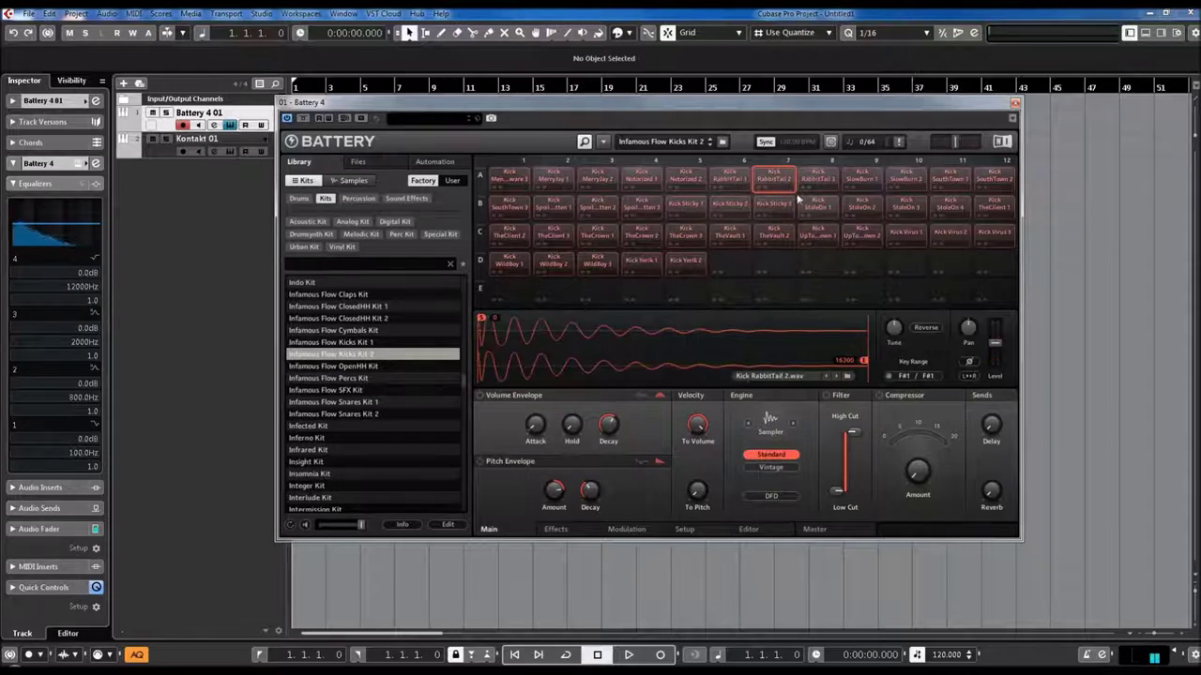
click(817, 208)
click(869, 240)
click(910, 207)
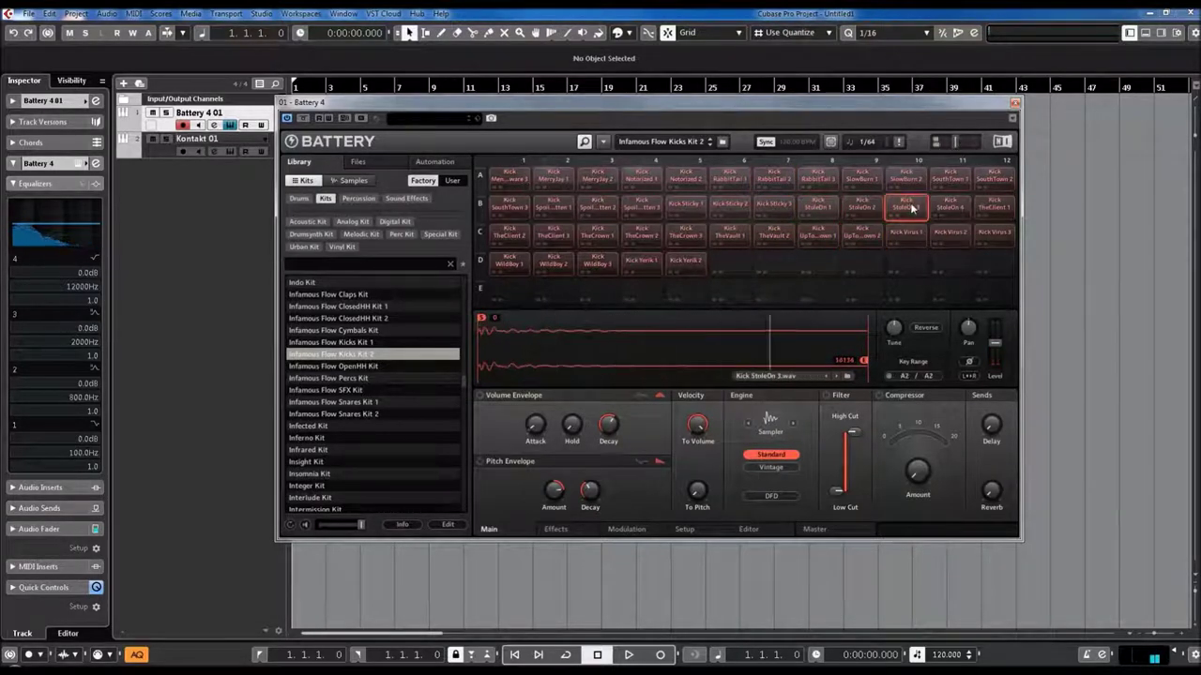
click(952, 182)
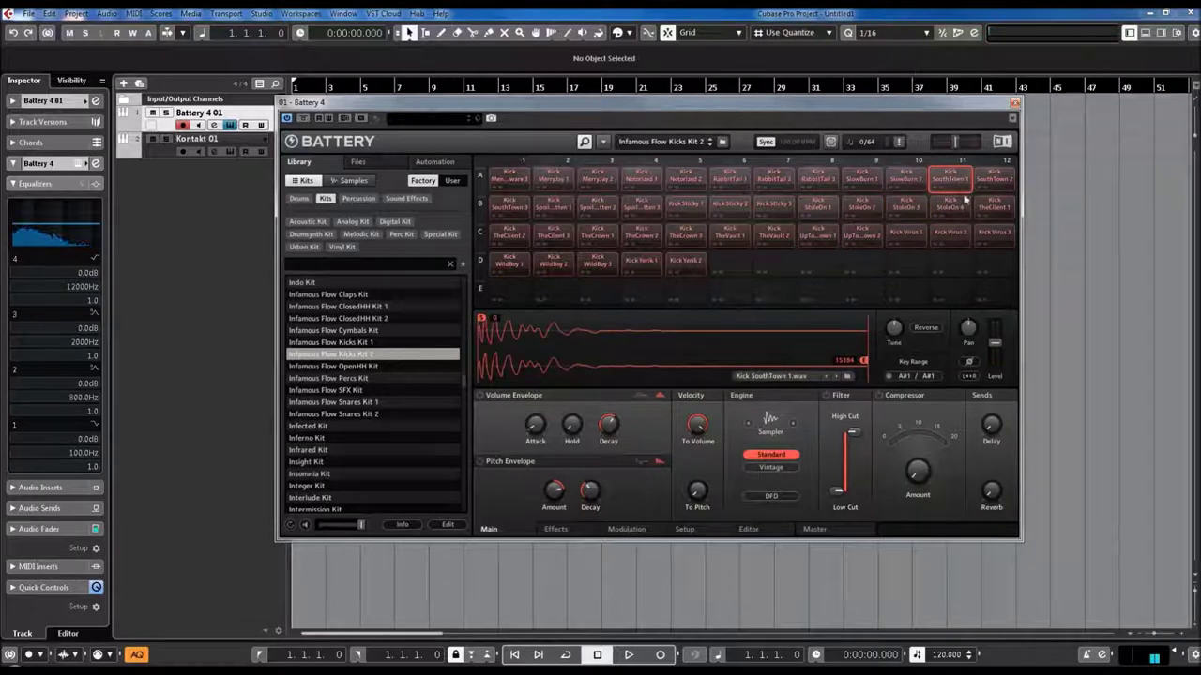
click(985, 209)
click(949, 237)
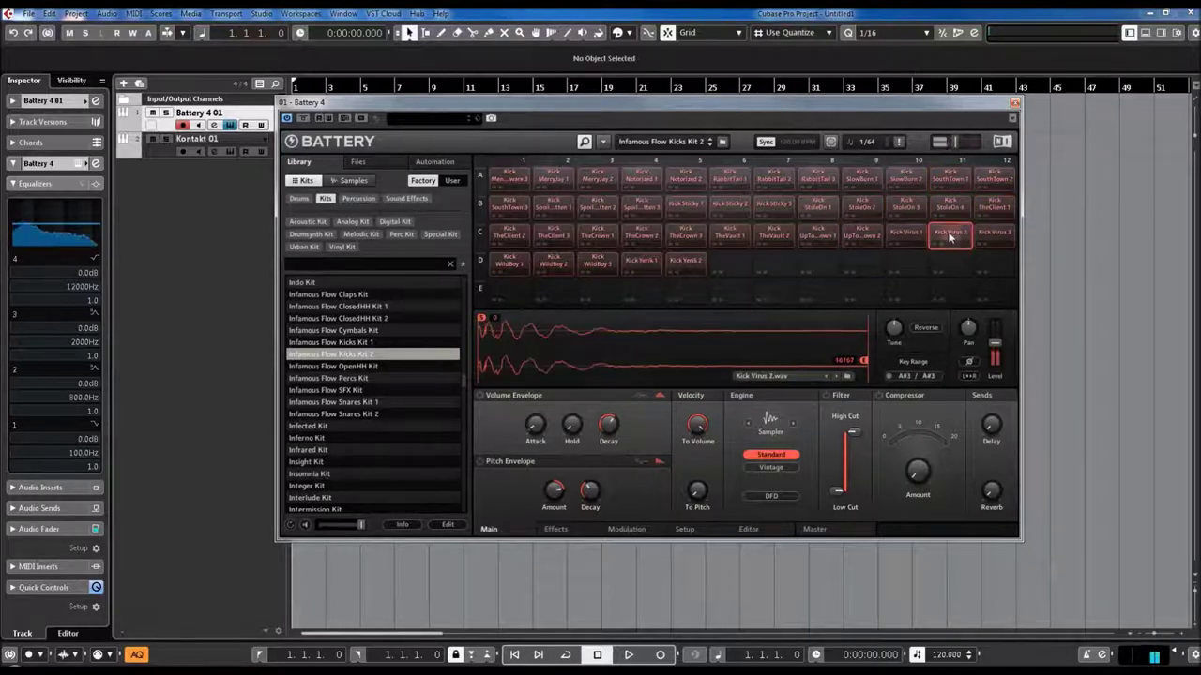
click(904, 241)
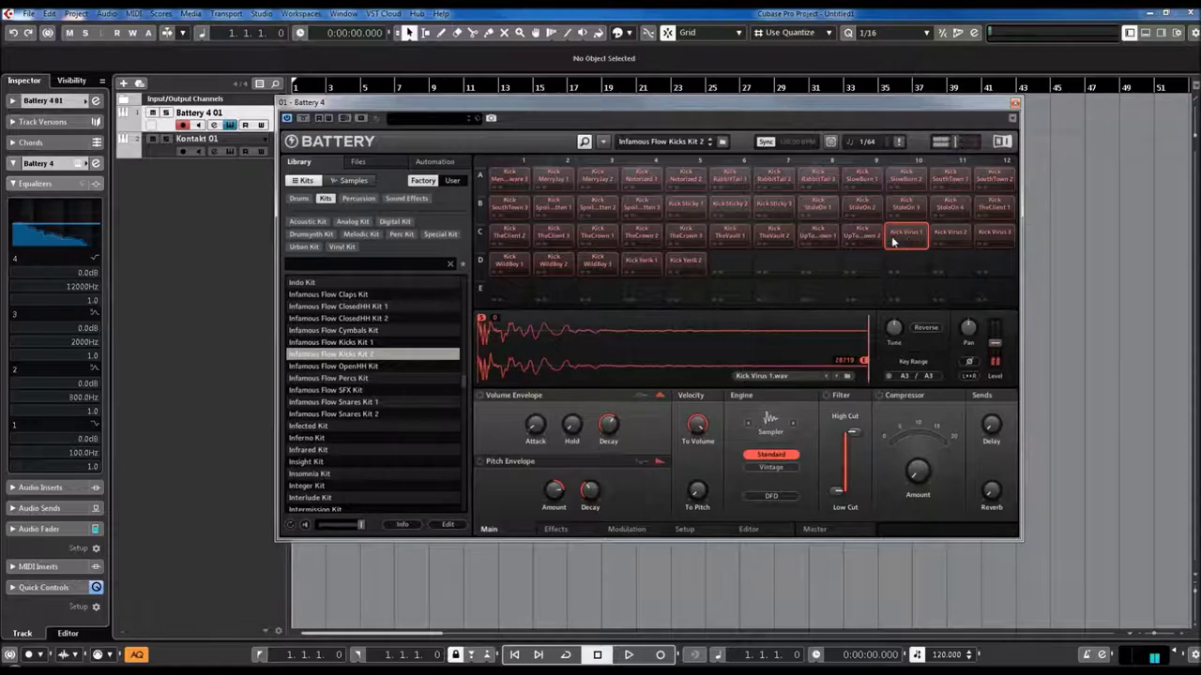
Step: Load the Infamous Flow OpenHH Kit and audition open hi-hat cells A1 through A3 and B3 through B6
double_click(349, 367)
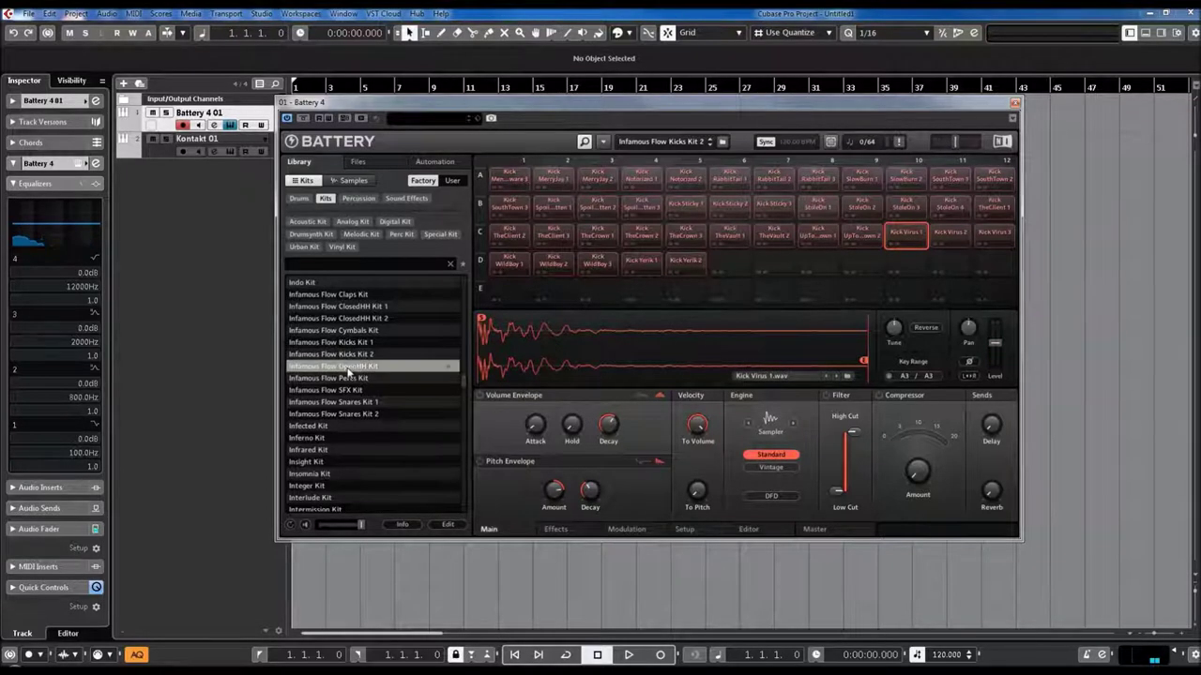
click(512, 184)
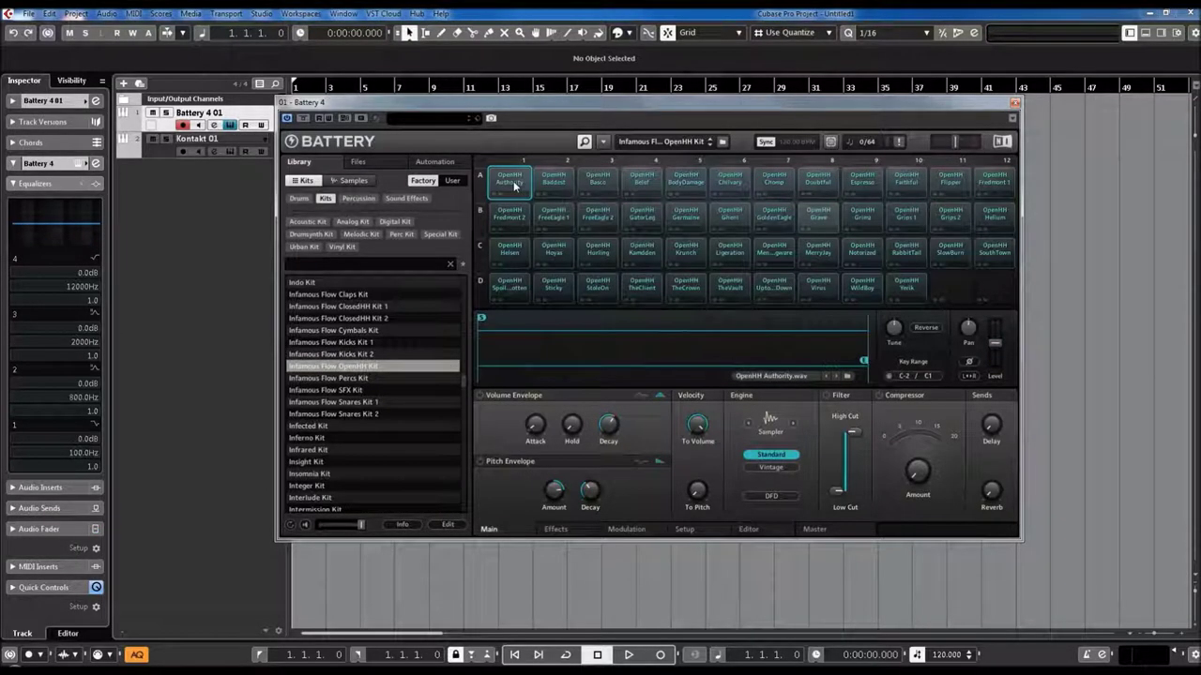
click(553, 184)
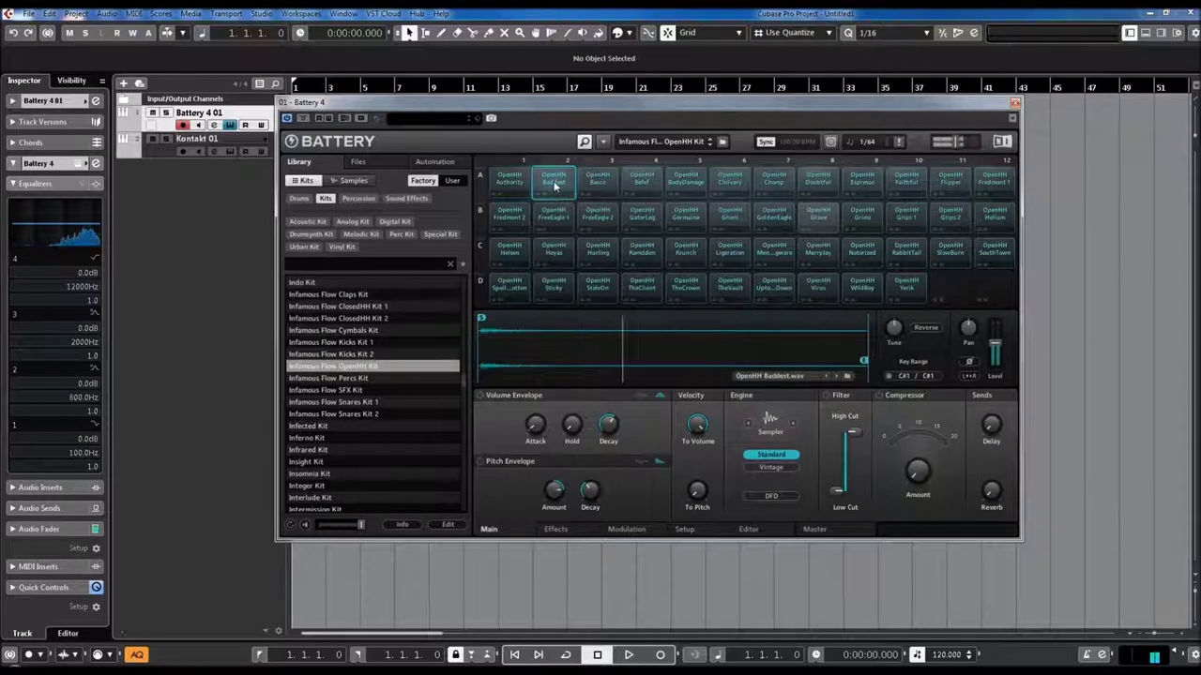
click(602, 189)
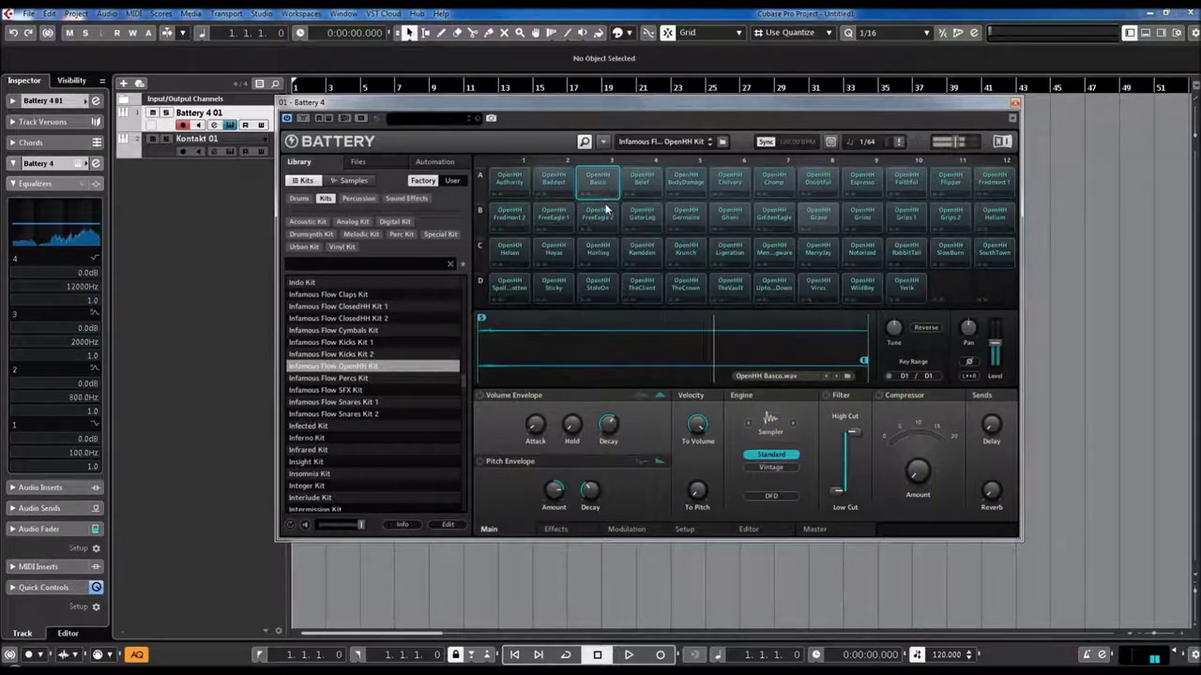
click(605, 218)
click(640, 218)
click(684, 219)
click(731, 217)
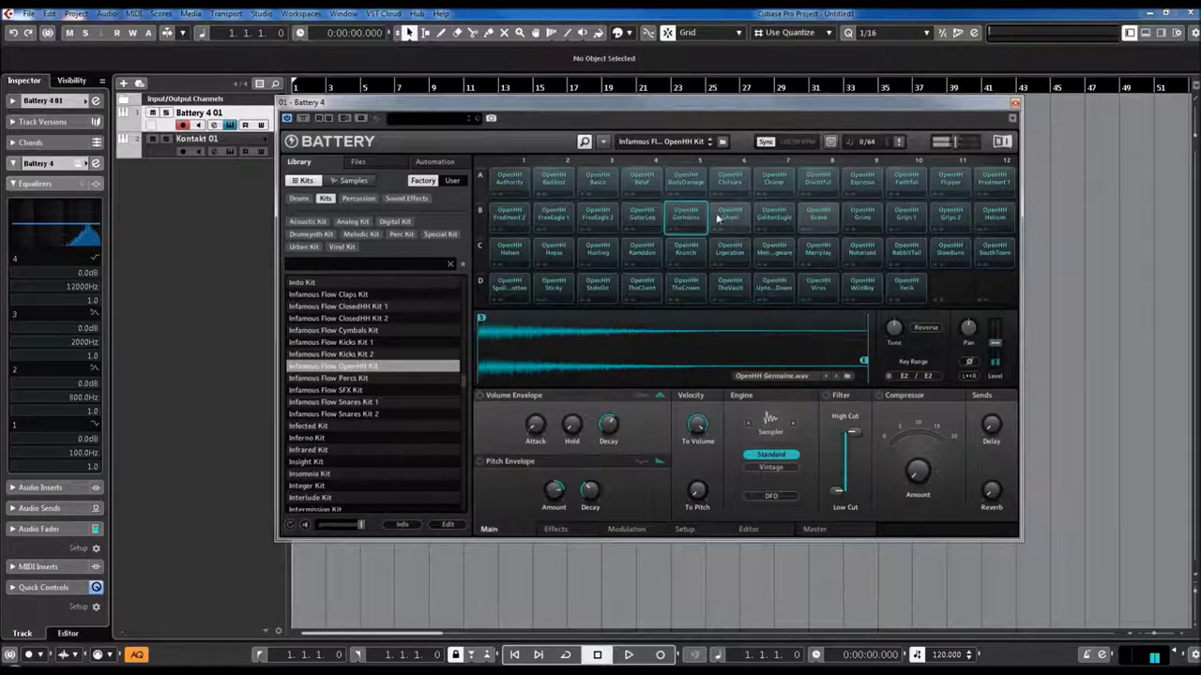
Step: Audition open hi-hat cells C6, D6, D5, D4, D3 and D7
click(731, 251)
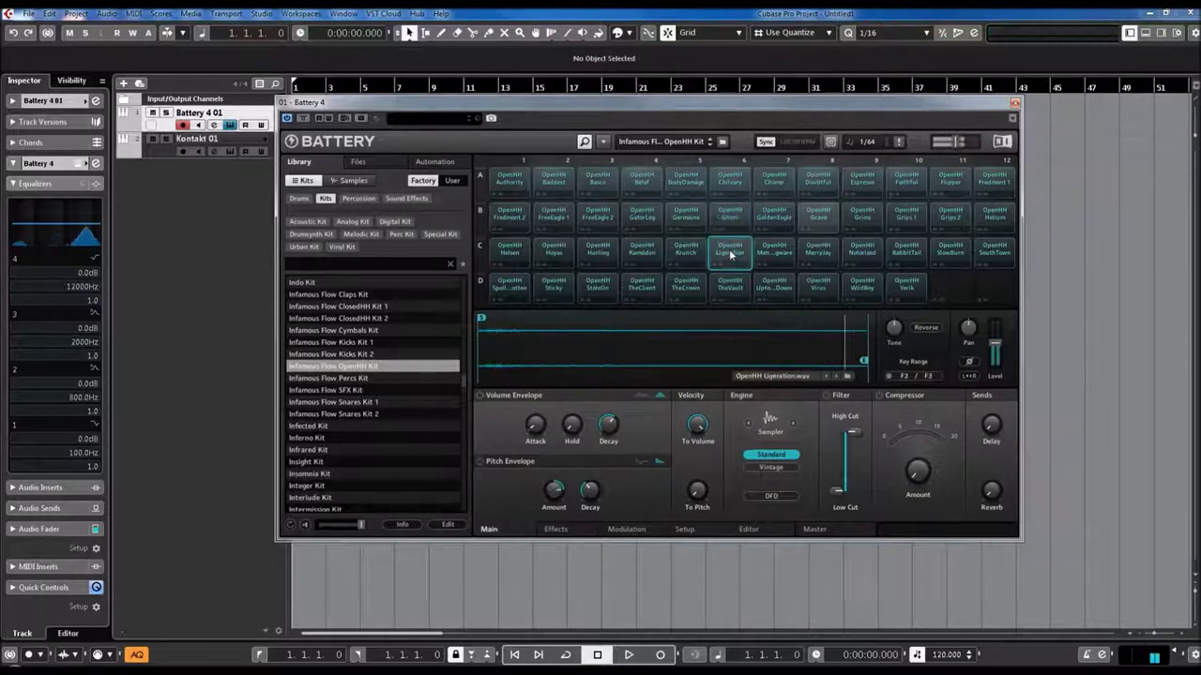
click(732, 284)
click(684, 292)
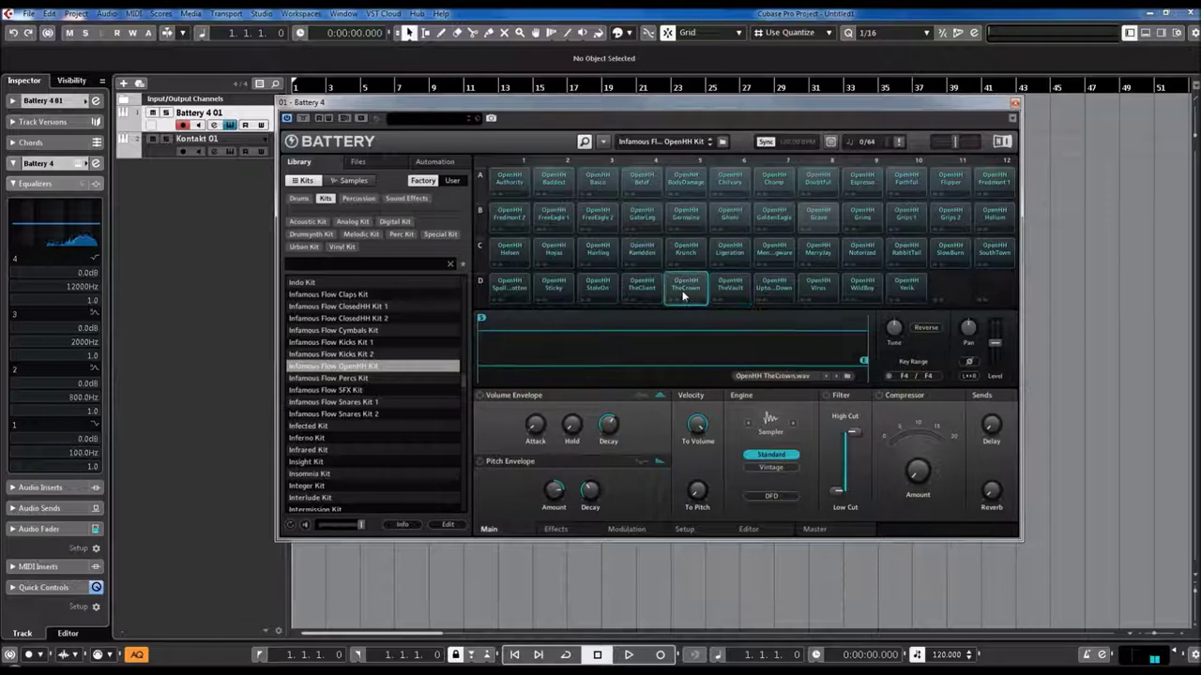
click(643, 292)
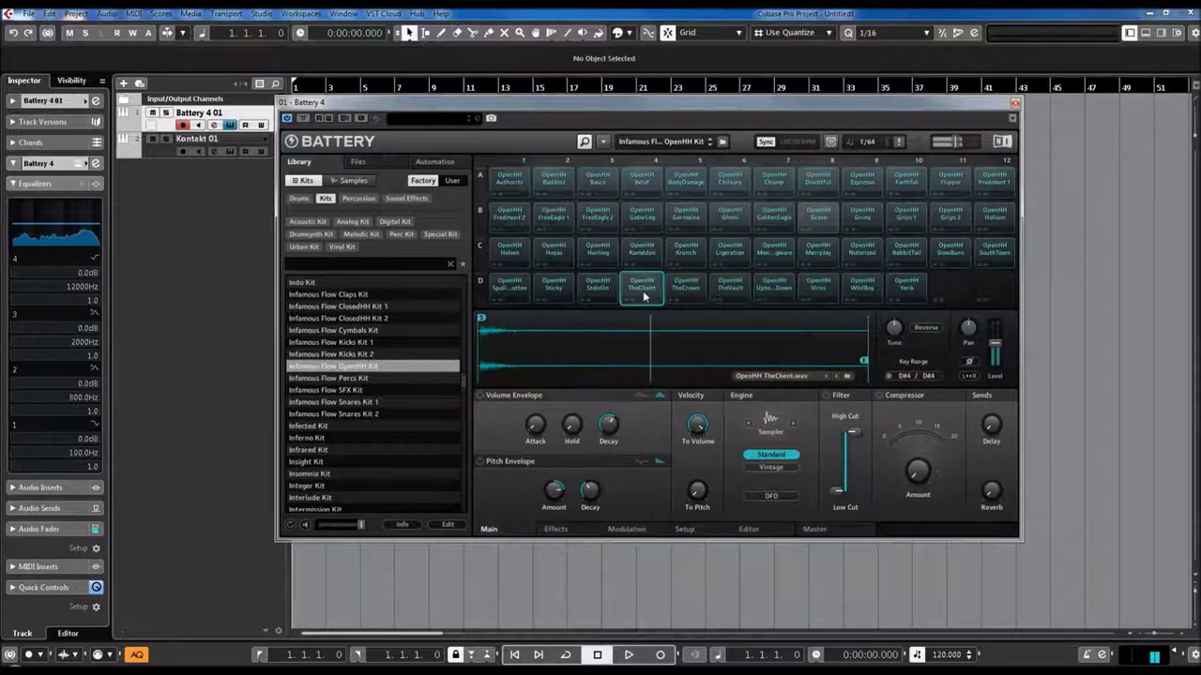
click(592, 294)
click(769, 291)
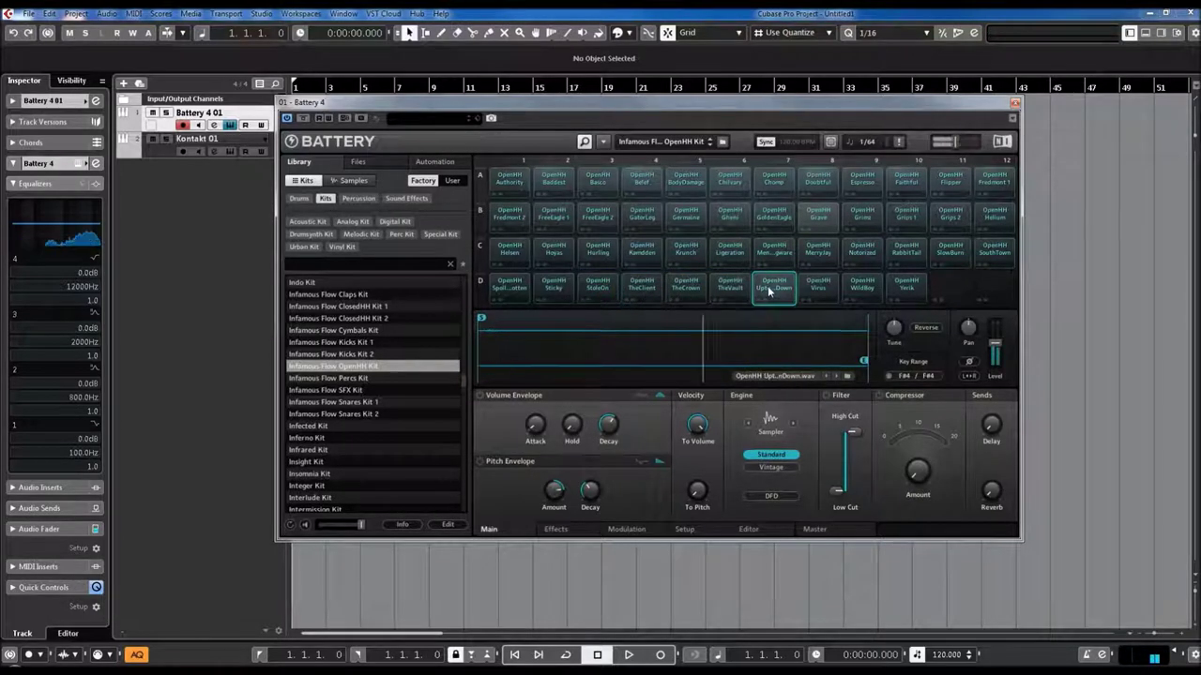
Step: Audition open hi-hat cells C7, C8 and C9, plus B9 and B10
click(775, 255)
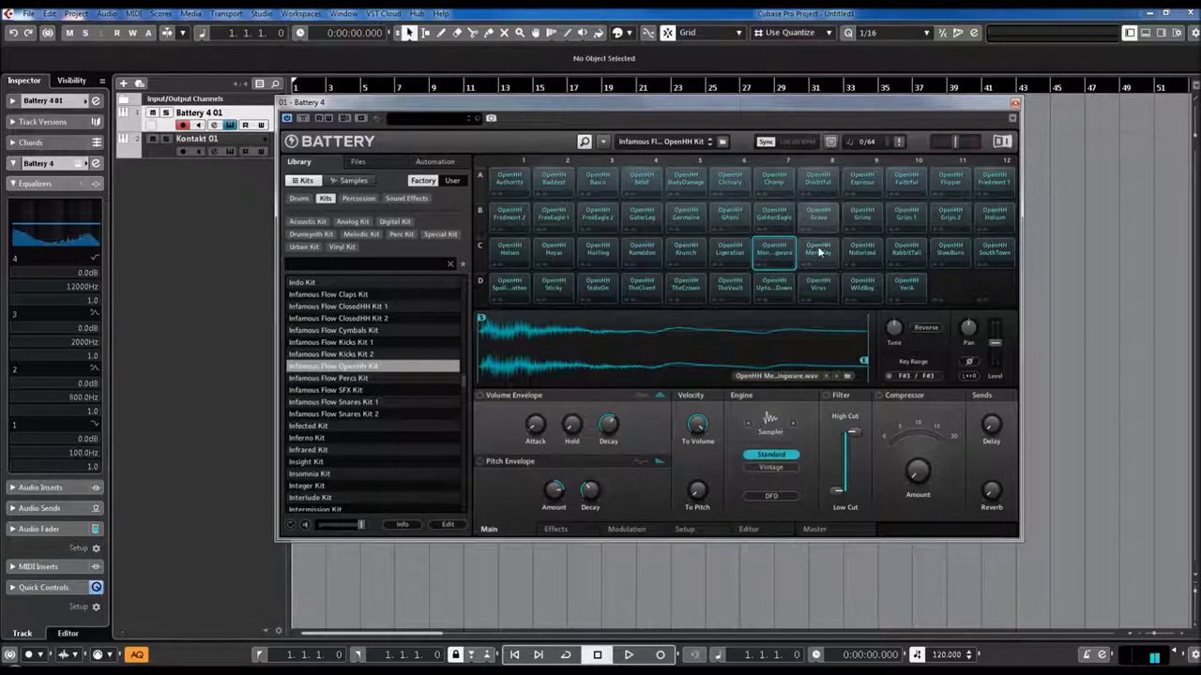
click(819, 251)
click(859, 249)
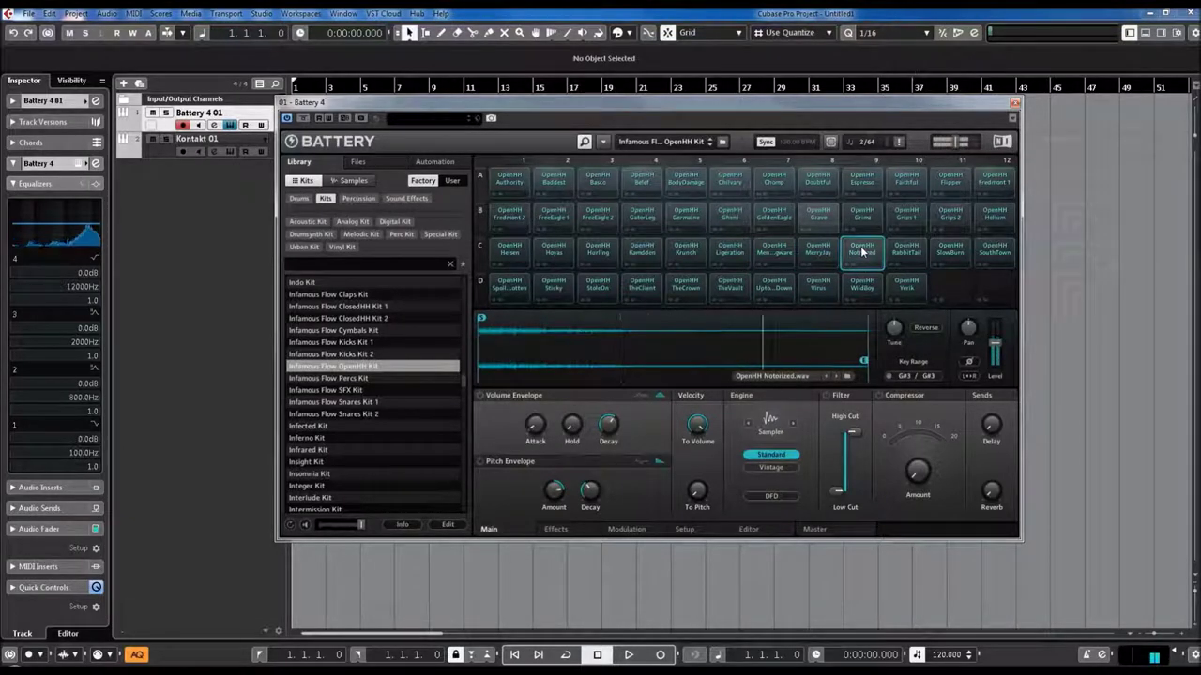
click(872, 225)
click(907, 219)
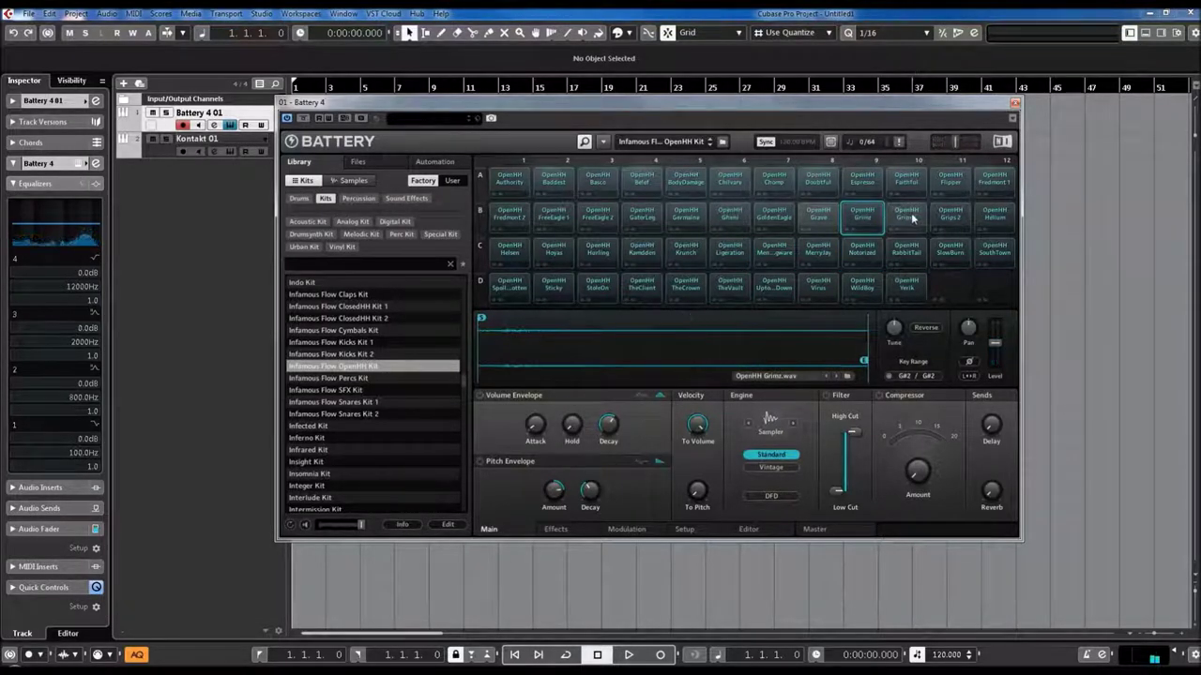
Step: Load the Infamous Flow Percs Kit and audition shaker cell B1, percussion cells E1 and E2, and tom cells F1 through F4
double_click(343, 380)
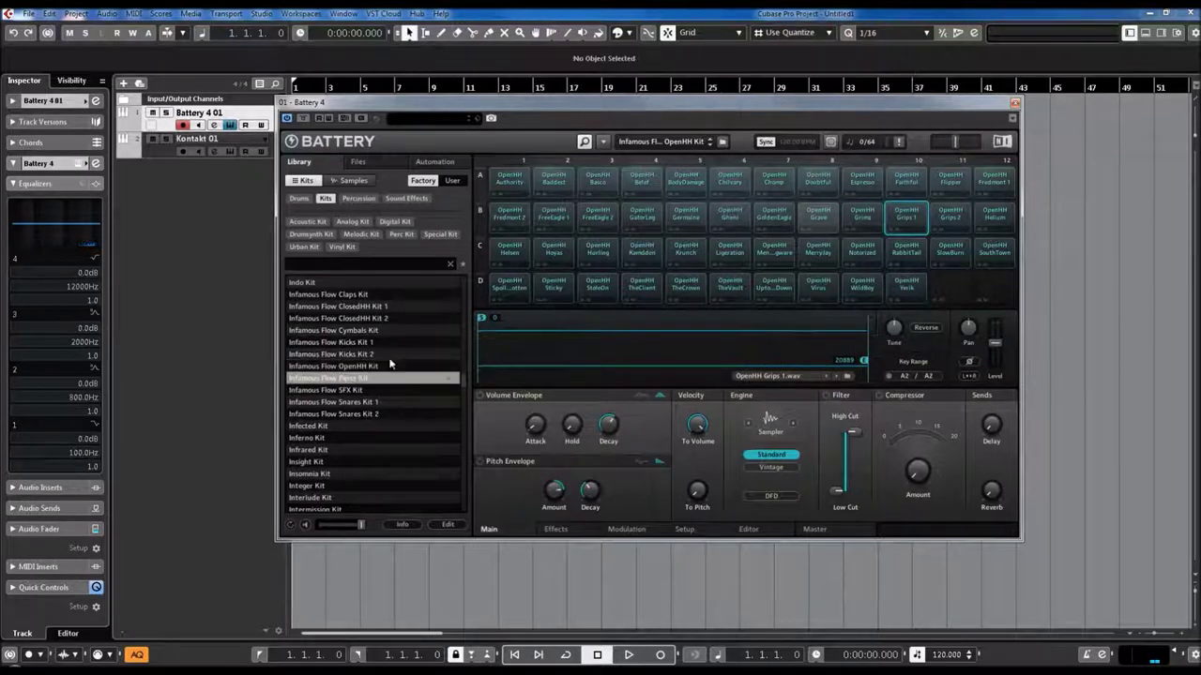
click(515, 200)
click(513, 276)
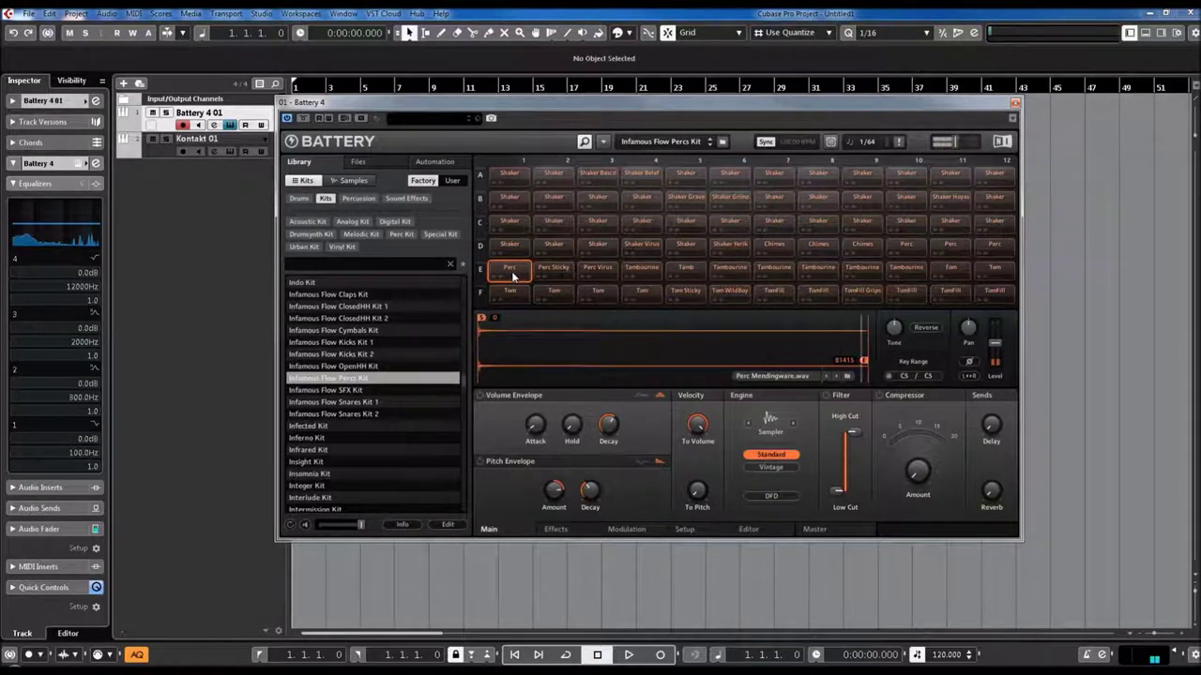
click(516, 293)
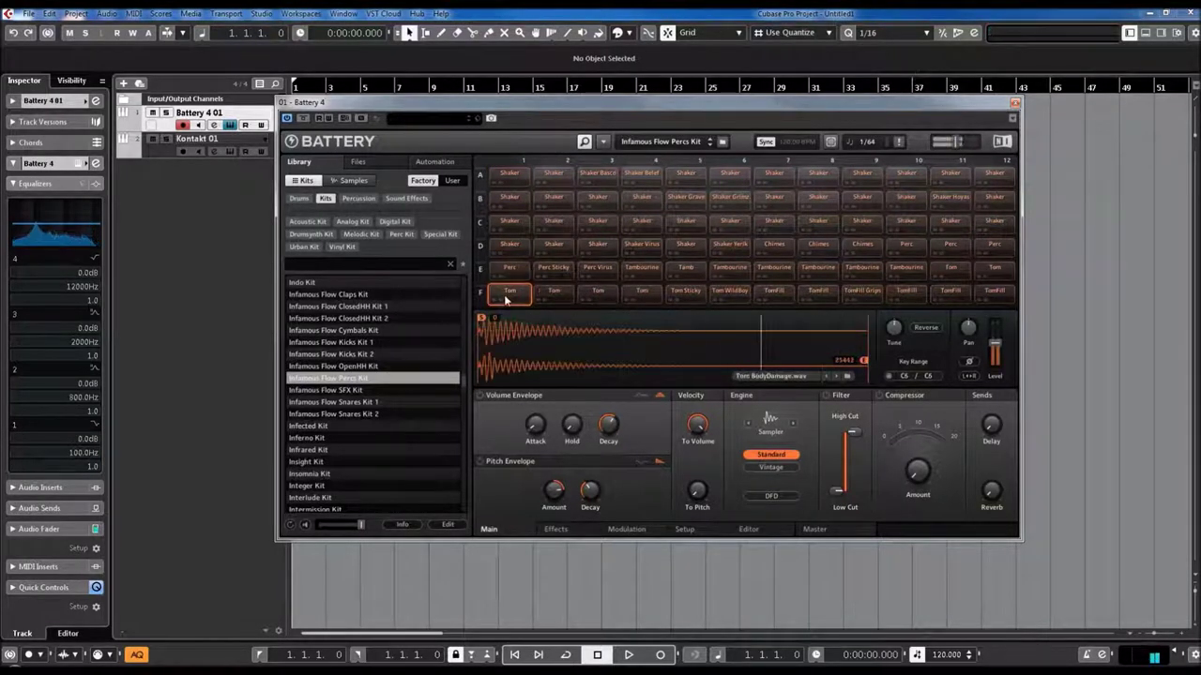
click(553, 271)
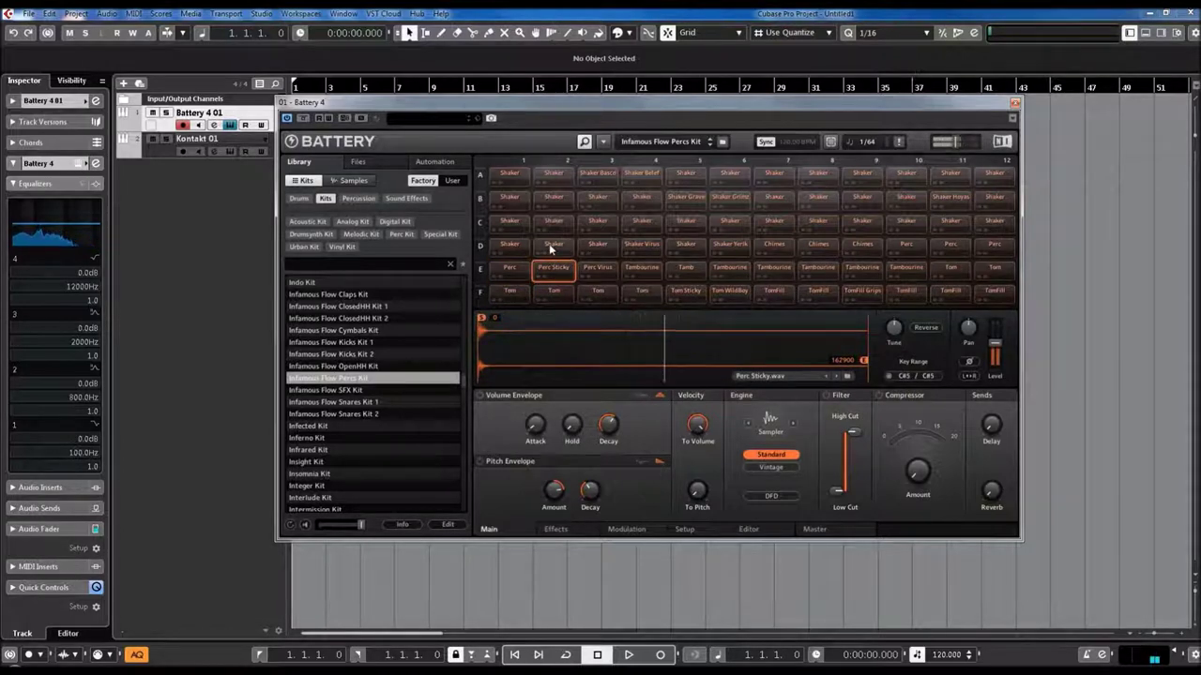
click(566, 296)
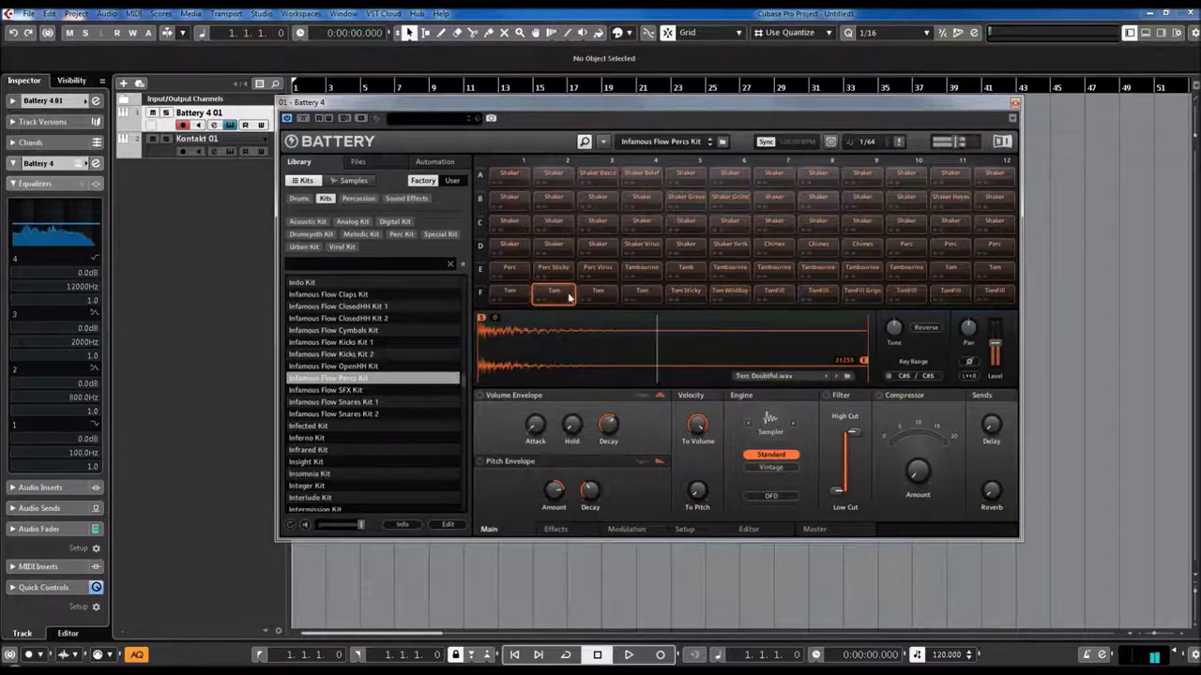
click(598, 292)
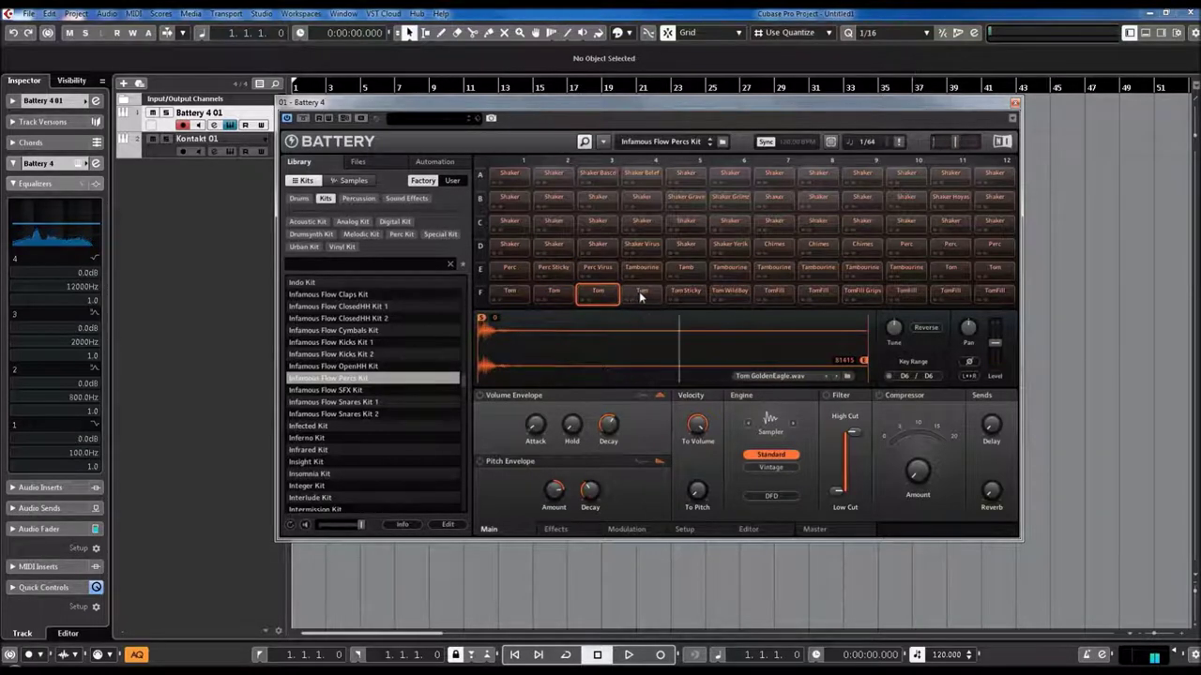
click(642, 294)
Step: Audition shaker cells C3, B3 and A3, plus A5 through D5
click(597, 225)
click(599, 200)
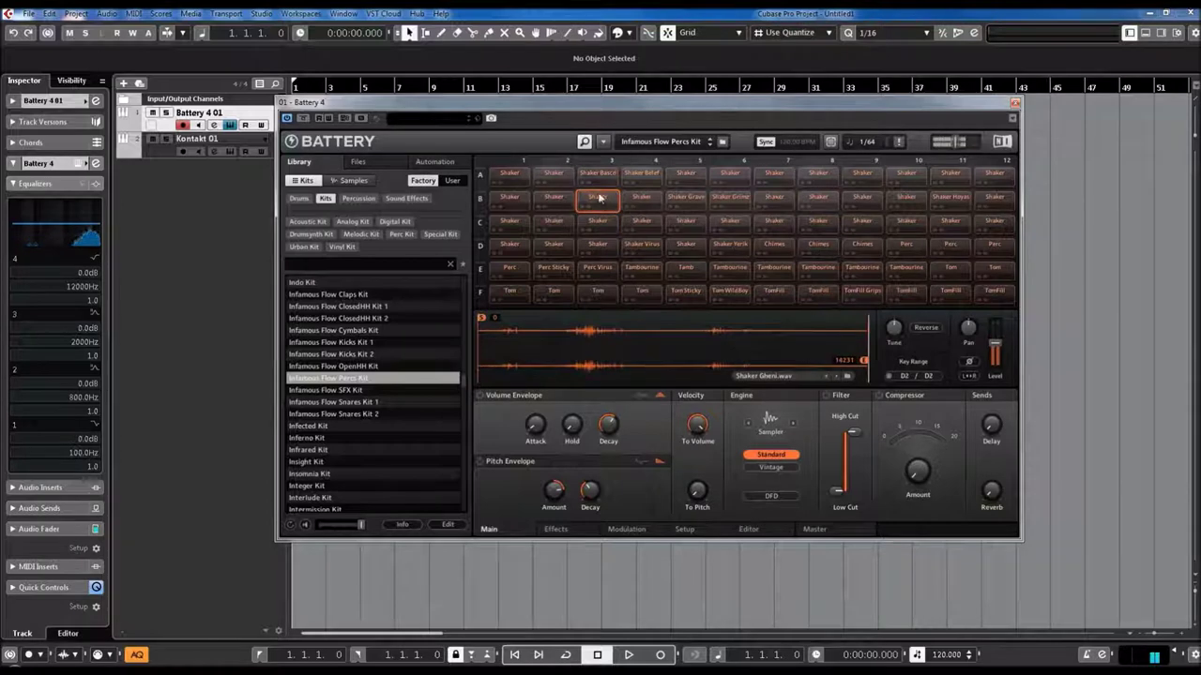
click(602, 176)
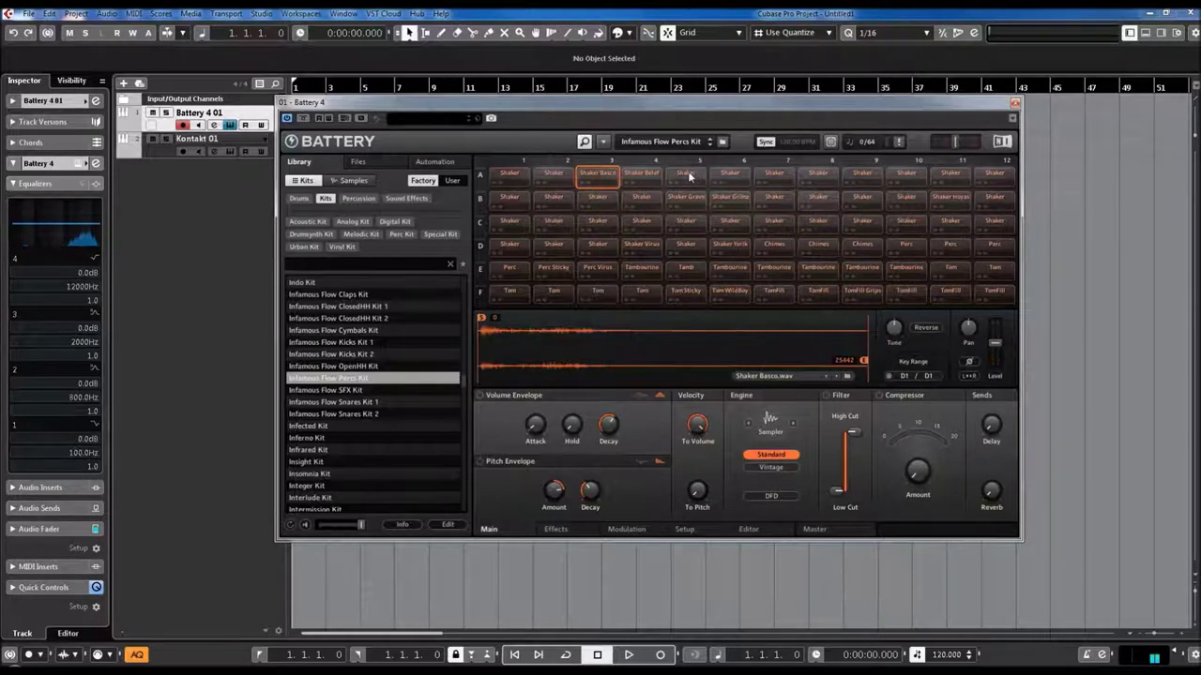
click(690, 176)
click(685, 200)
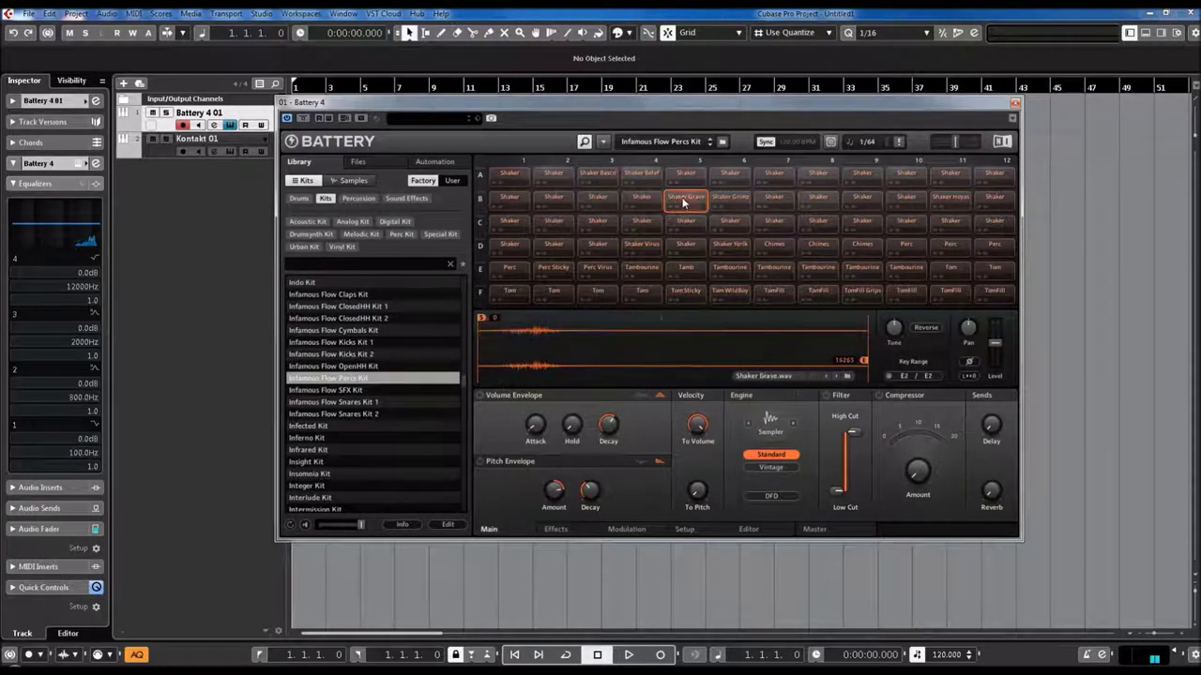
click(688, 223)
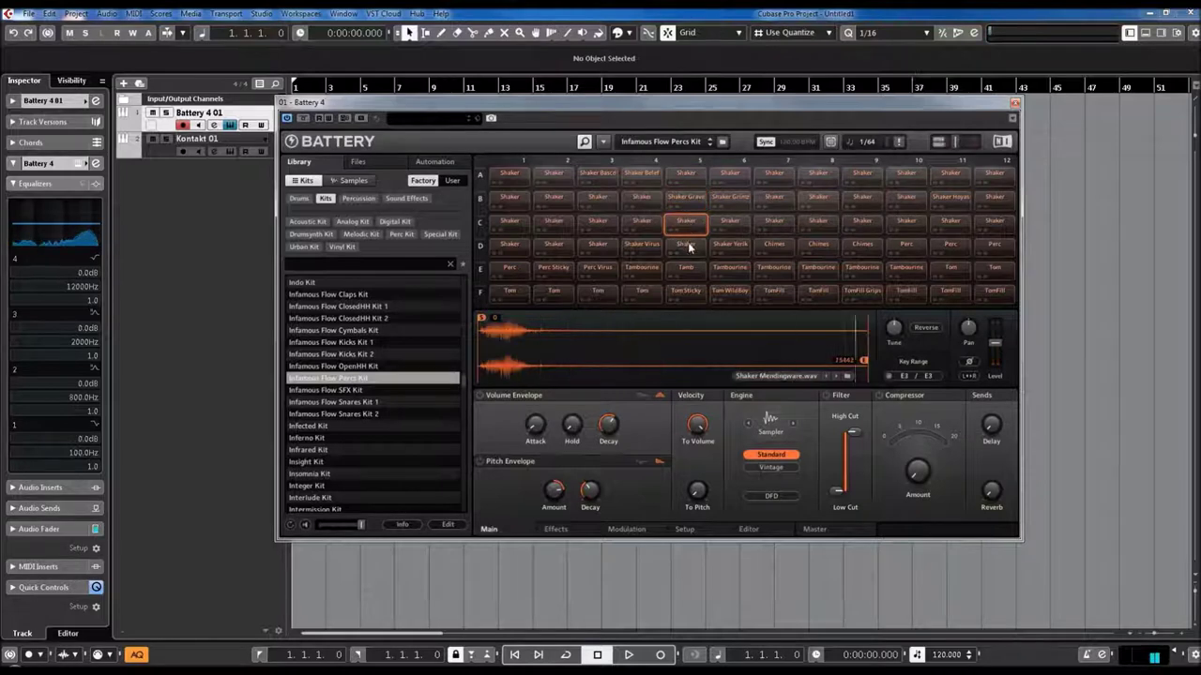
click(690, 248)
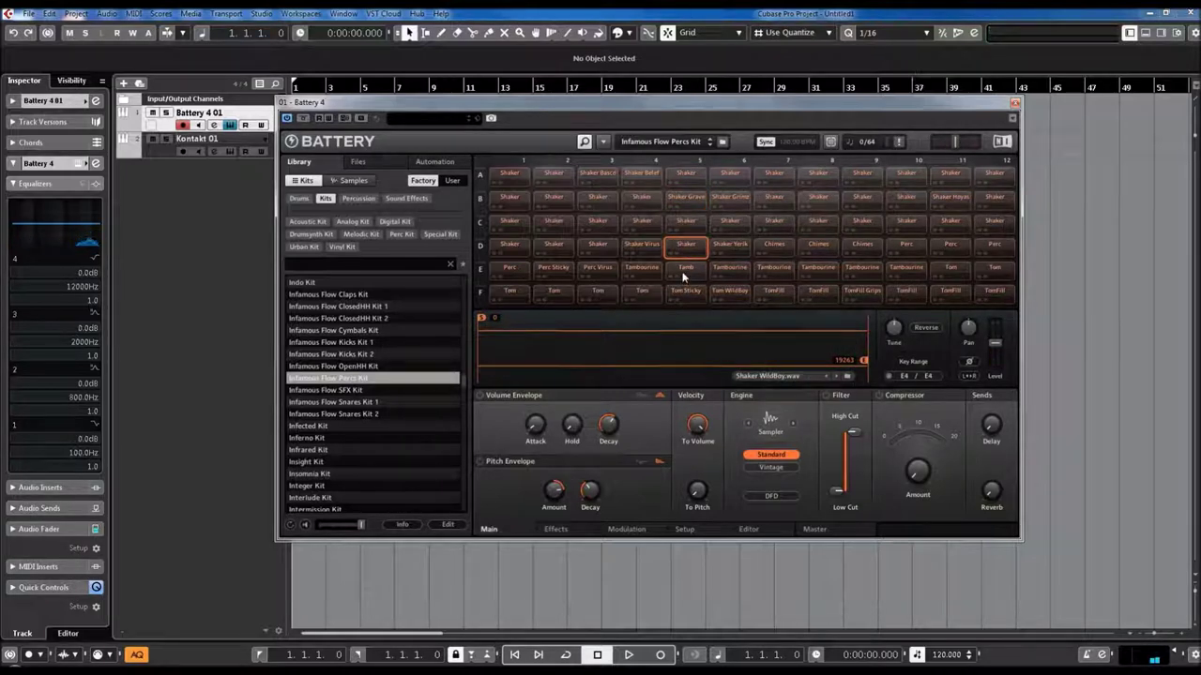
Step: Audition tambourine cells E5, E6 and E7 and the chimes cell D7
click(683, 275)
click(730, 272)
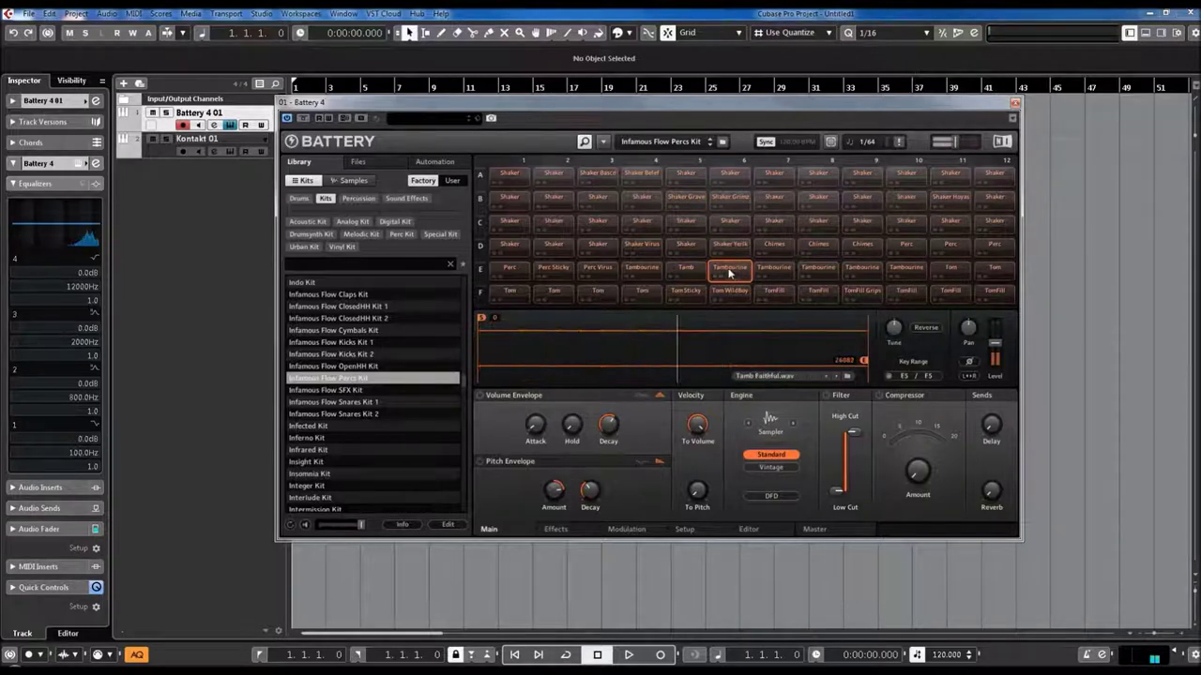
click(771, 274)
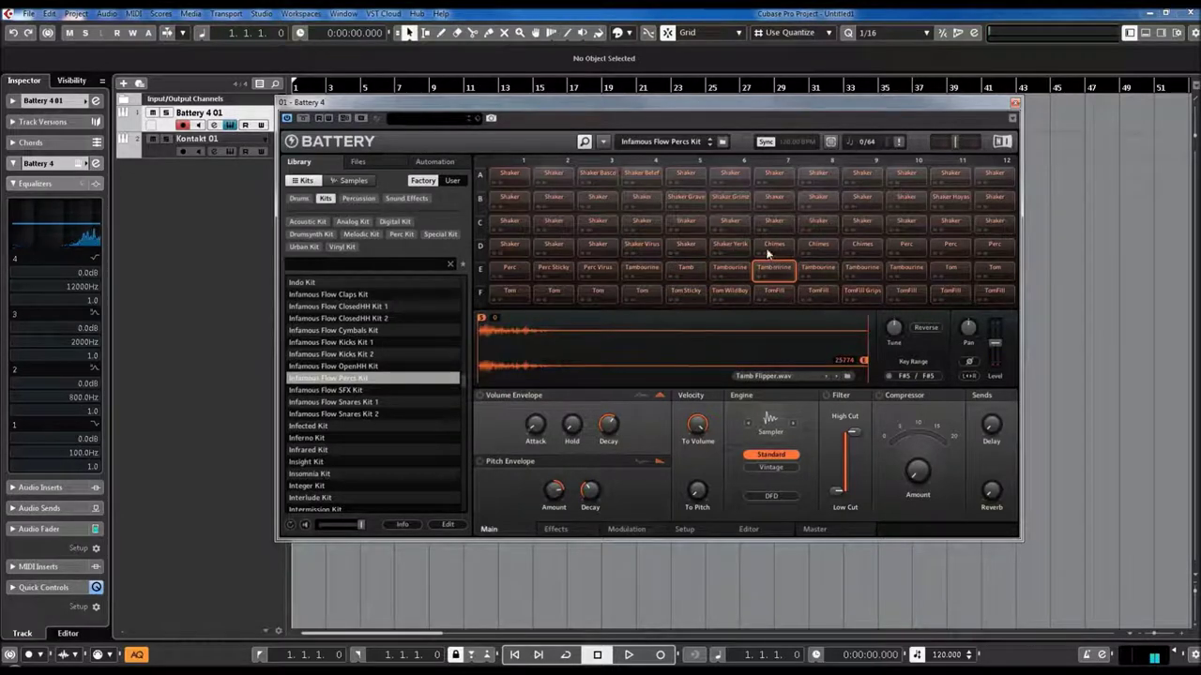
click(771, 247)
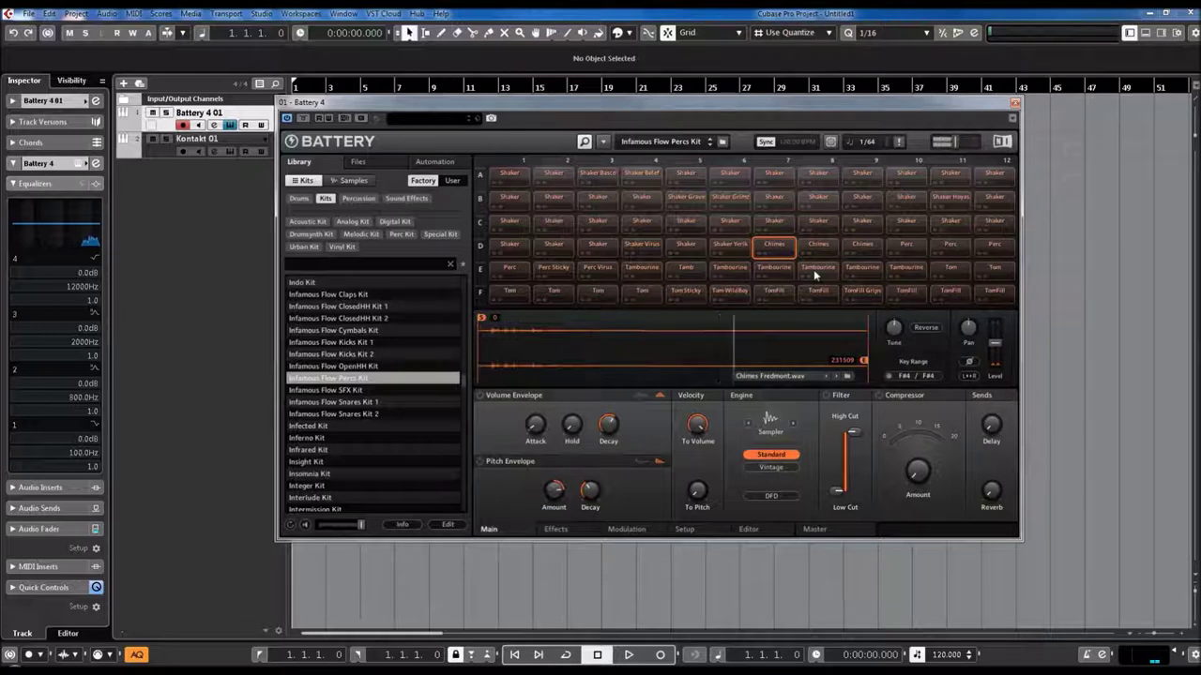
Step: Audition shaker cells B8, B9 and B11, tambourine cell E10, tom fill cell F9 and tom cell E11
click(816, 201)
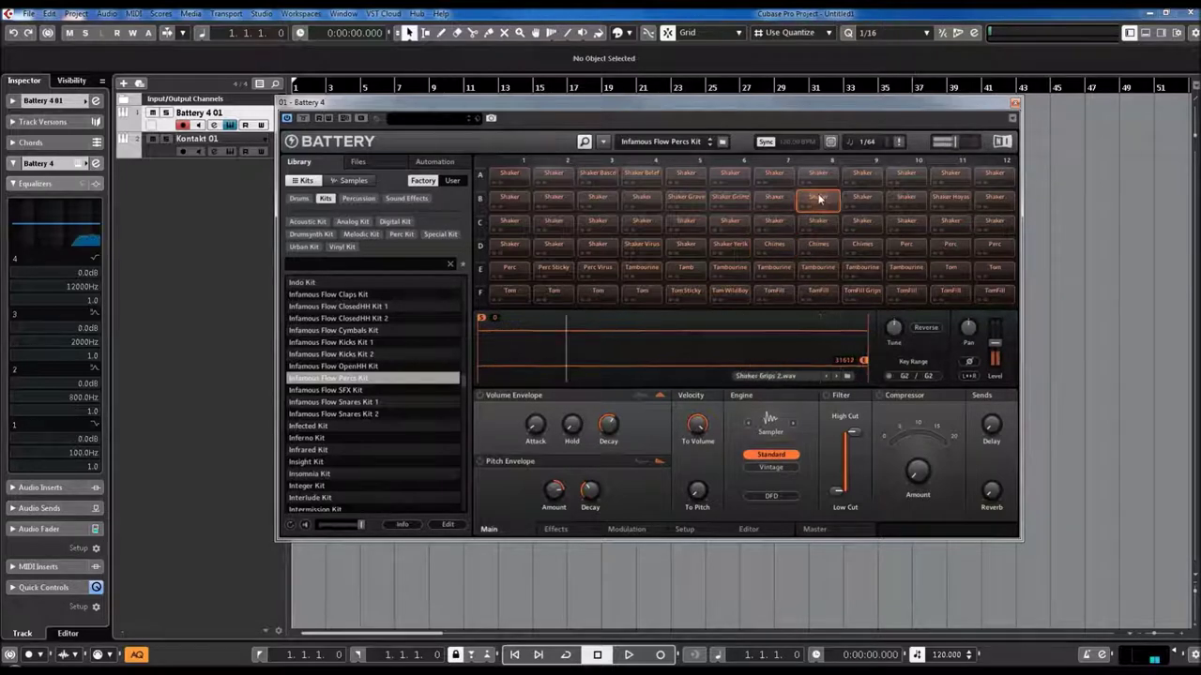
click(858, 201)
click(950, 198)
click(908, 269)
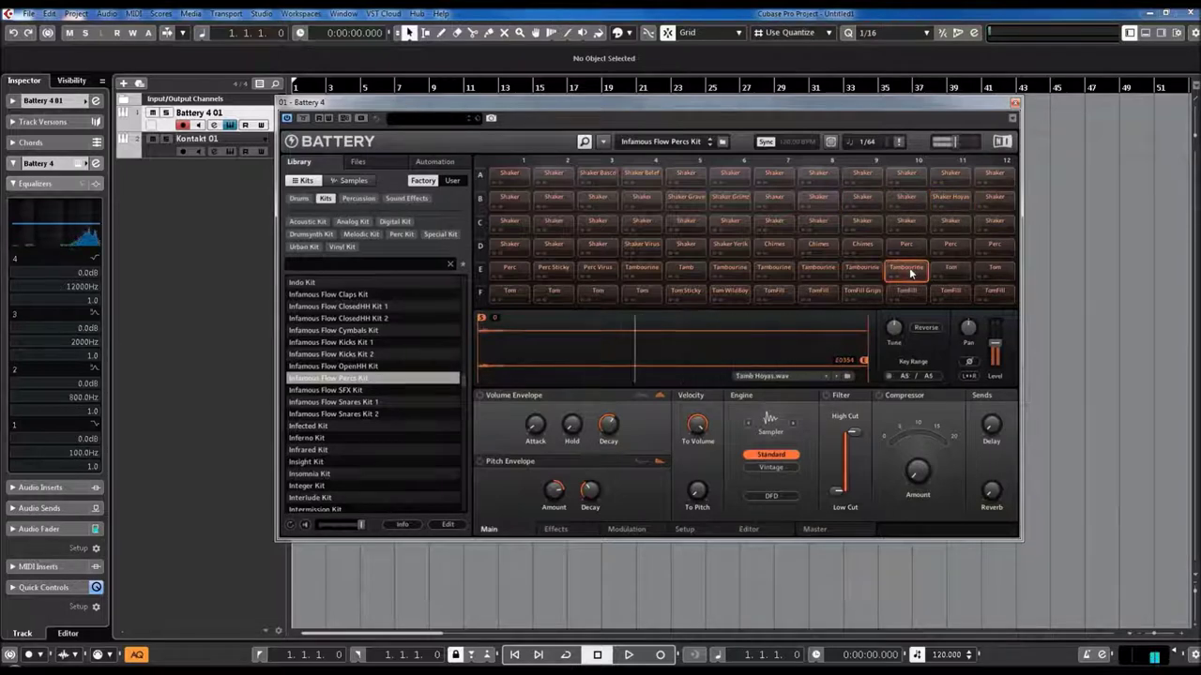
click(861, 293)
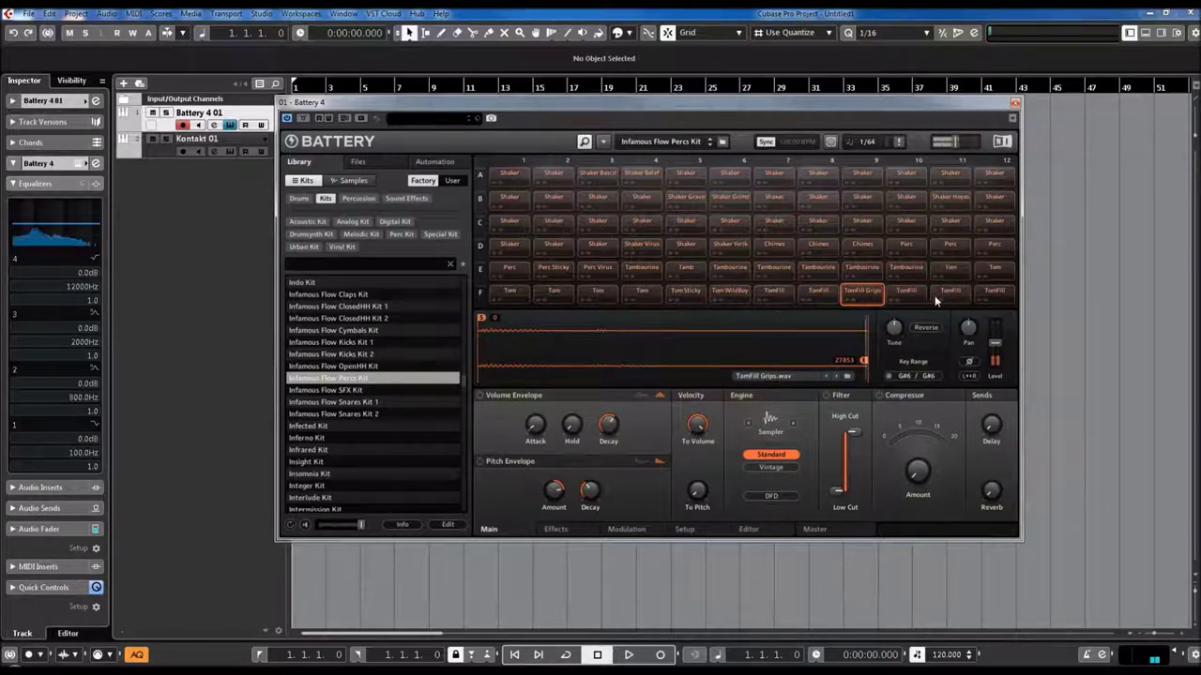
click(949, 272)
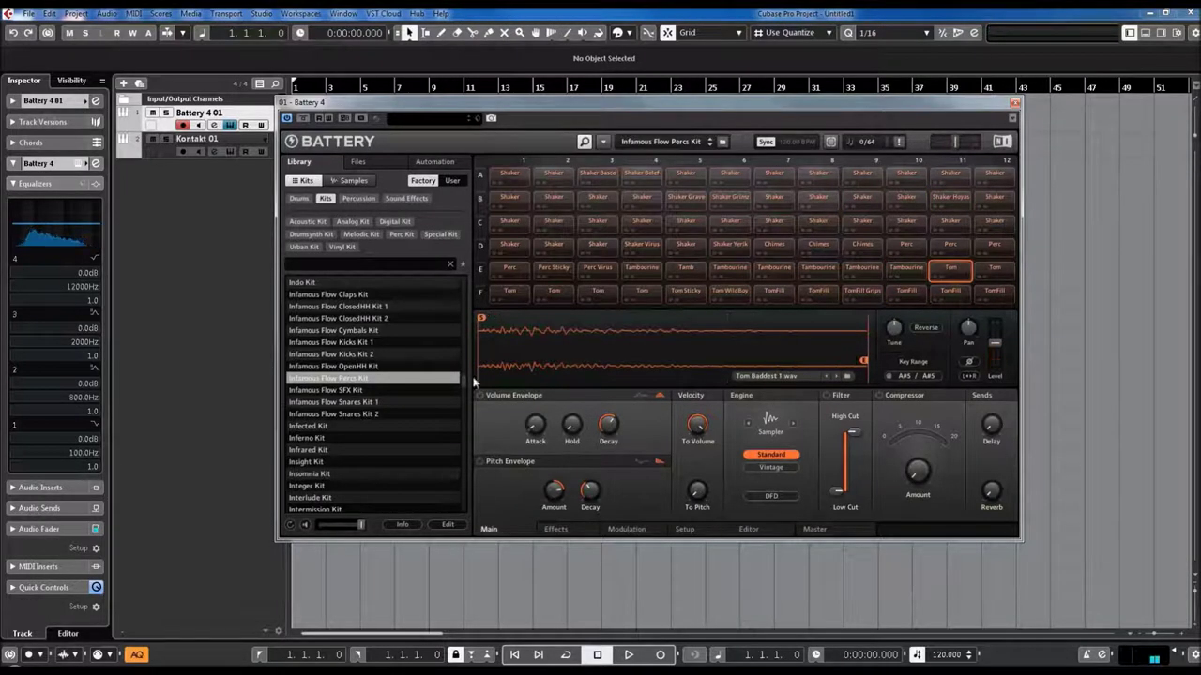
Step: Load the Infamous Flow SFX Kit and audition SFX cells A1, A3 and A5 and scratch cells A9 and A11
double_click(328, 390)
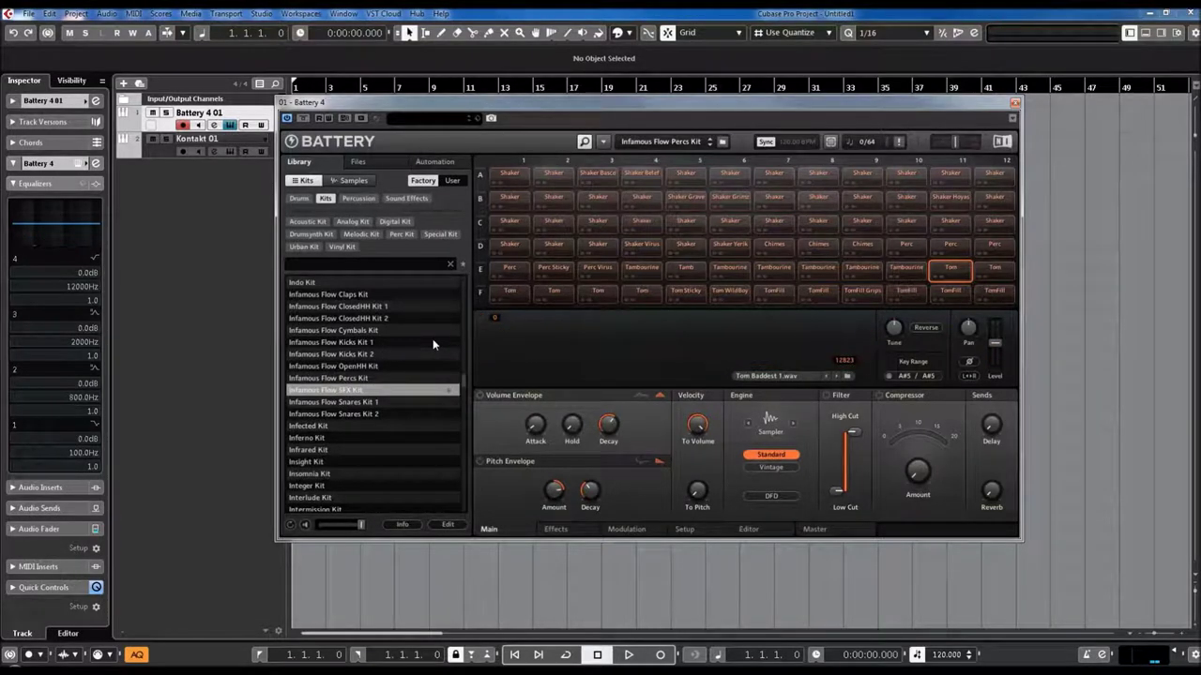
click(511, 186)
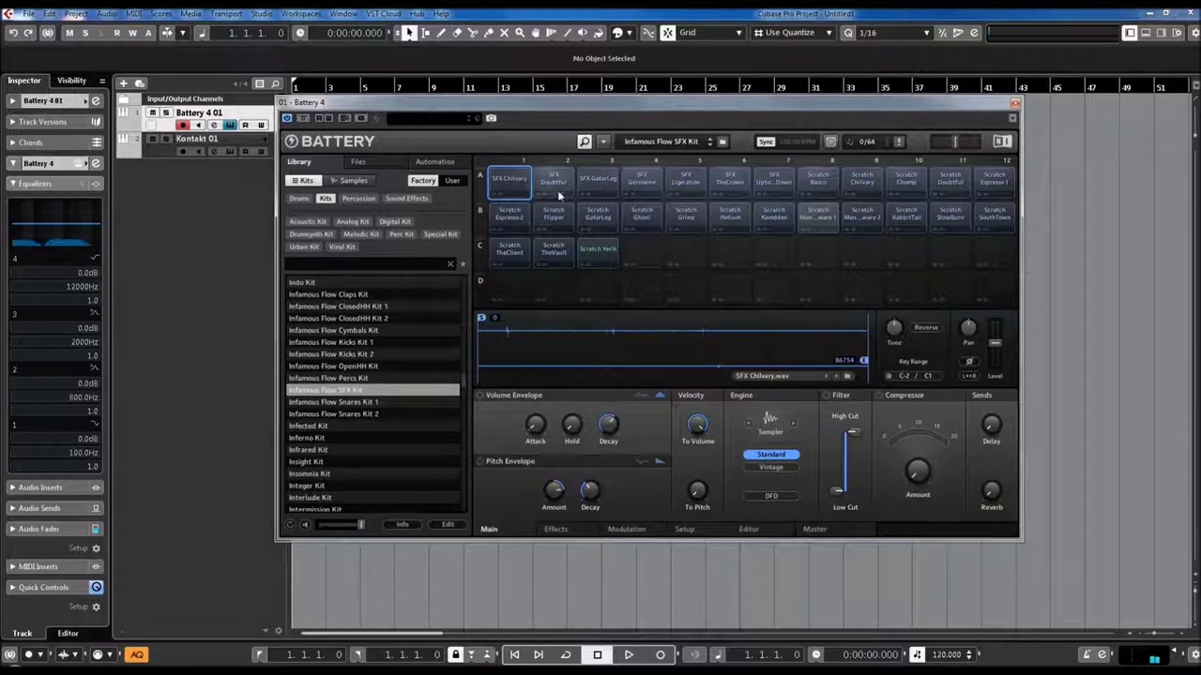
click(588, 188)
click(686, 185)
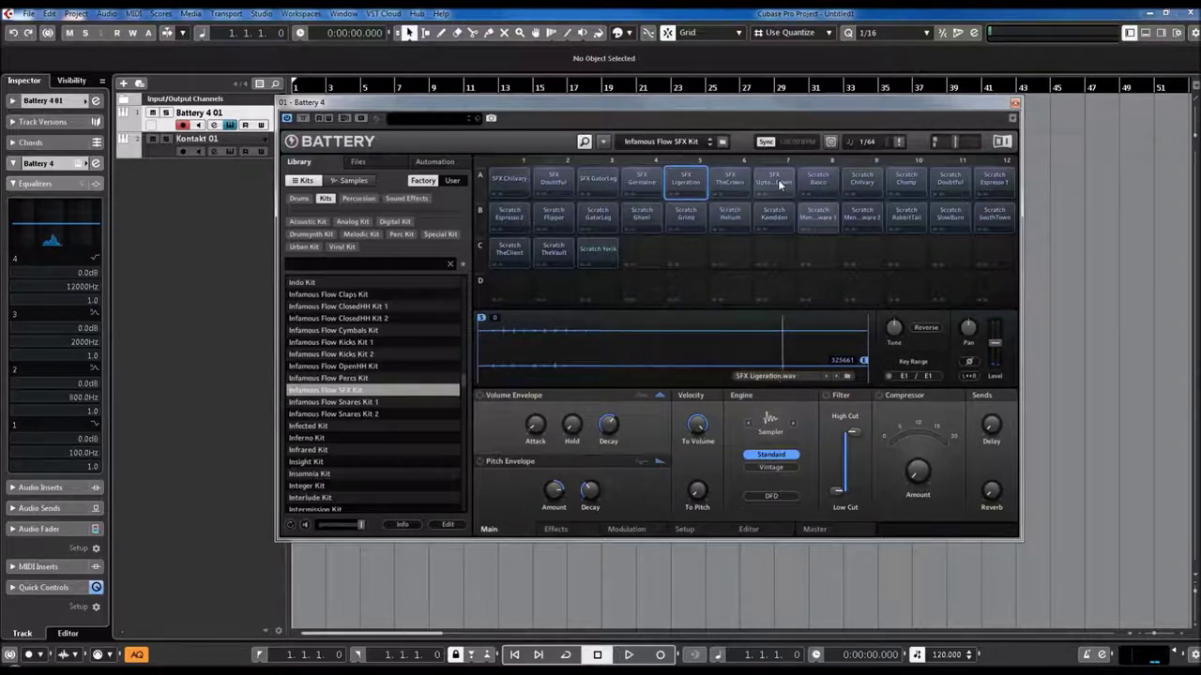
click(856, 185)
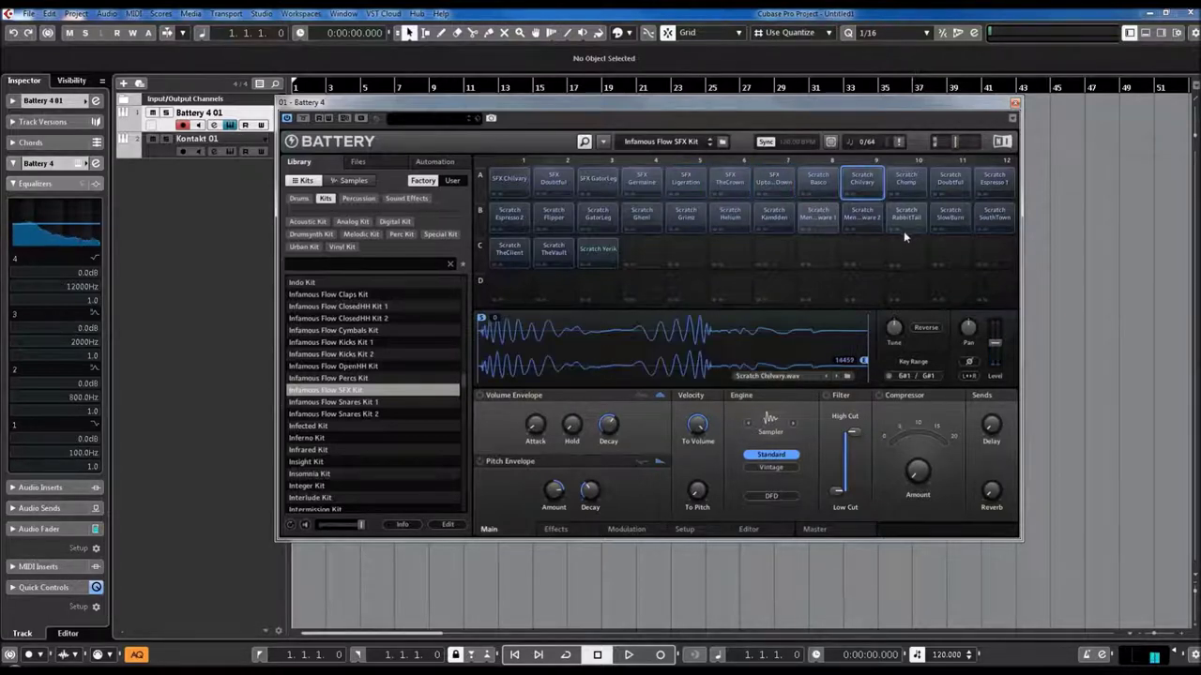
click(971, 179)
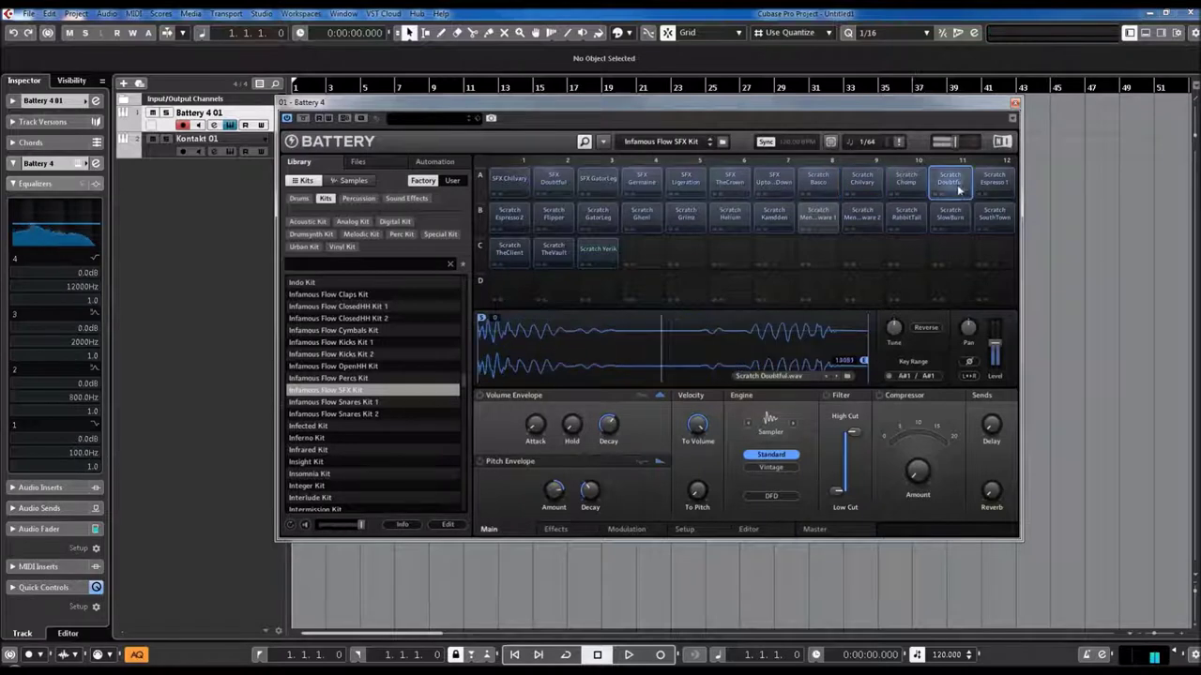
Step: Audition scratch cells B2, B4, B6, B8 and C2
click(554, 218)
click(639, 221)
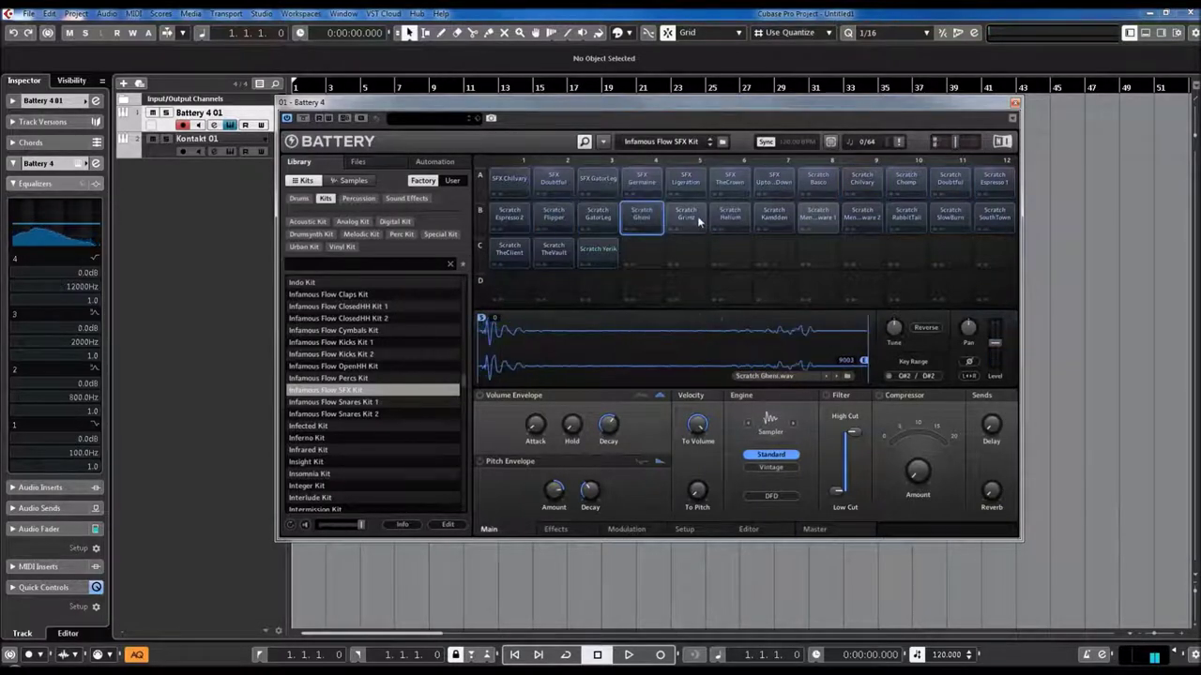
click(731, 220)
click(824, 219)
click(551, 254)
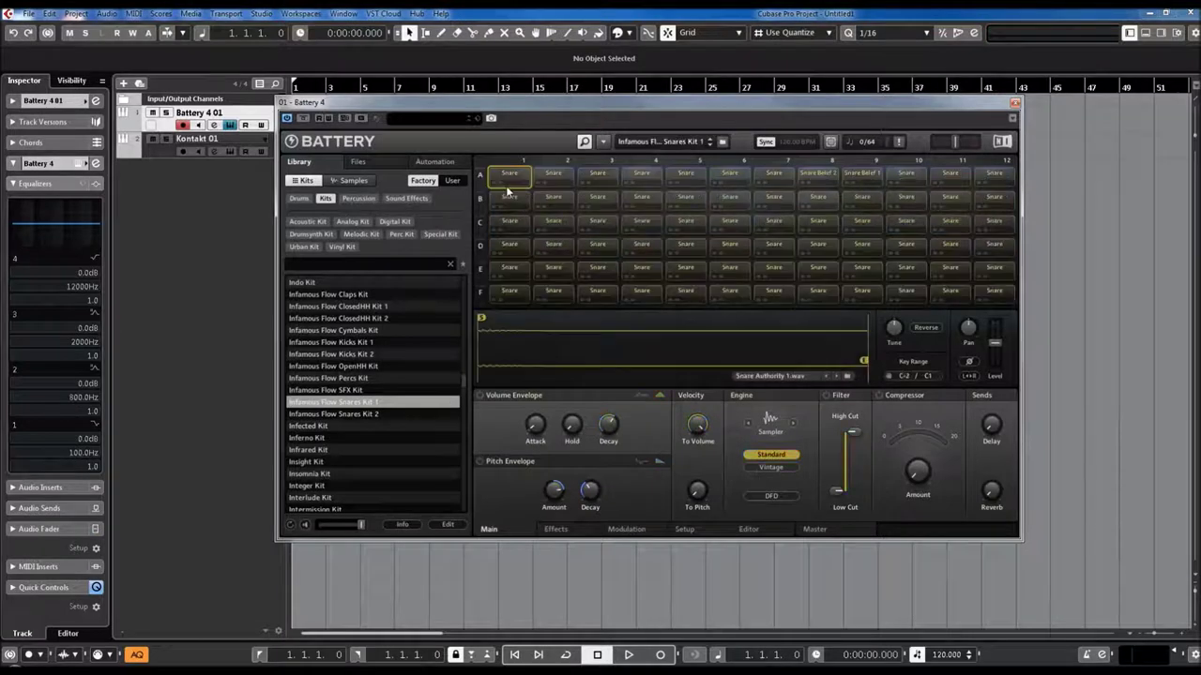
Step: Audition snare cells B1, C1, C2, D2 and C5 of the Infamous Flow Snares Kit 1
click(514, 204)
click(510, 226)
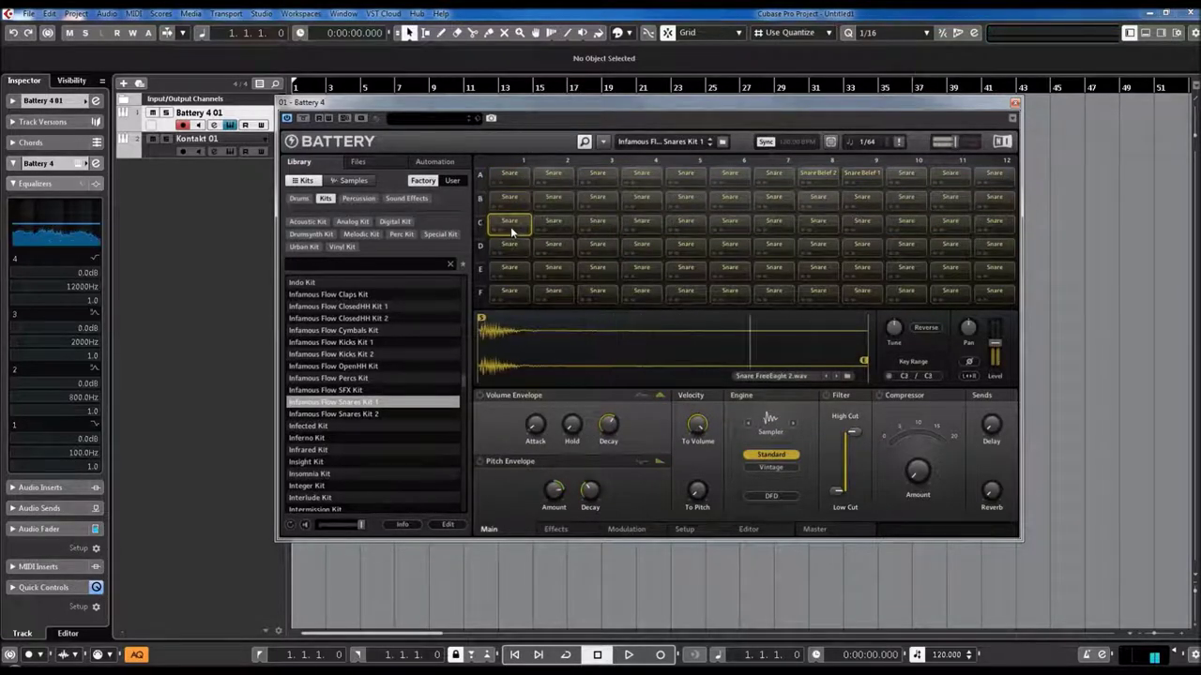
click(558, 220)
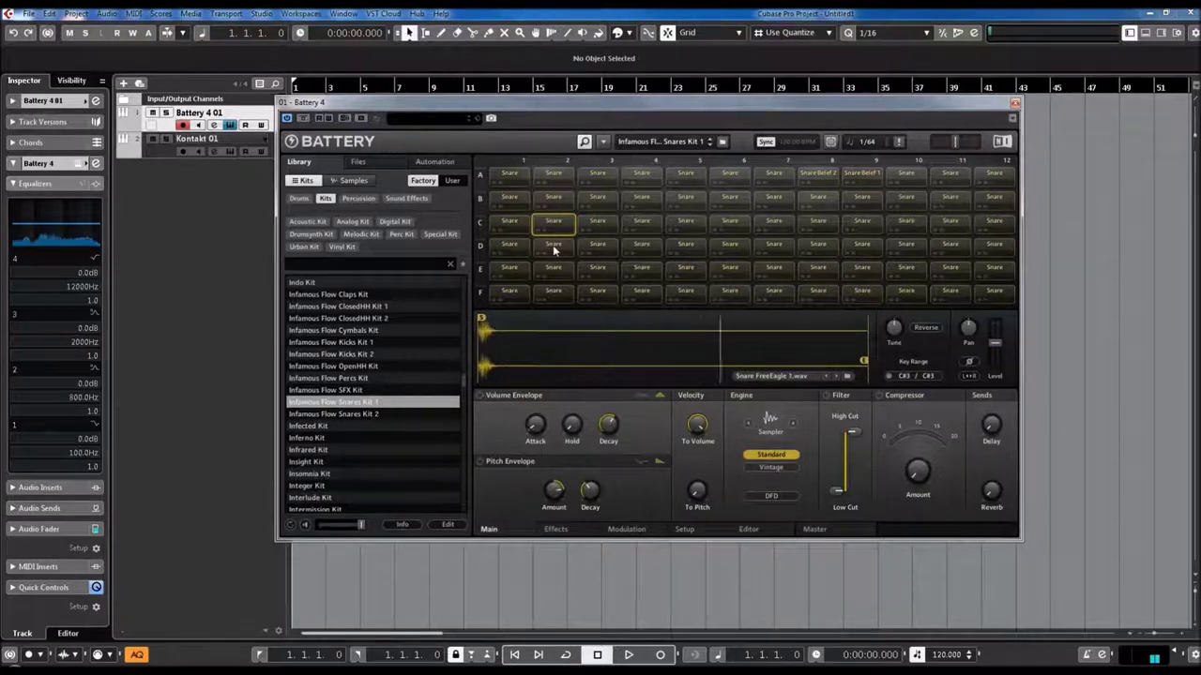
click(553, 244)
click(680, 222)
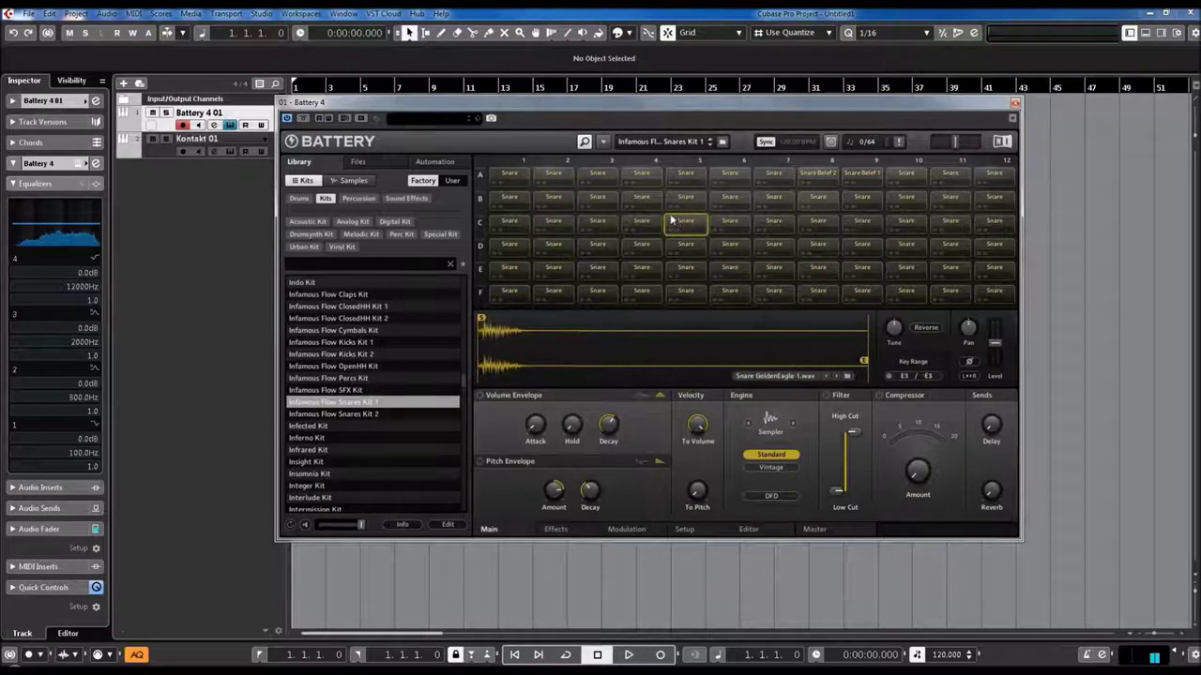
Step: Audition snare cells B4, C3, E3, E5, C7 and E7
click(643, 202)
click(598, 225)
click(601, 272)
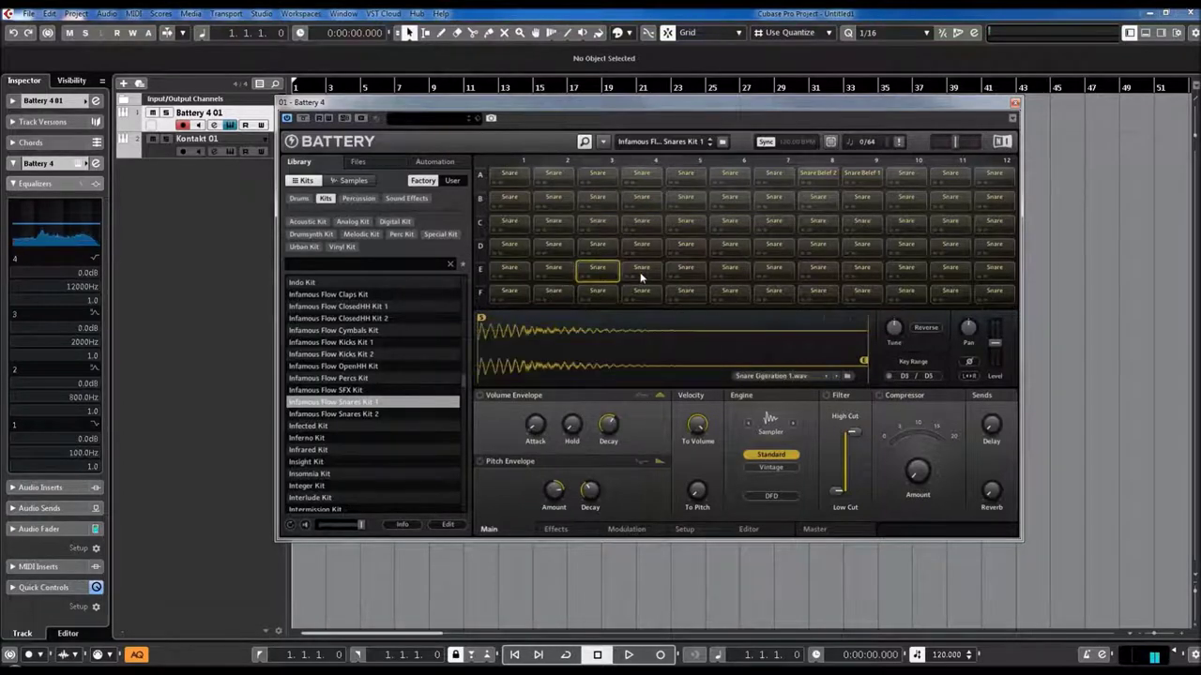
click(687, 272)
click(774, 227)
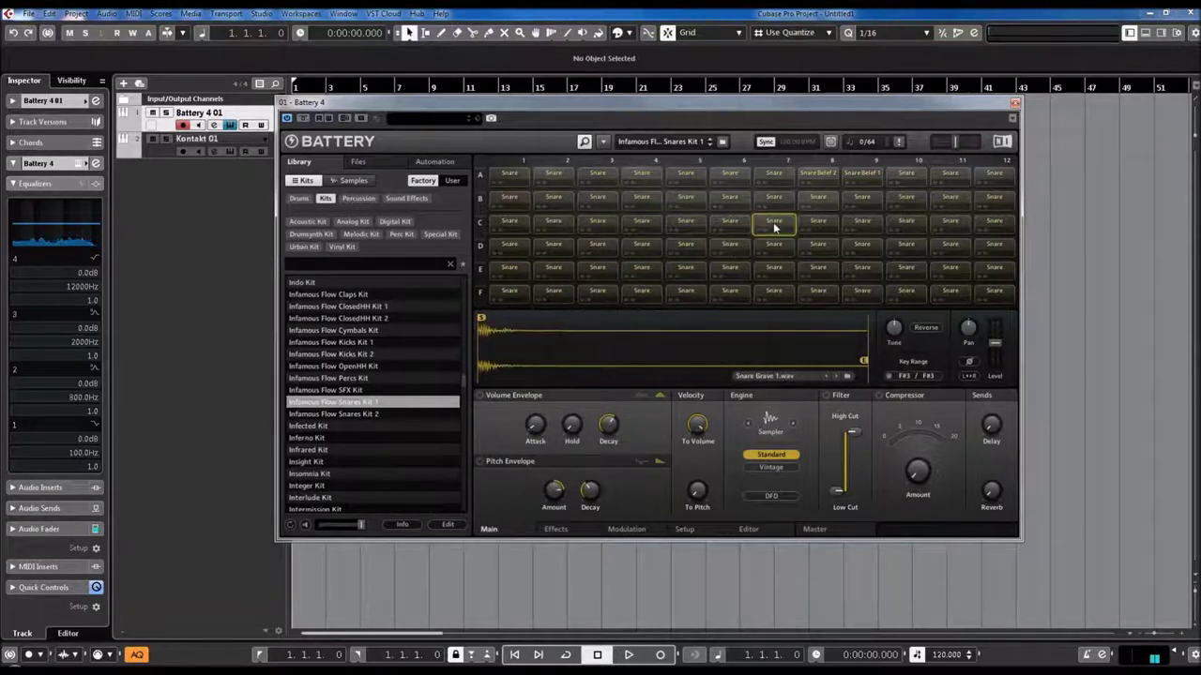
click(778, 269)
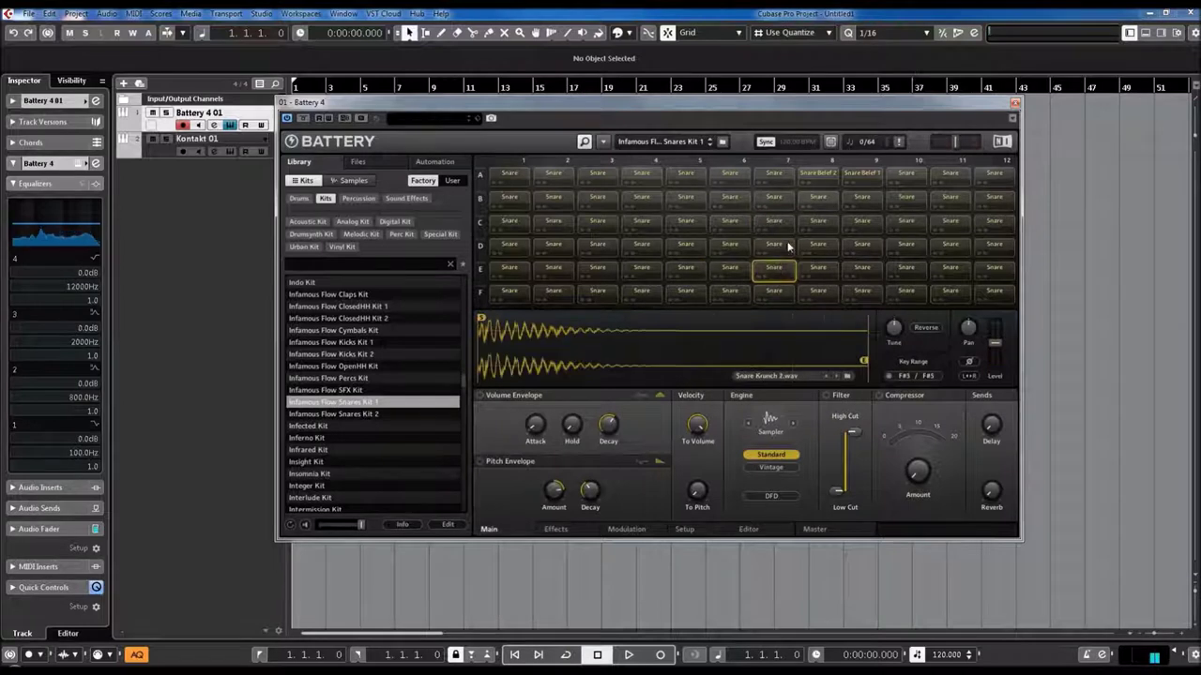
Step: Audition snare cells B8, D8 and E8 in column 8, plus B9 through F9 in column 9
click(817, 198)
click(819, 245)
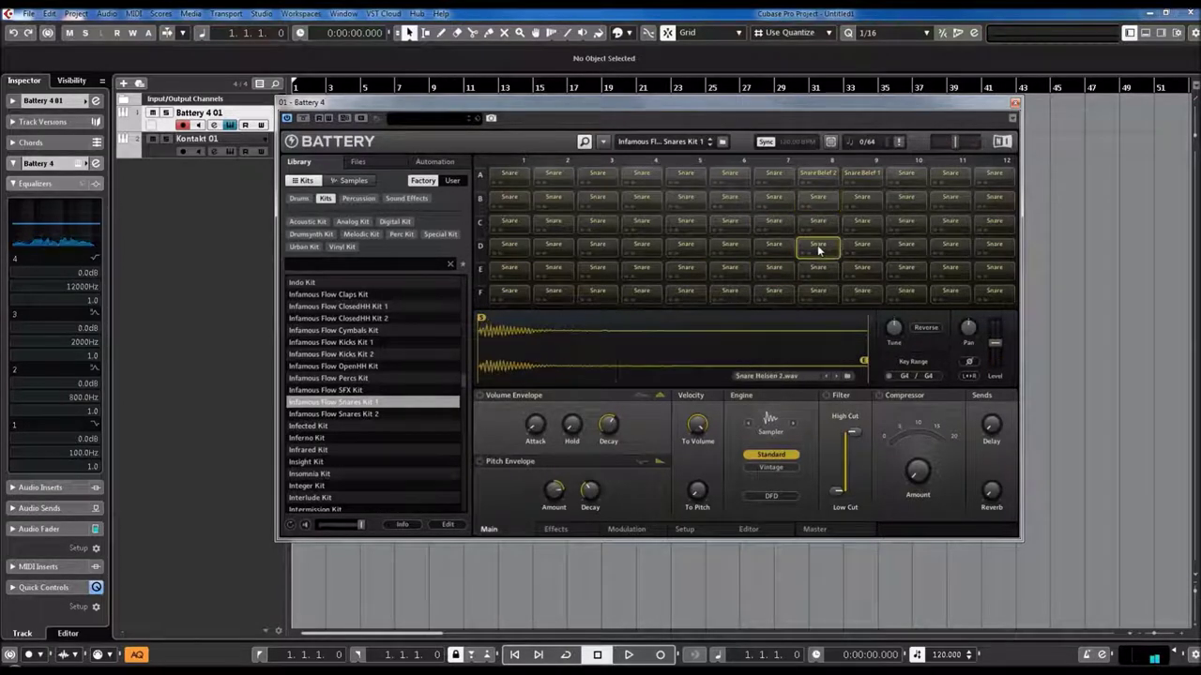
click(819, 271)
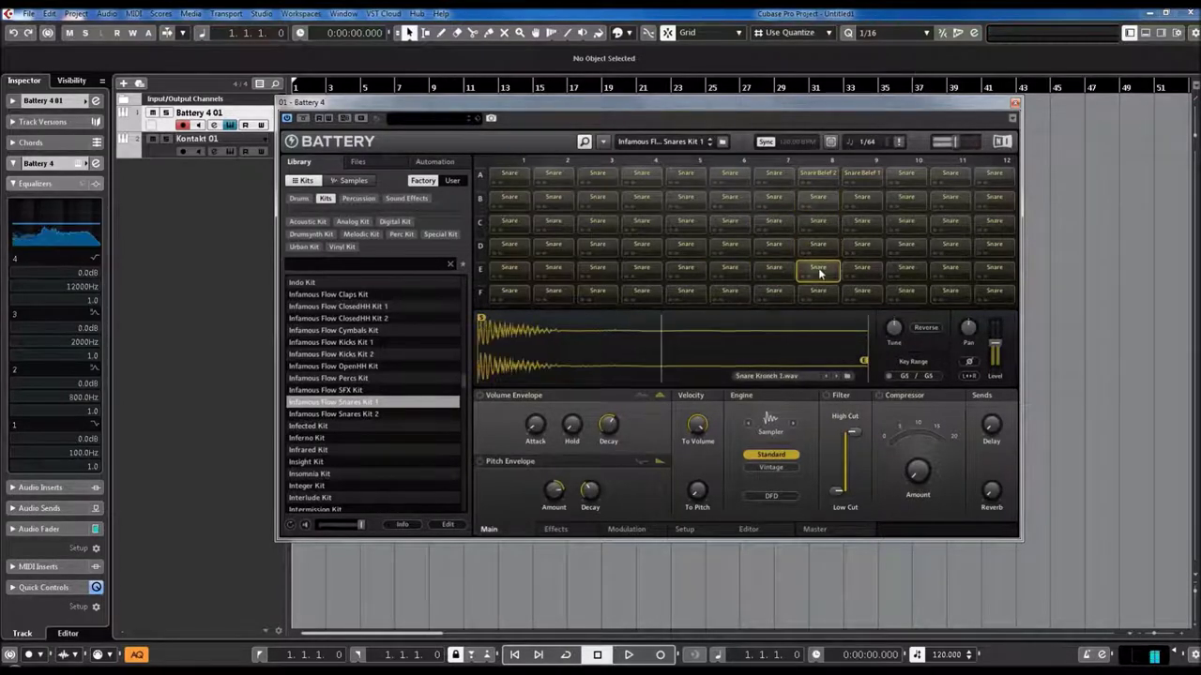
click(862, 199)
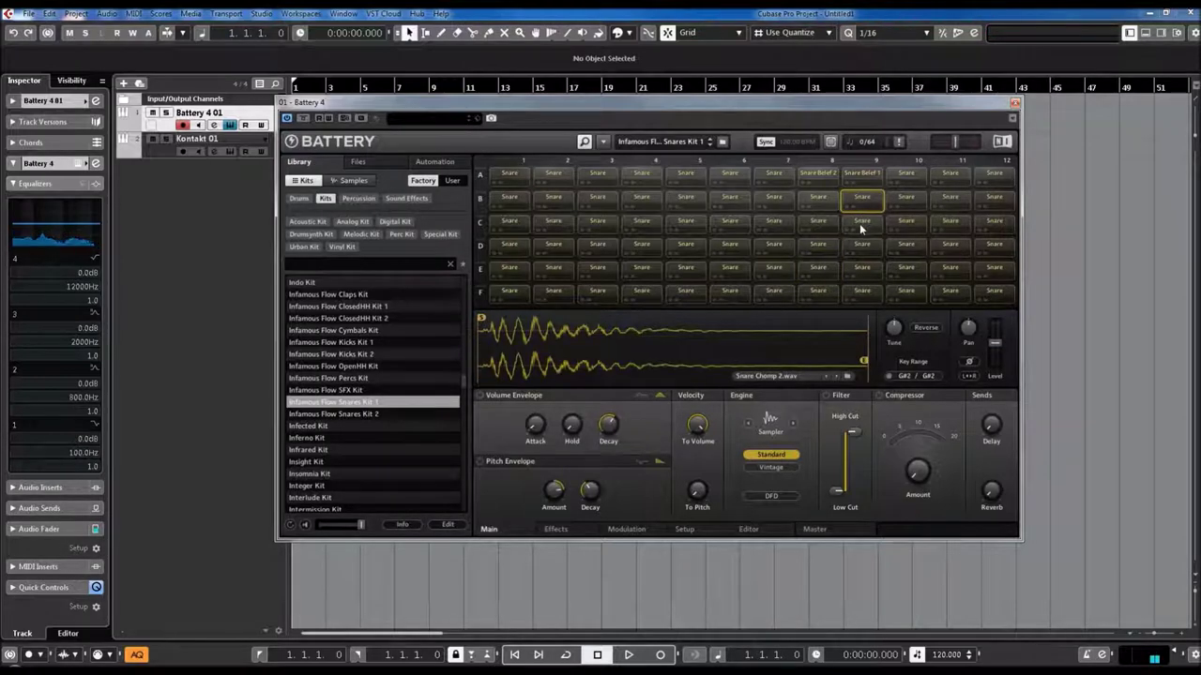
click(861, 223)
click(860, 248)
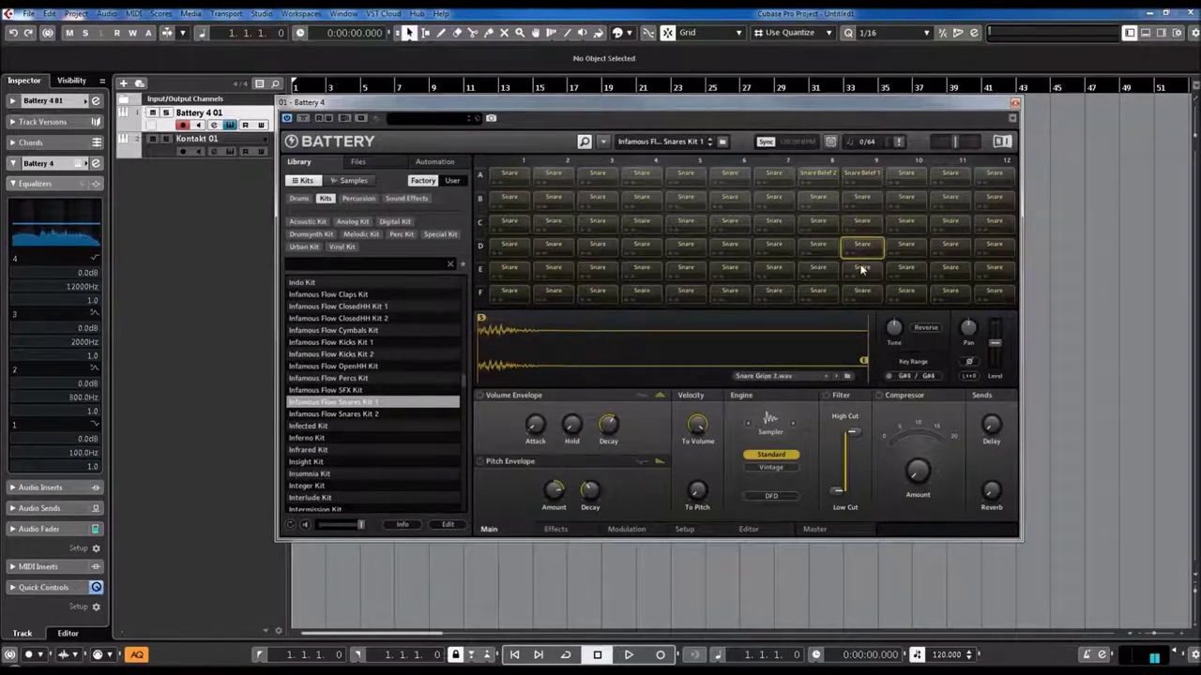
click(861, 271)
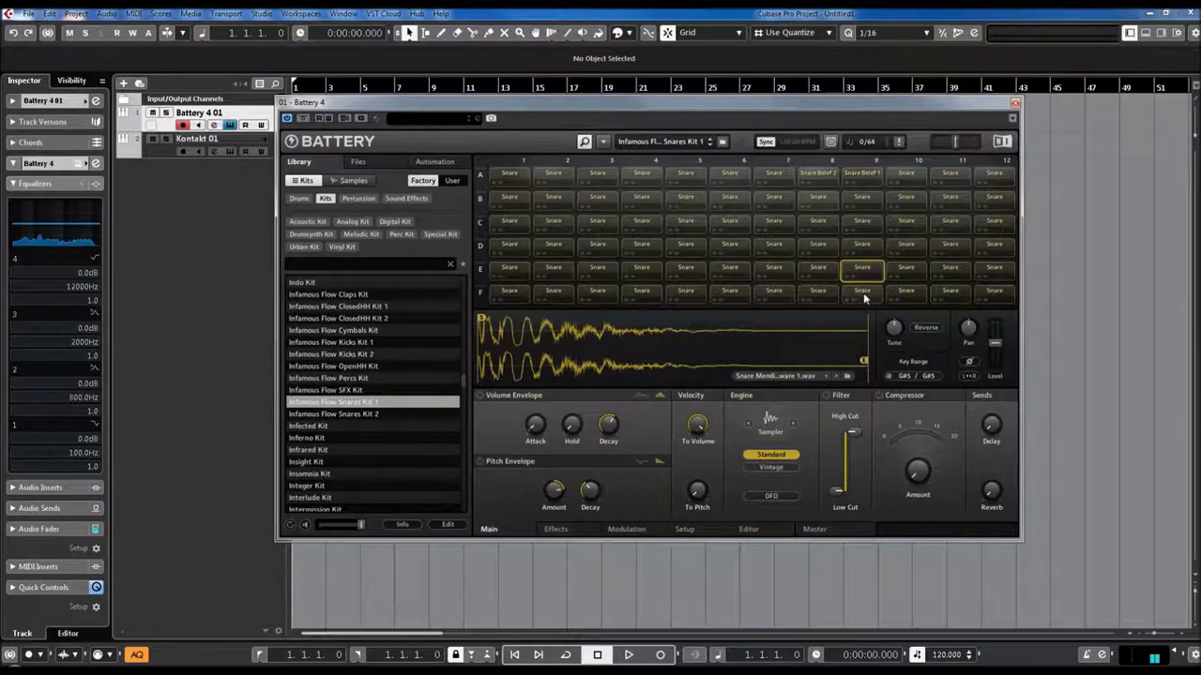
click(863, 295)
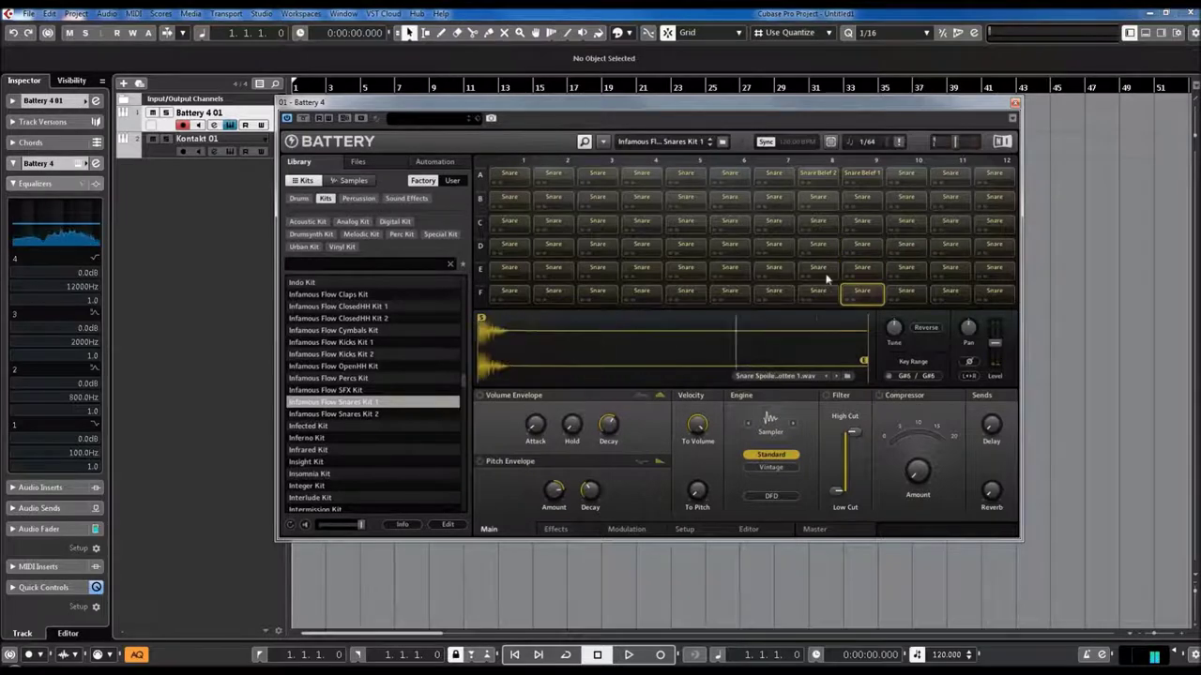
Step: Load the Infamous Flow Snares Kit 2 and audition snare cells A1 through A4
double_click(353, 414)
click(507, 195)
click(553, 183)
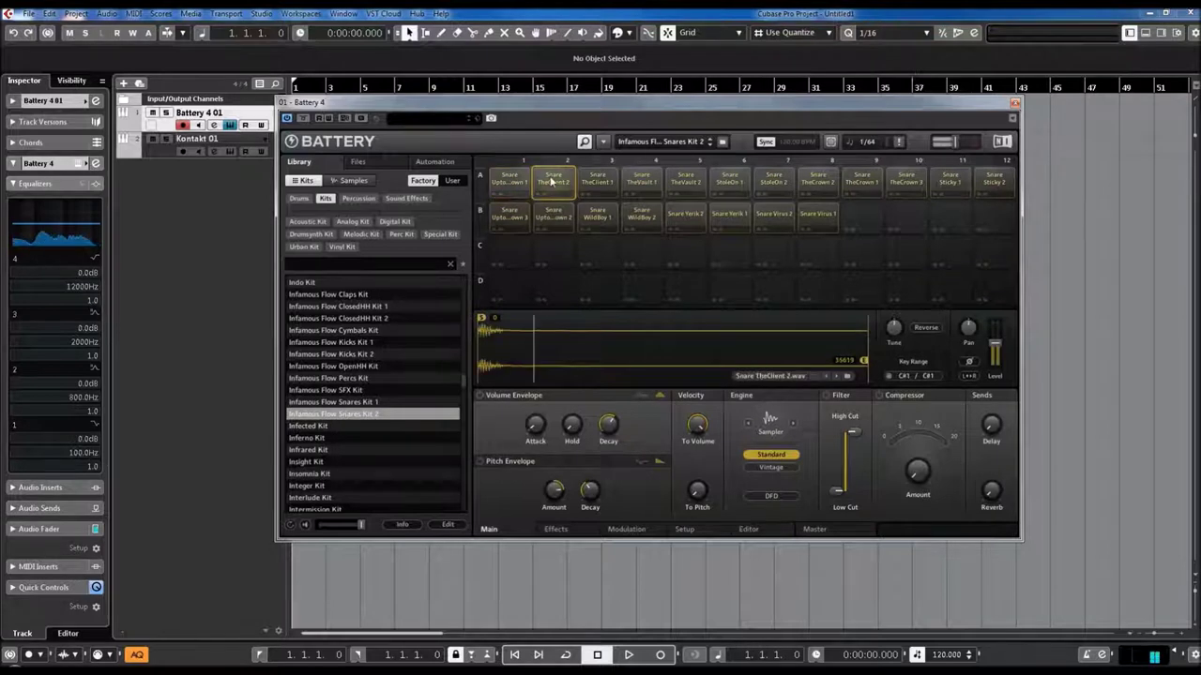
click(598, 183)
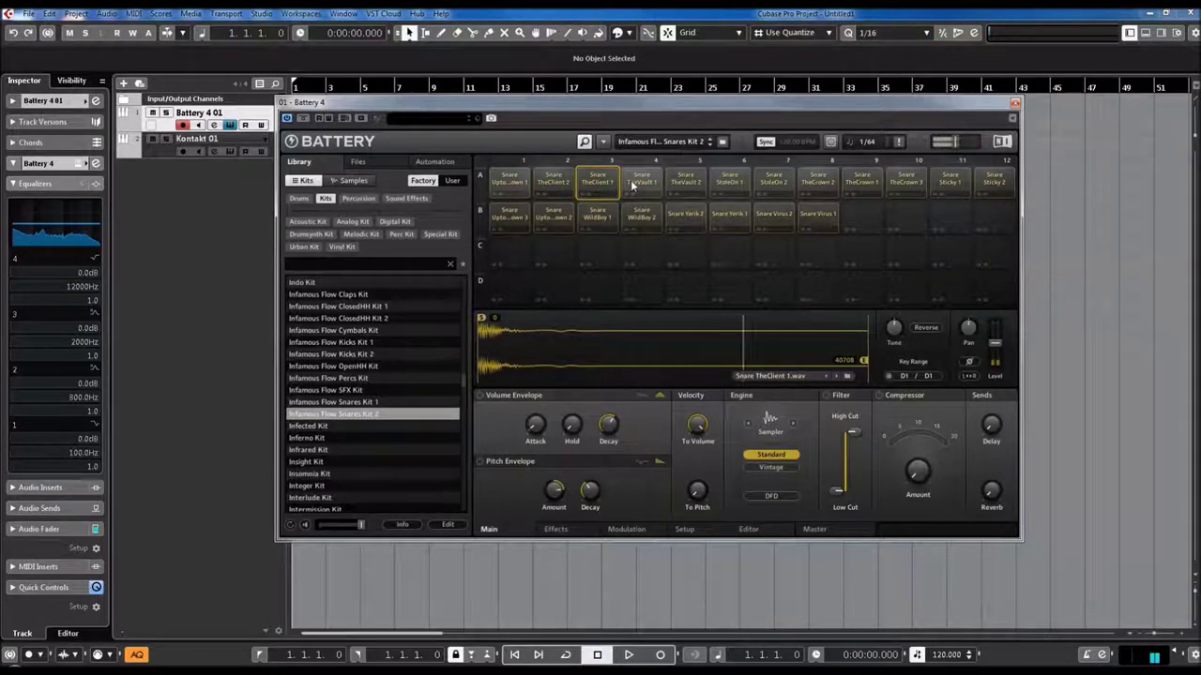
click(634, 185)
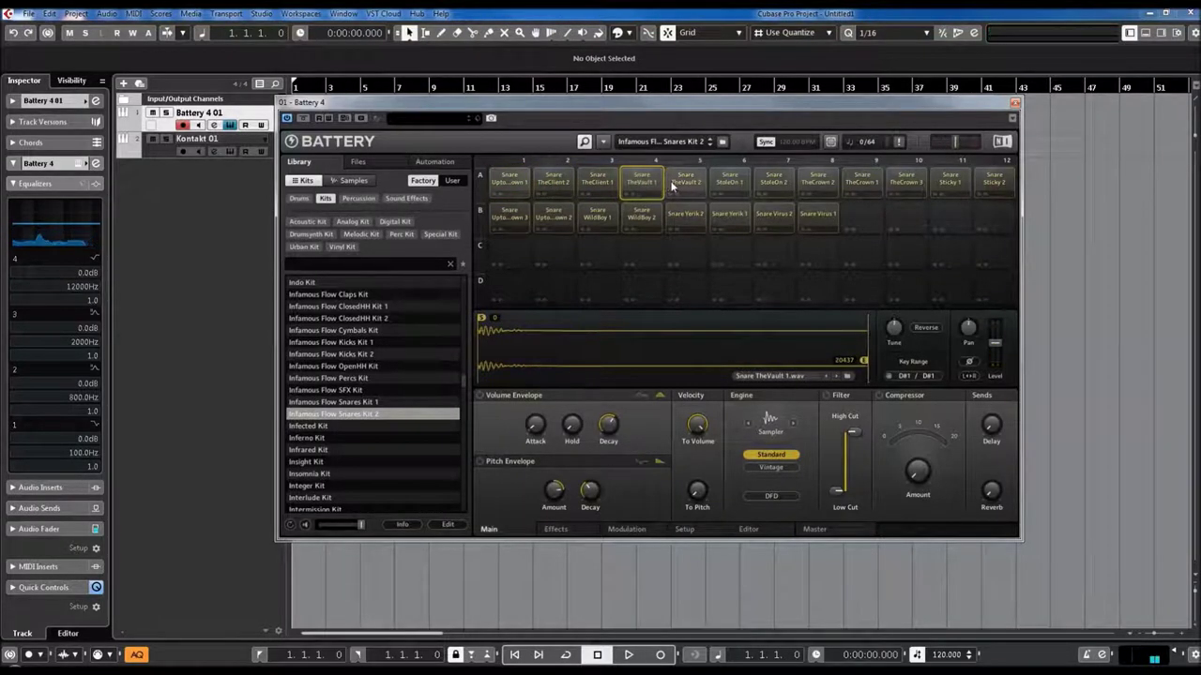
Step: Audition snare cells A6, A5, A7, A9, A10 and A11
click(715, 181)
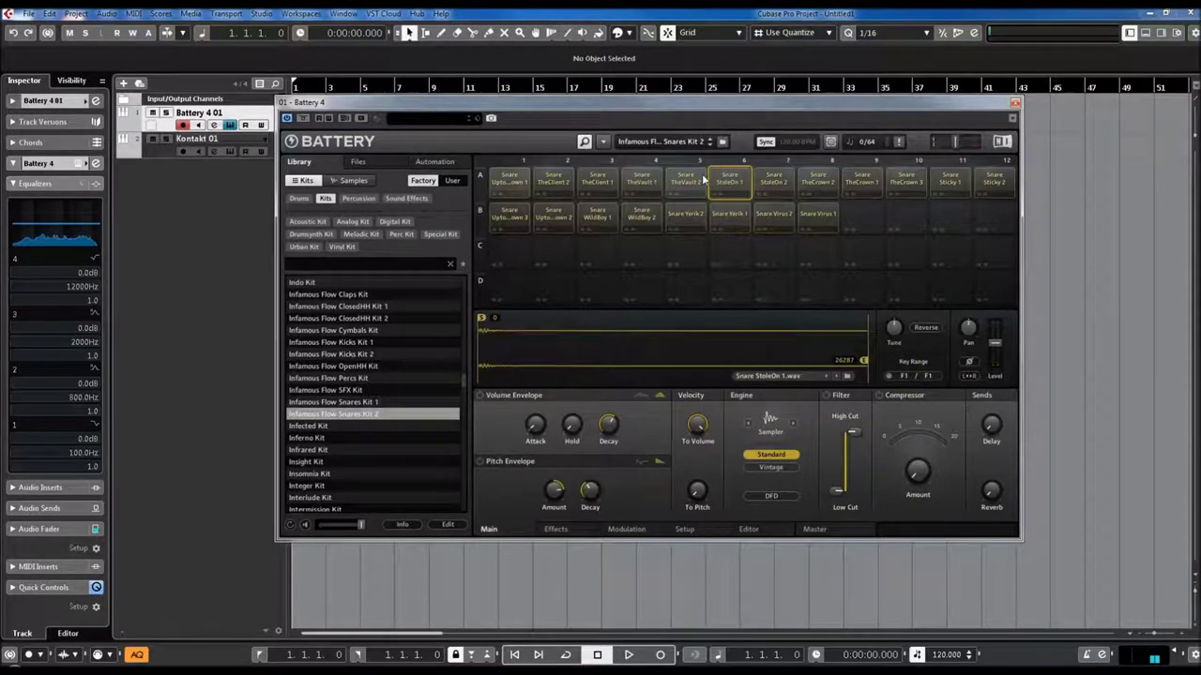
click(690, 184)
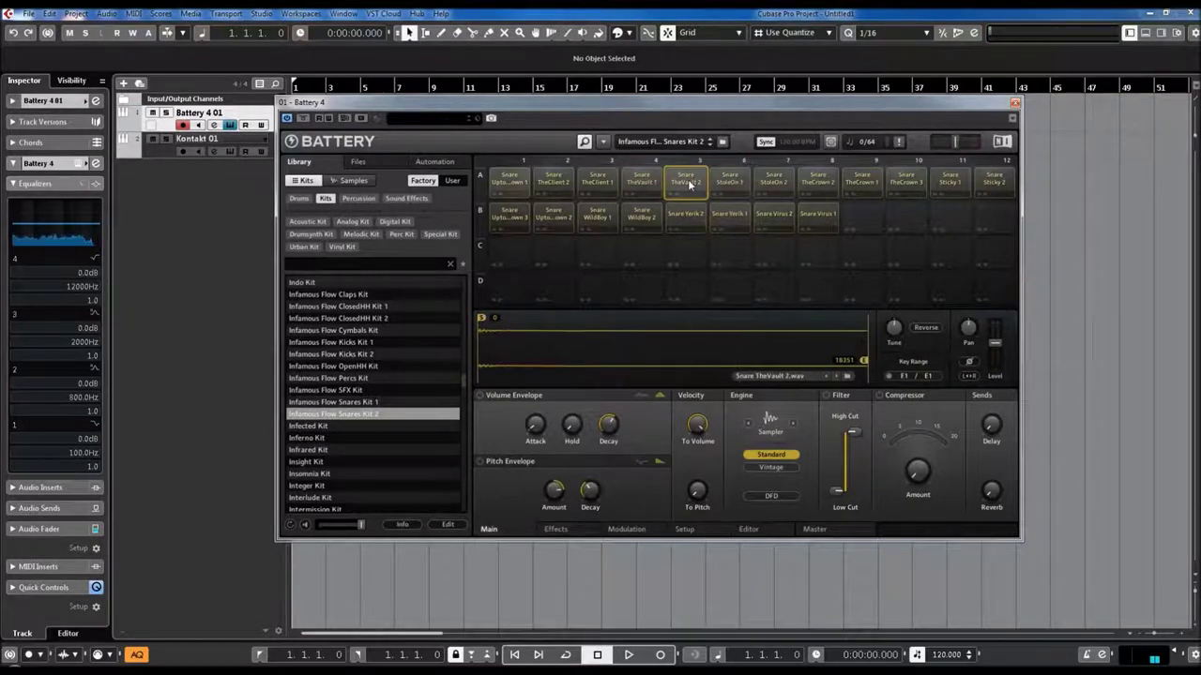
click(773, 183)
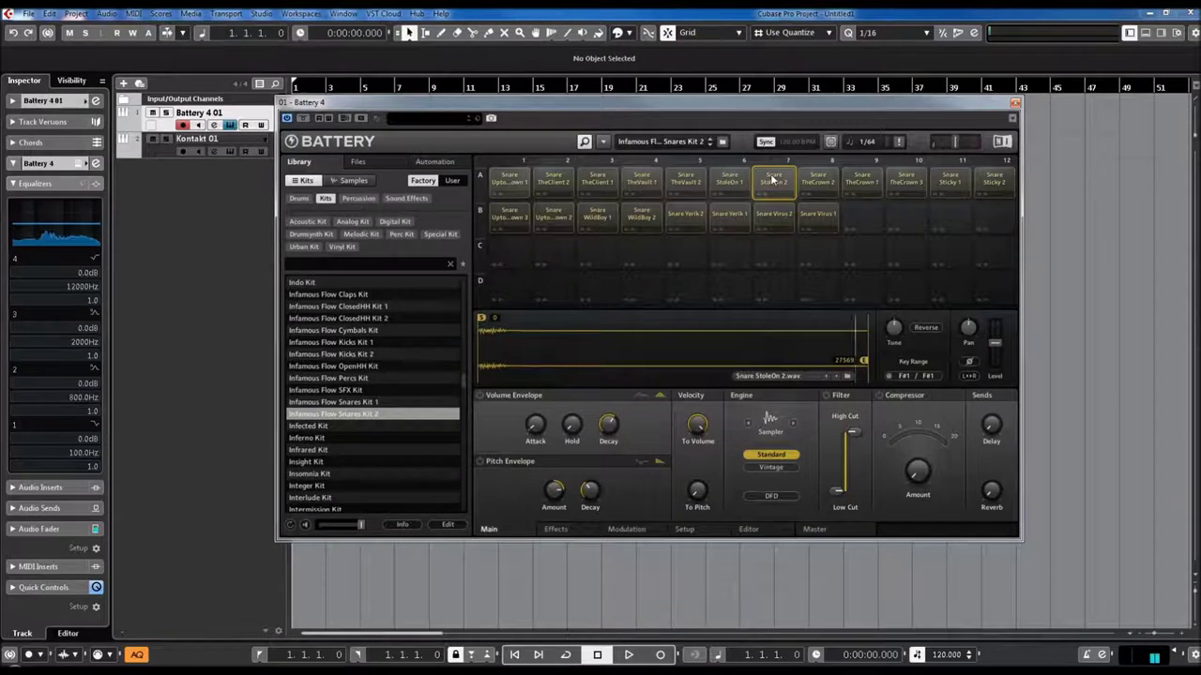
click(856, 190)
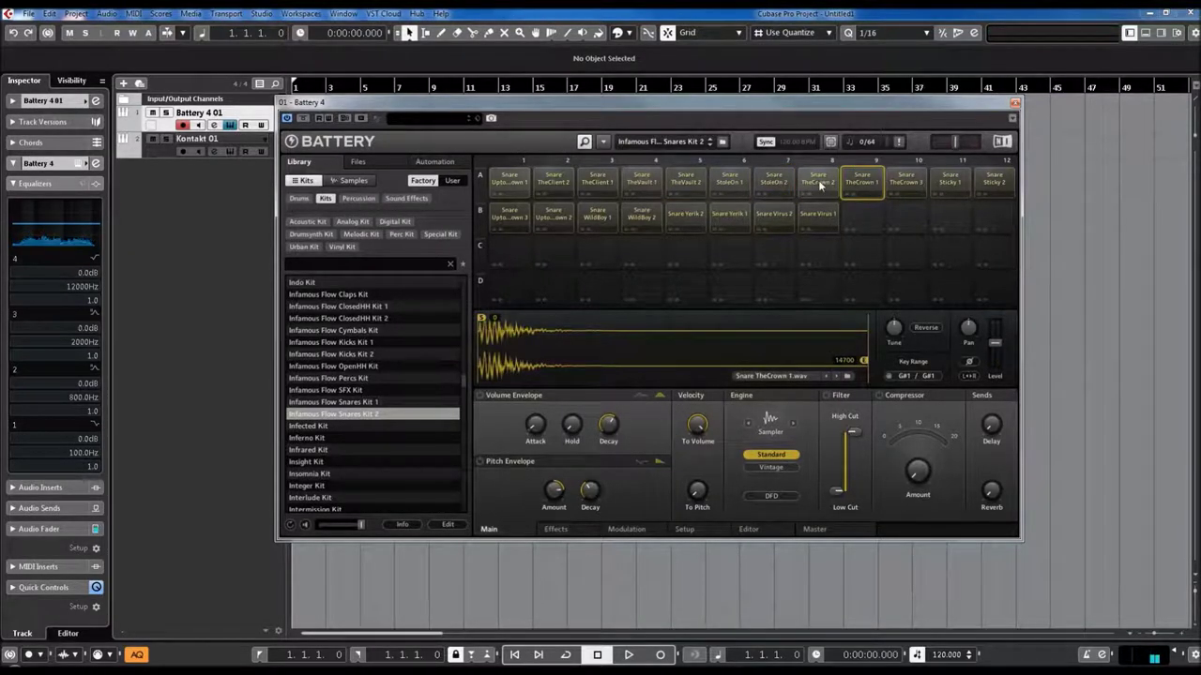
click(903, 184)
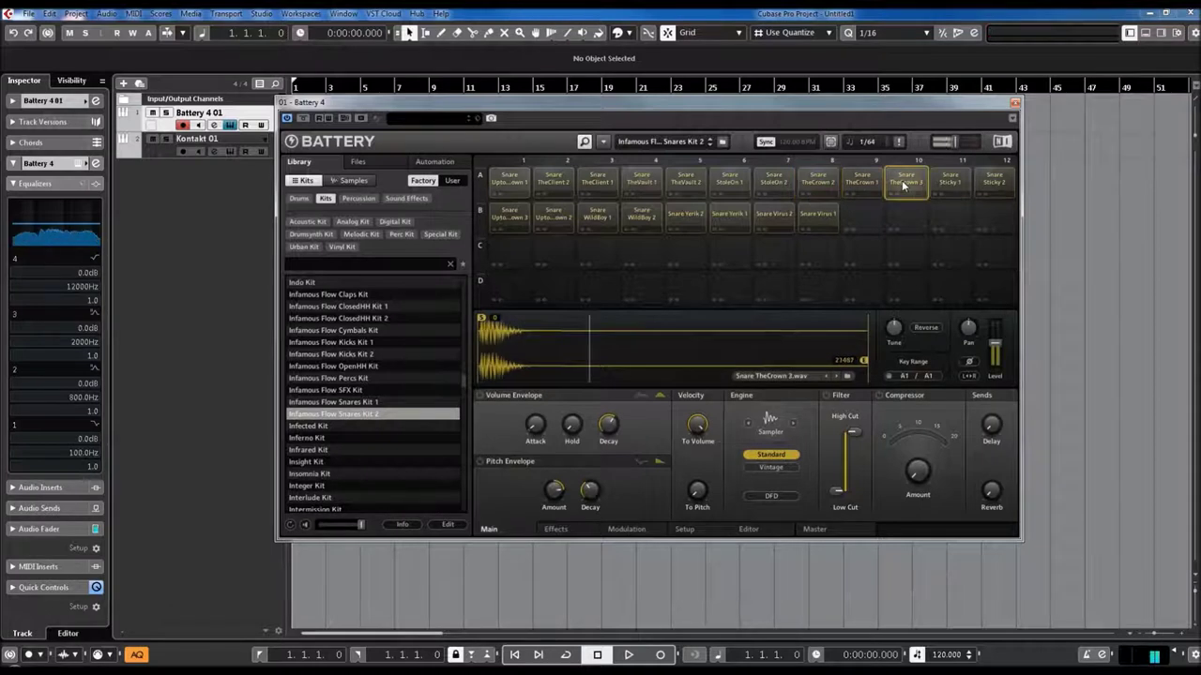
click(953, 183)
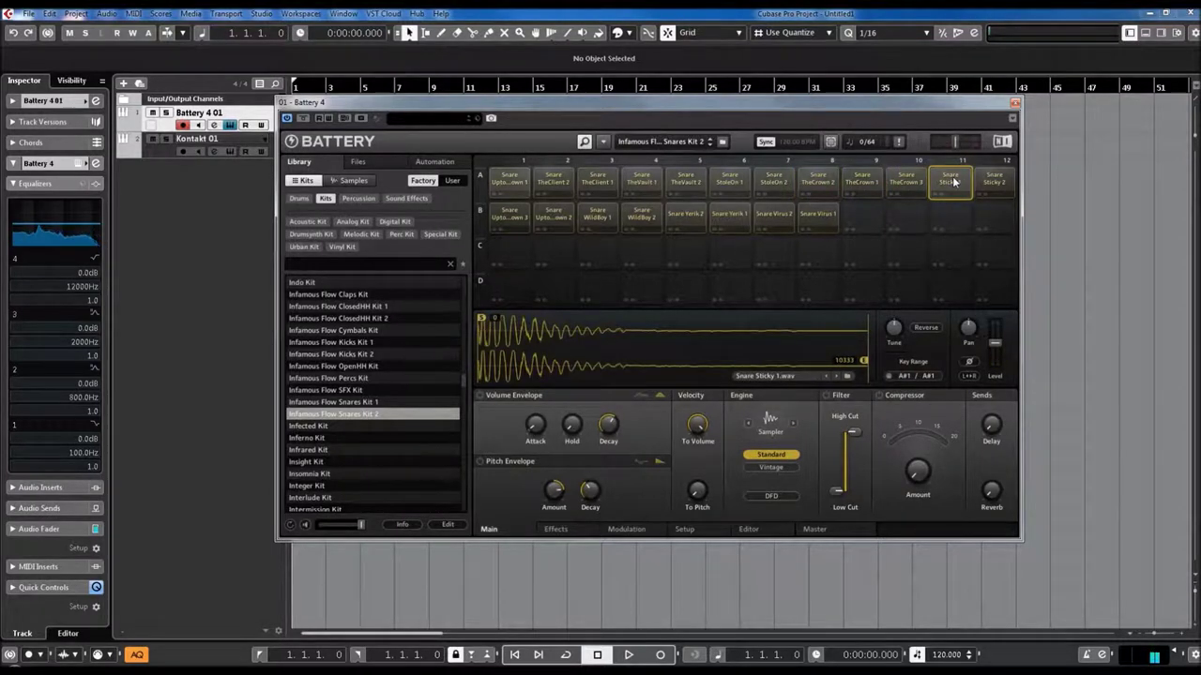
Step: Audition snare cells B8 and B6, B2 through B4, and B1
click(814, 218)
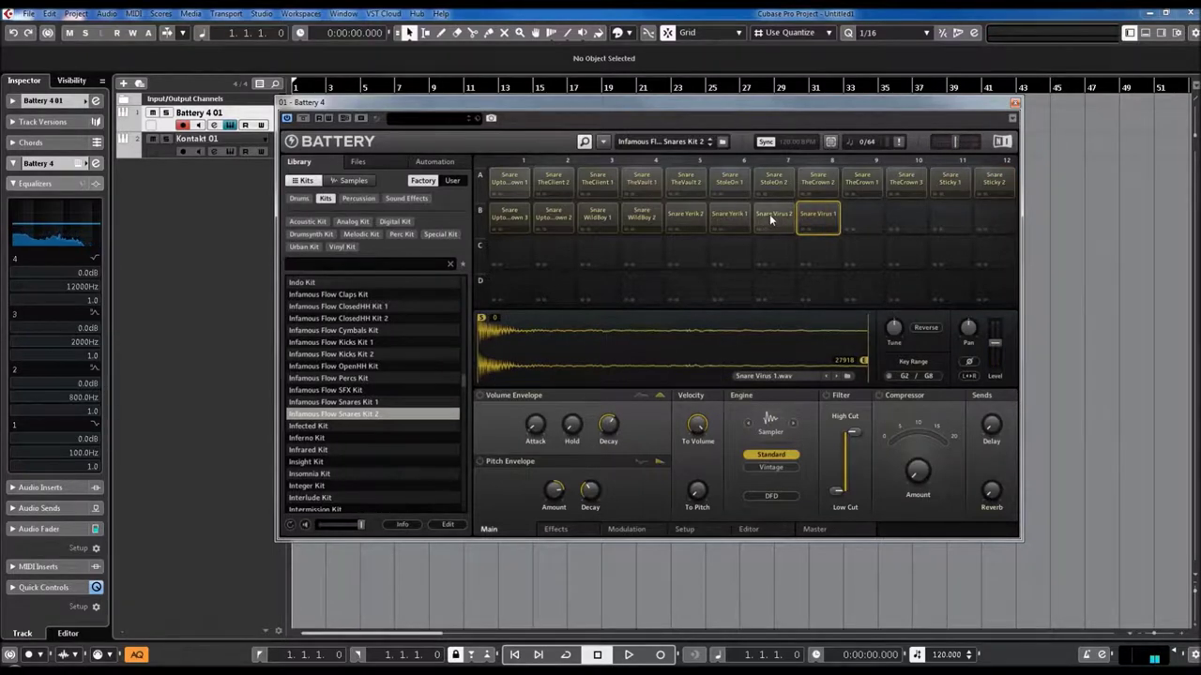
click(718, 211)
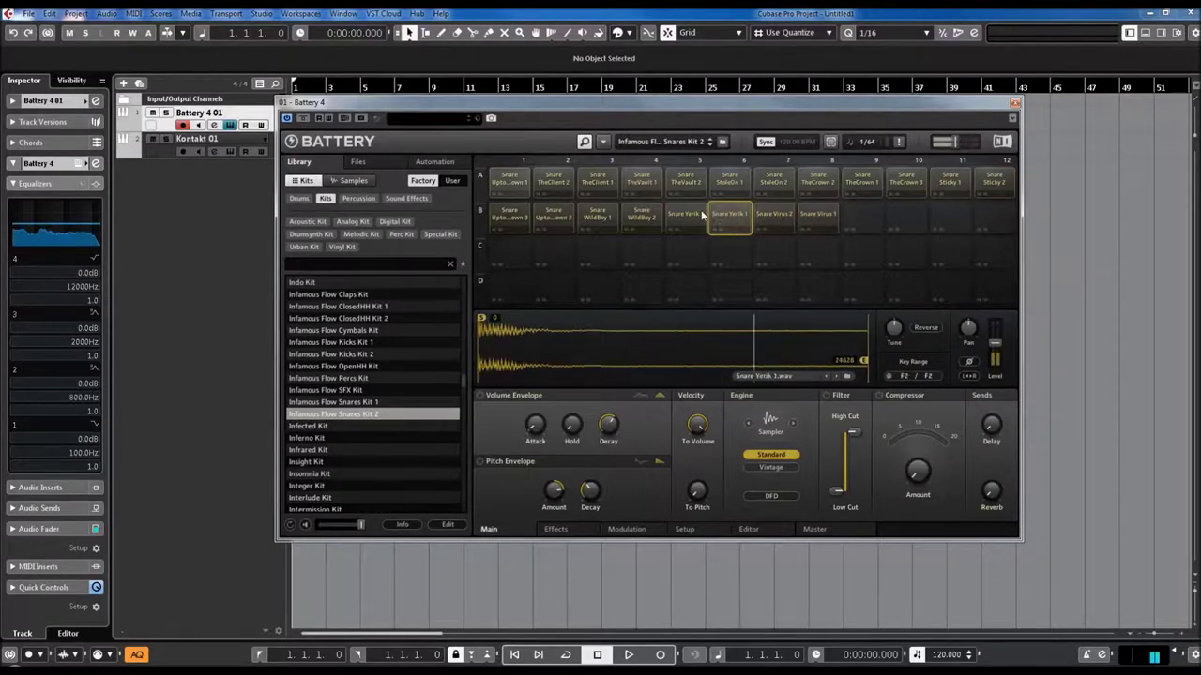
click(553, 217)
click(599, 217)
click(642, 217)
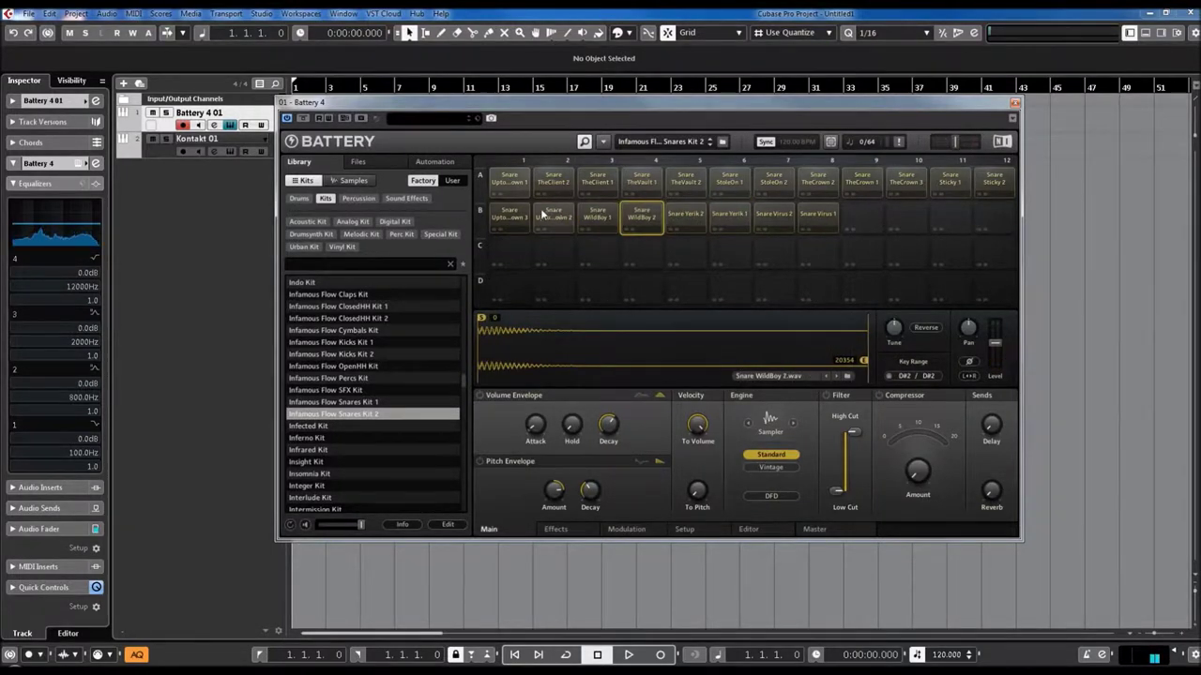
click(510, 217)
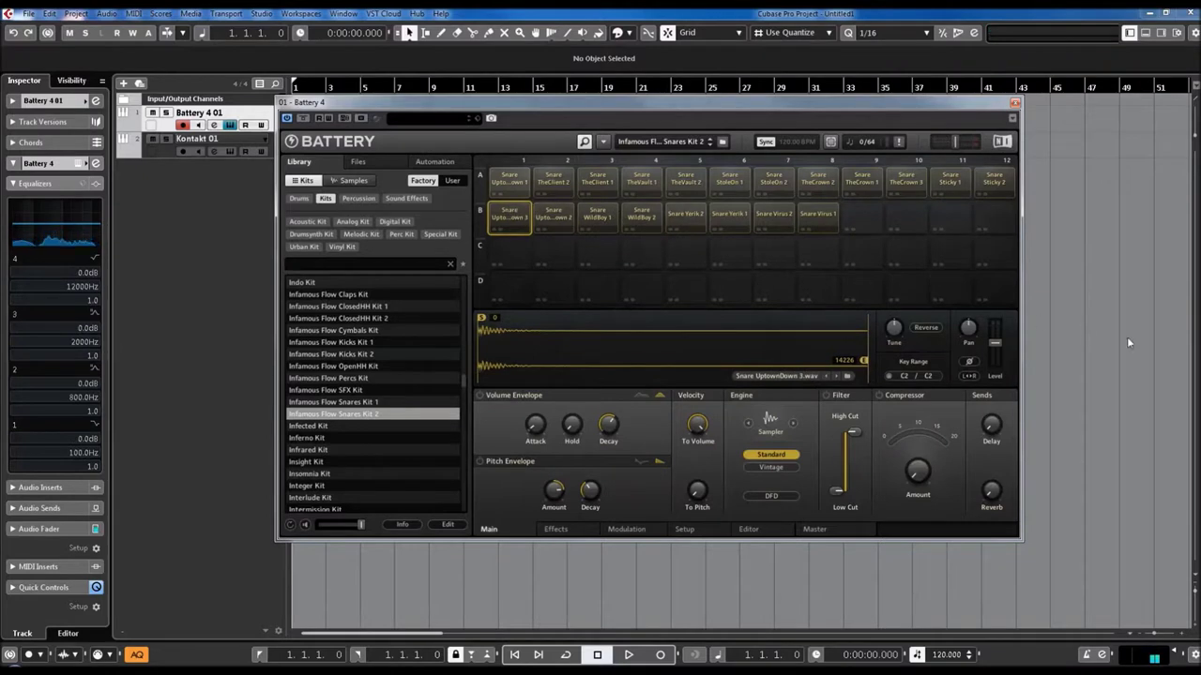